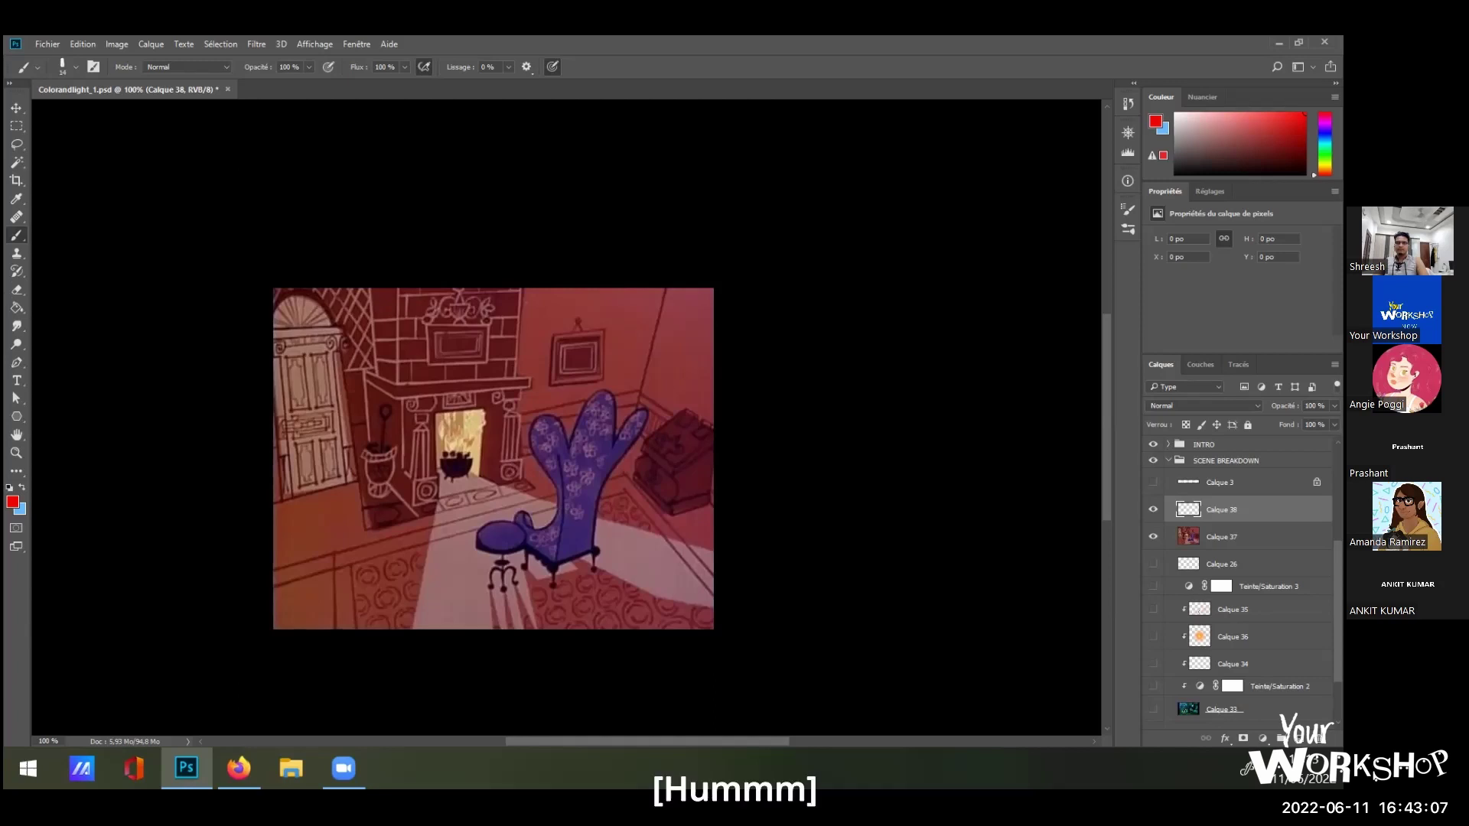
Clip layer Calque 38 to the room picture layer and paint over the fireplace opening with dark brown #2f0603.
key(ctrl+alt+g)
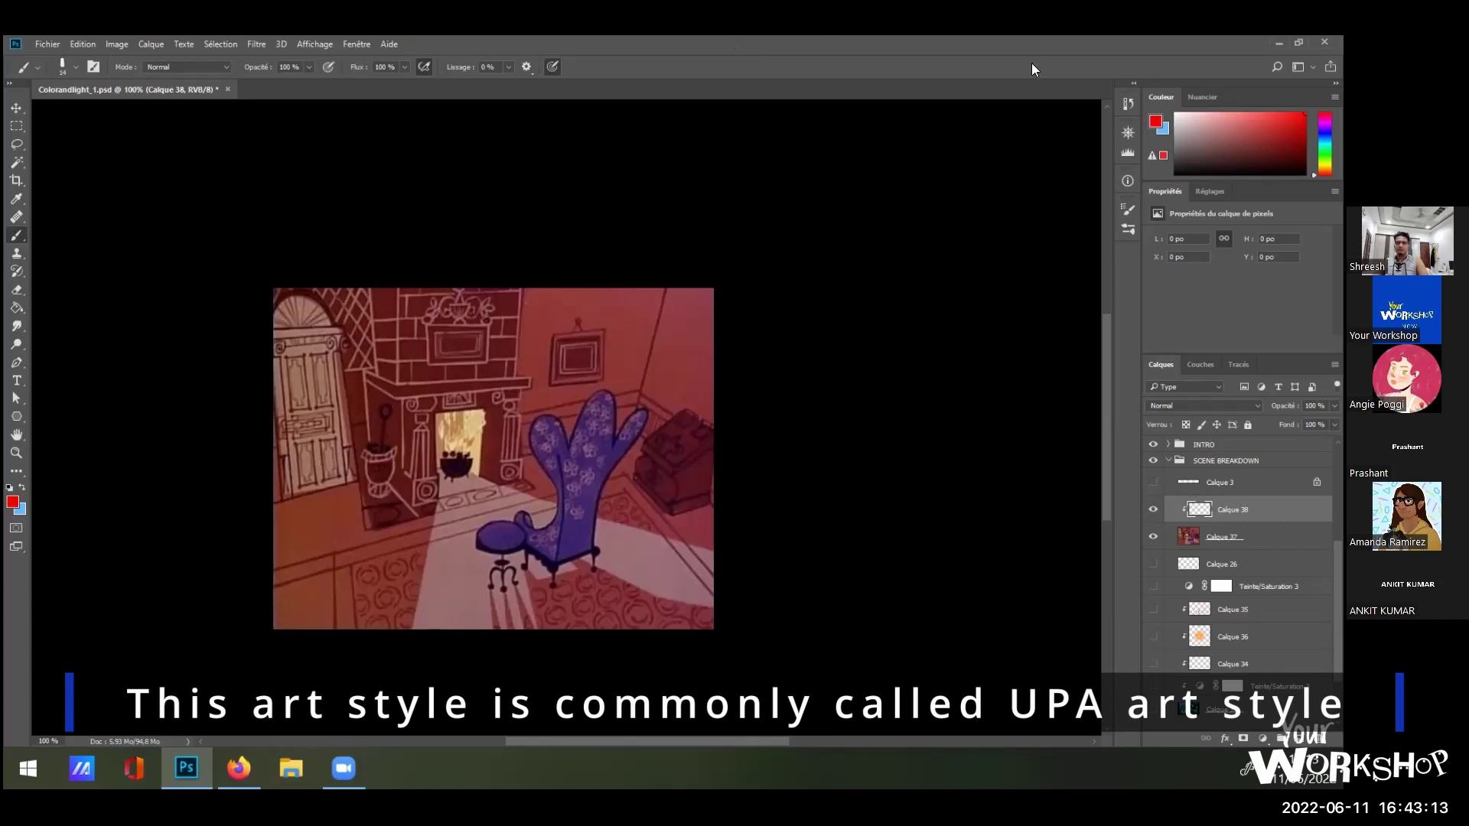
click(76, 67)
click(75, 67)
key(ctrl+plus)
key(space)
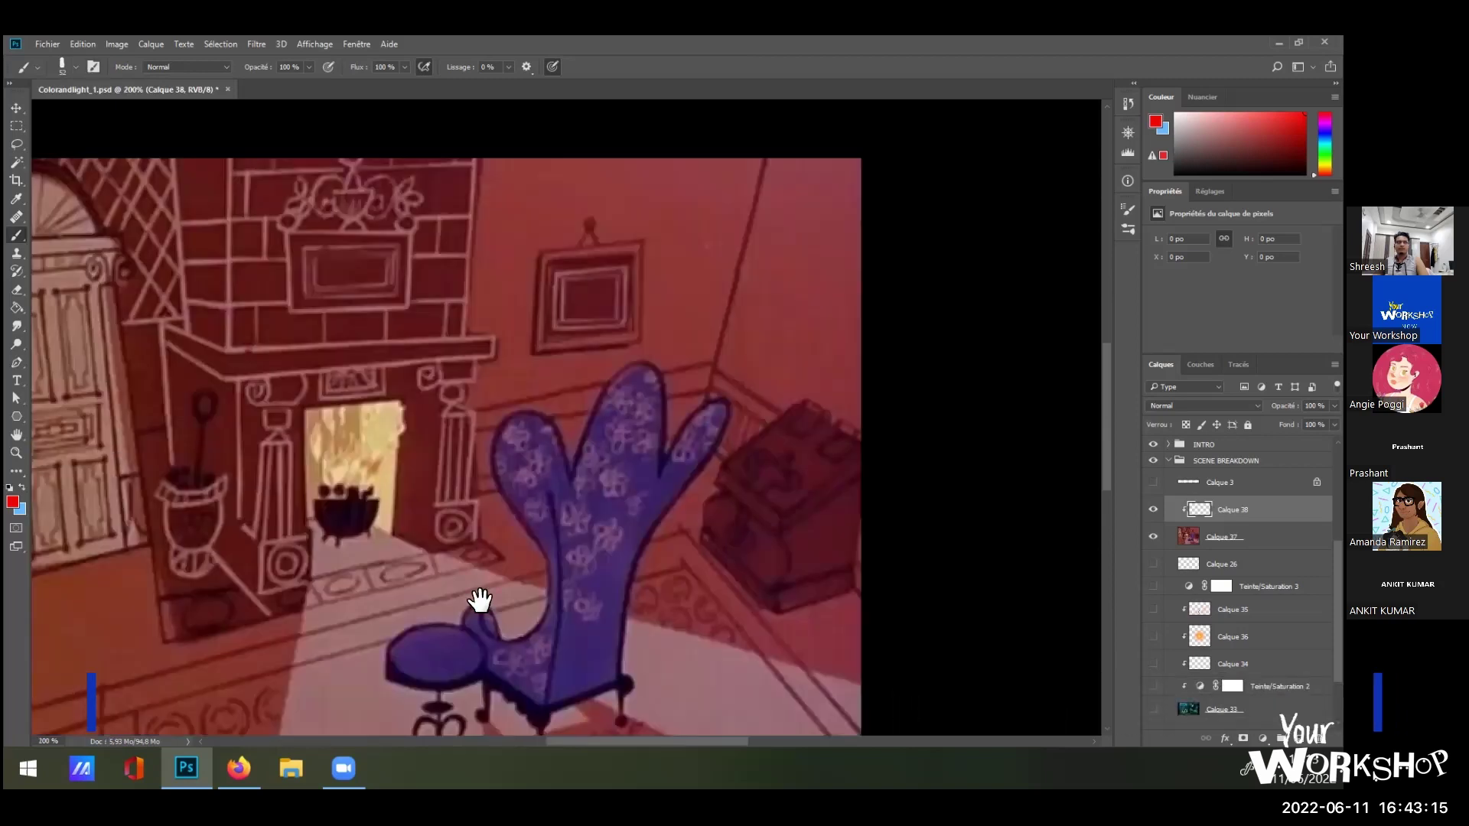
drag(482, 603, 599, 426)
drag(530, 296, 516, 371)
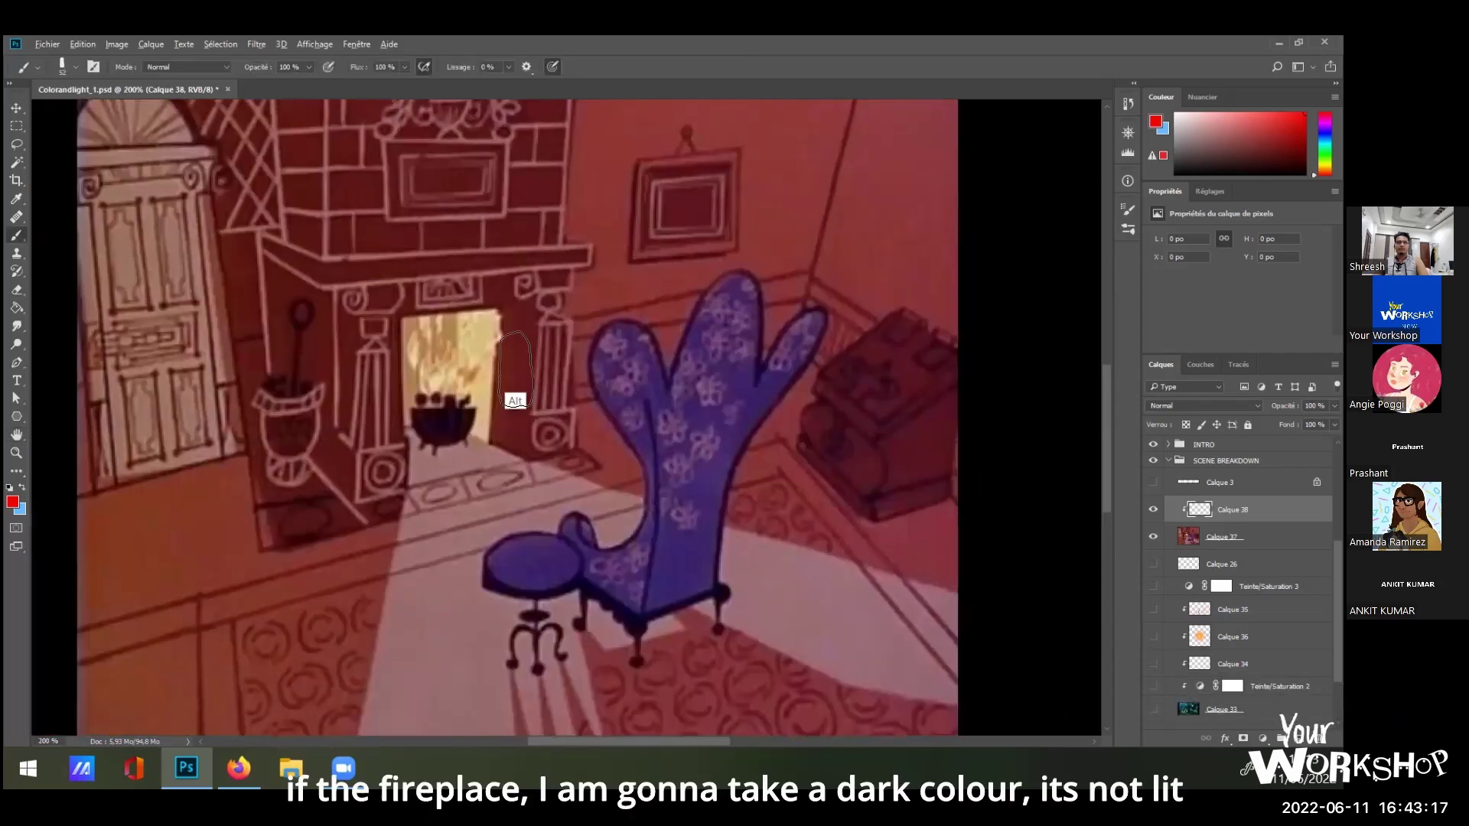
alt+click(399, 407)
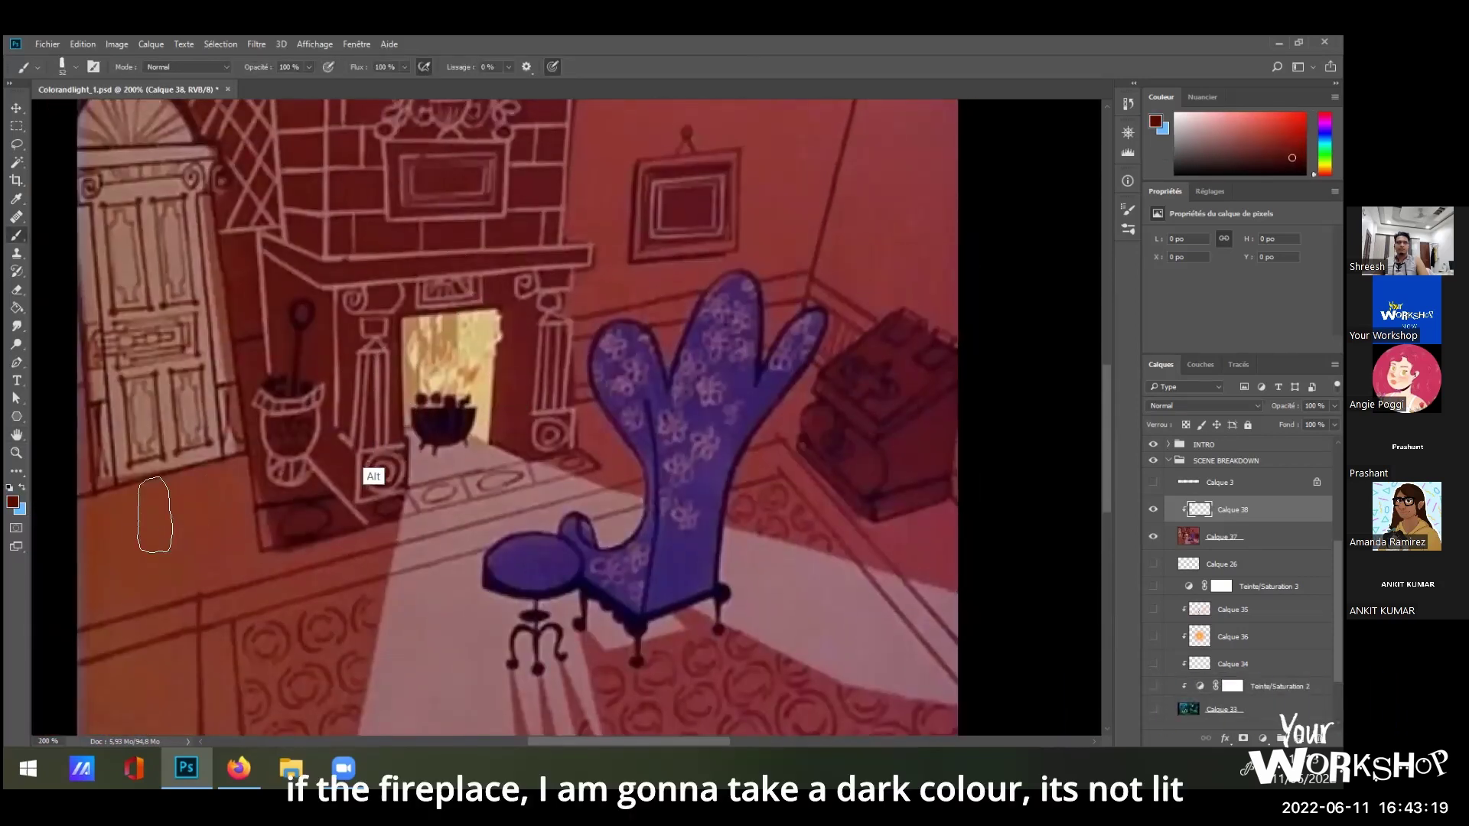
click(13, 501)
click(854, 496)
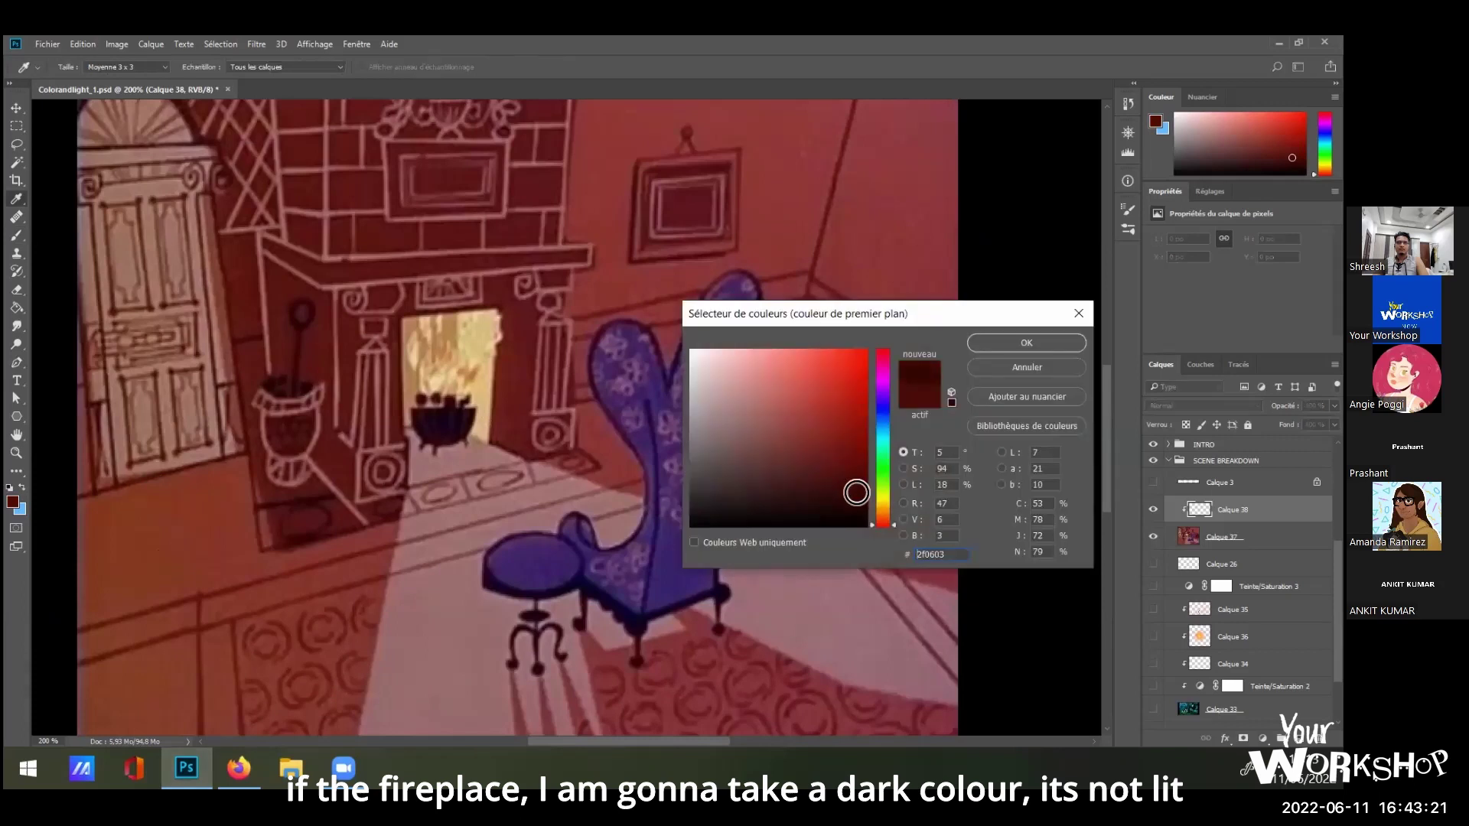
key(Return)
mouse_move(419, 348)
mouse_down()
mouse_move(421, 405)
mouse_move(422, 339)
mouse_move(476, 339)
mouse_move(479, 389)
mouse_move(438, 381)
mouse_move(417, 441)
mouse_move(480, 422)
mouse_move(436, 440)
mouse_up()
Paint over the bright light patches on the floor with reddish-brown tones sampled from the surrounding floor.
key(space)
drag(622, 344, 605, 236)
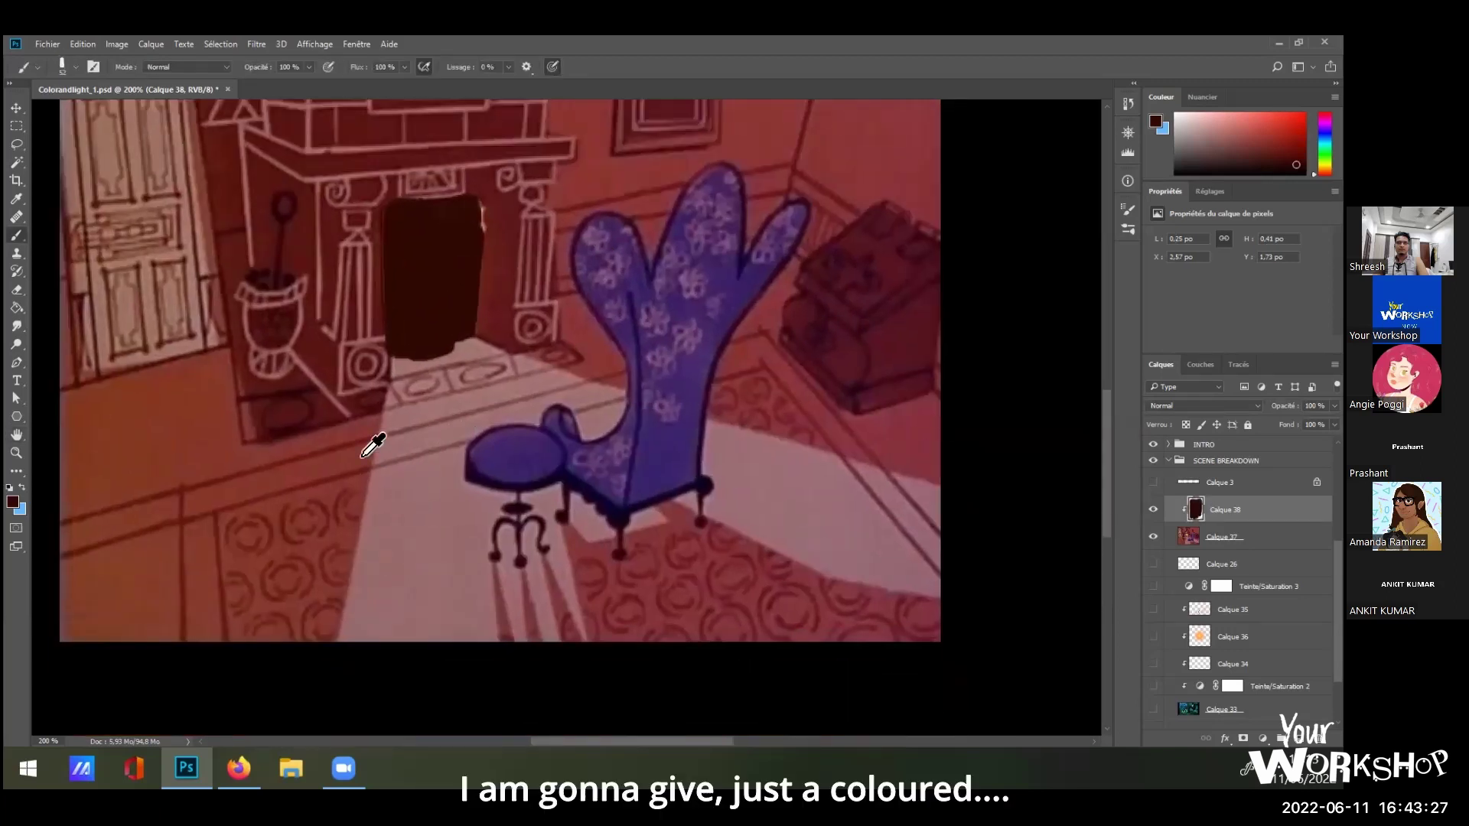
alt+click(346, 502)
mouse_move(319, 440)
mouse_down()
mouse_move(639, 370)
mouse_move(352, 434)
mouse_move(525, 368)
mouse_move(485, 341)
mouse_move(554, 394)
mouse_move(442, 424)
mouse_move(568, 393)
mouse_move(368, 570)
mouse_move(355, 628)
mouse_move(413, 646)
mouse_move(436, 615)
mouse_move(469, 425)
mouse_move(490, 537)
mouse_move(462, 627)
mouse_move(483, 649)
mouse_move(515, 647)
mouse_move(553, 585)
mouse_move(381, 636)
mouse_move(462, 523)
mouse_up()
mouse_move(867, 483)
mouse_down()
mouse_move(765, 489)
mouse_move(880, 566)
mouse_move(739, 456)
mouse_move(704, 459)
mouse_move(693, 509)
mouse_move(543, 505)
mouse_move(545, 528)
mouse_move(600, 401)
mouse_move(606, 429)
mouse_up()
key(ctrl+minus)
key(ctrl+minus)
key(ctrl+minus)
key(ctrl+plus)
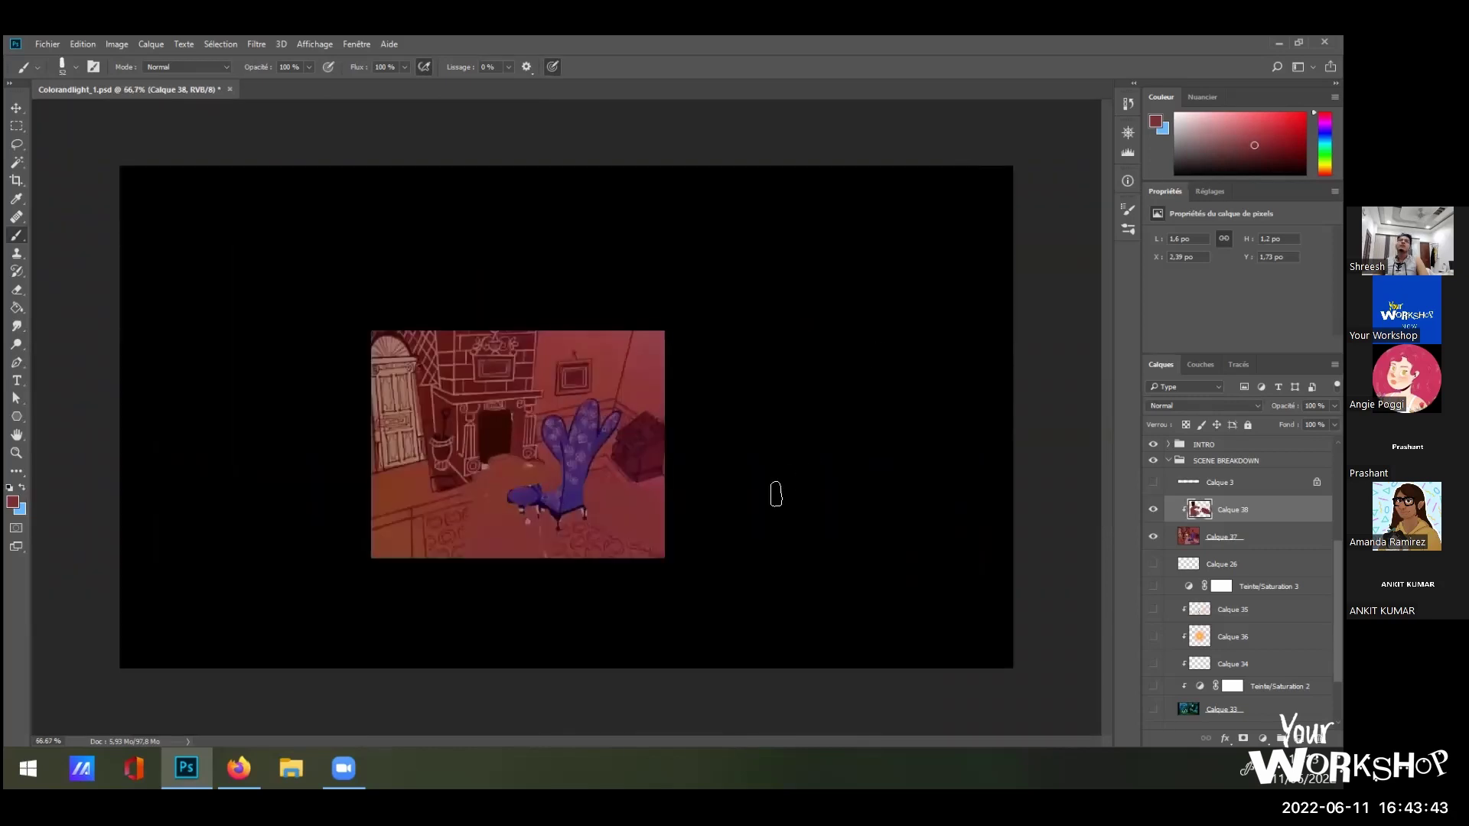
key(ctrl+plus)
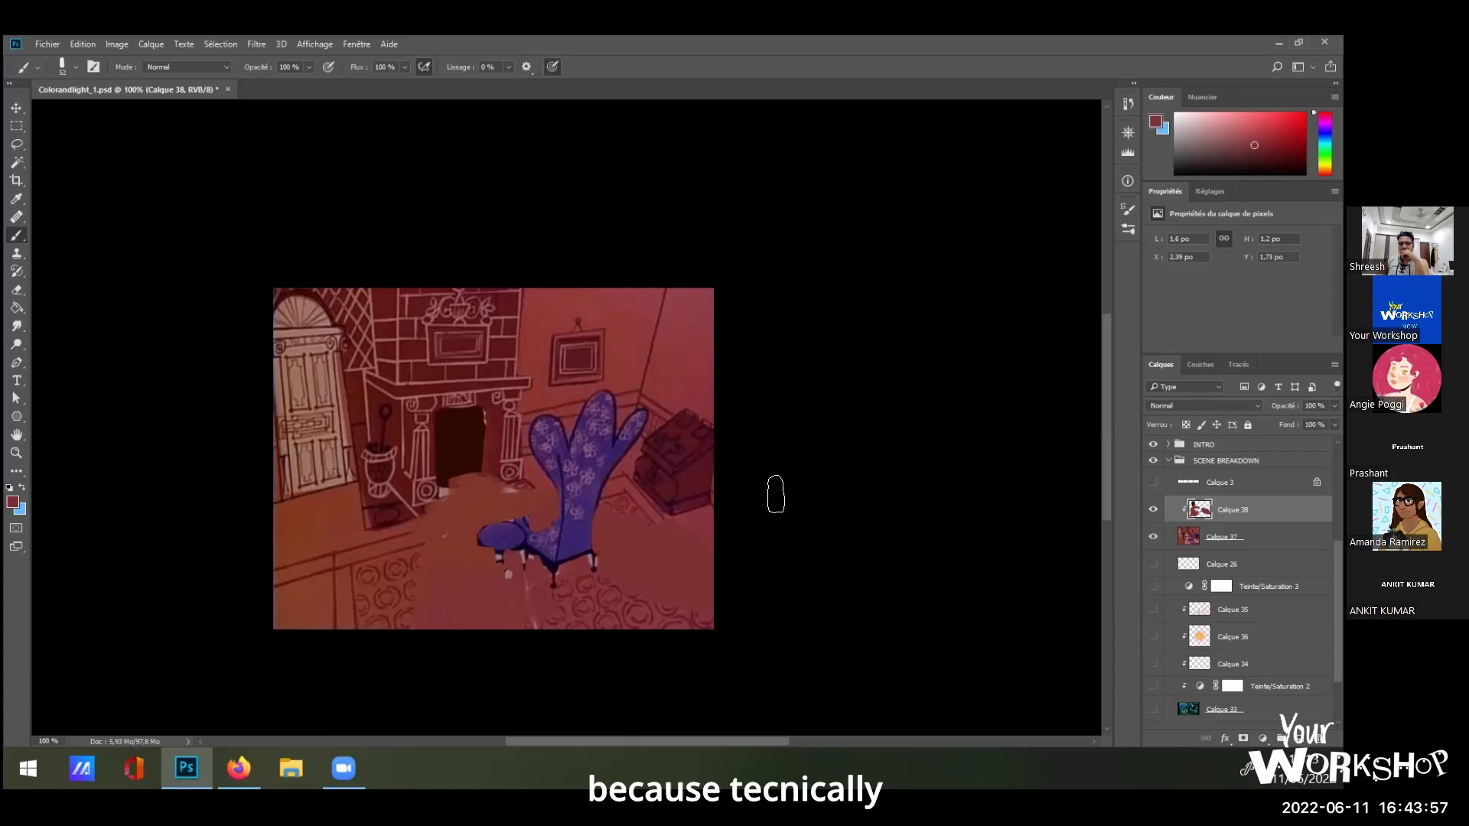
Add a Hue/Saturation adjustment layer above Calque 38 and clip it to the room picture.
click(1210, 191)
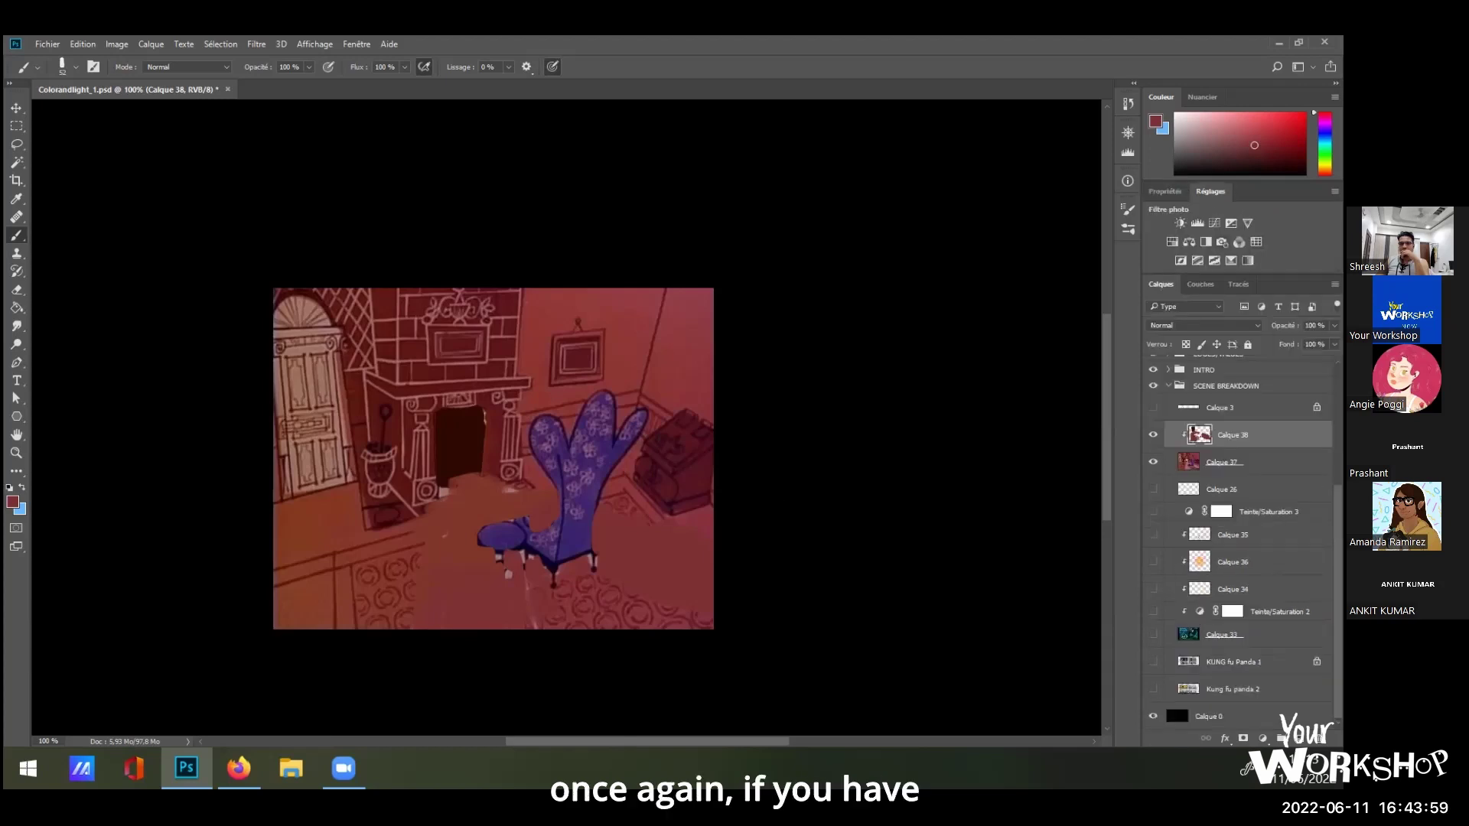
click(1172, 241)
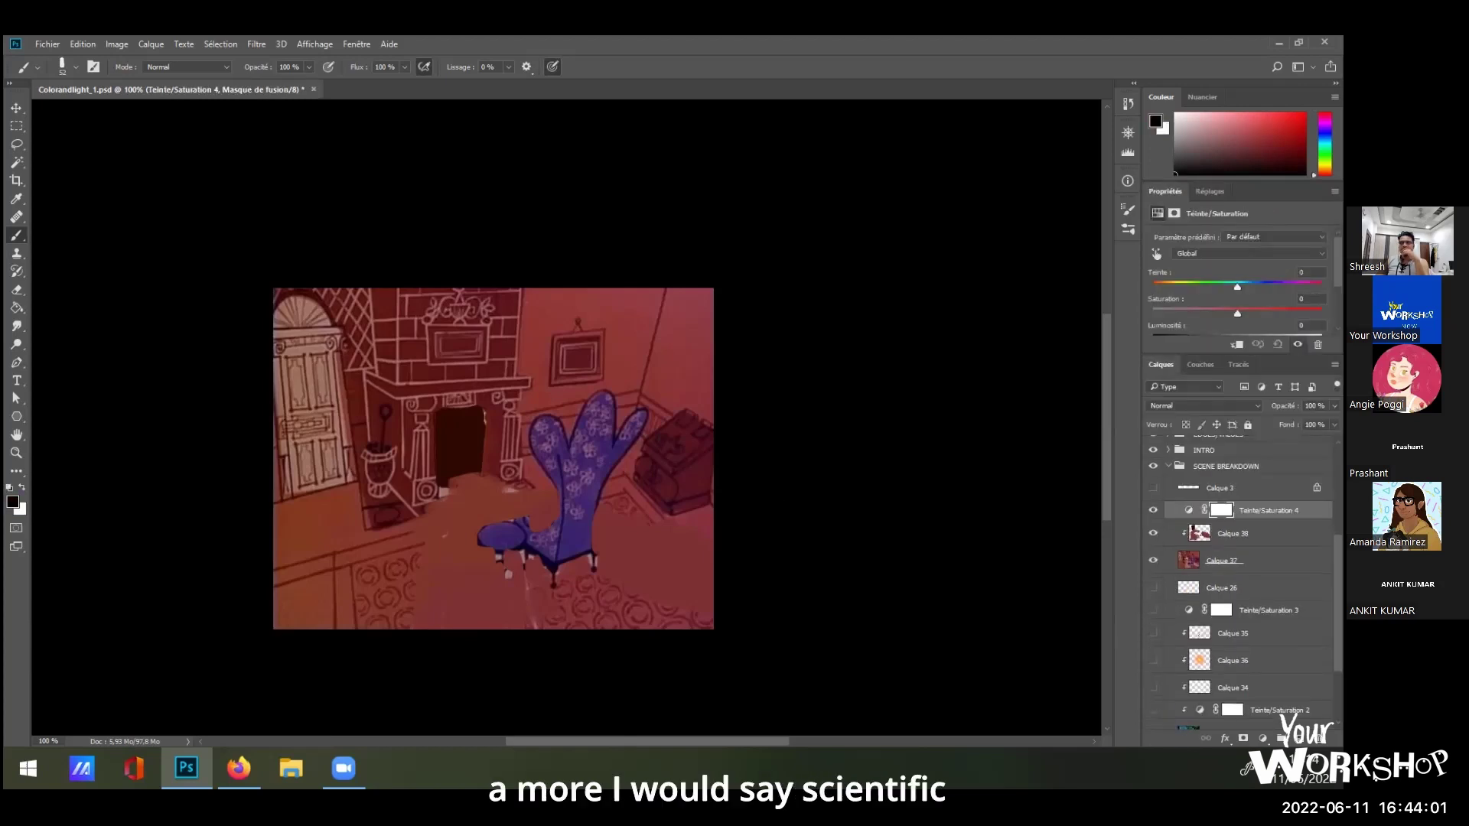
click(1237, 344)
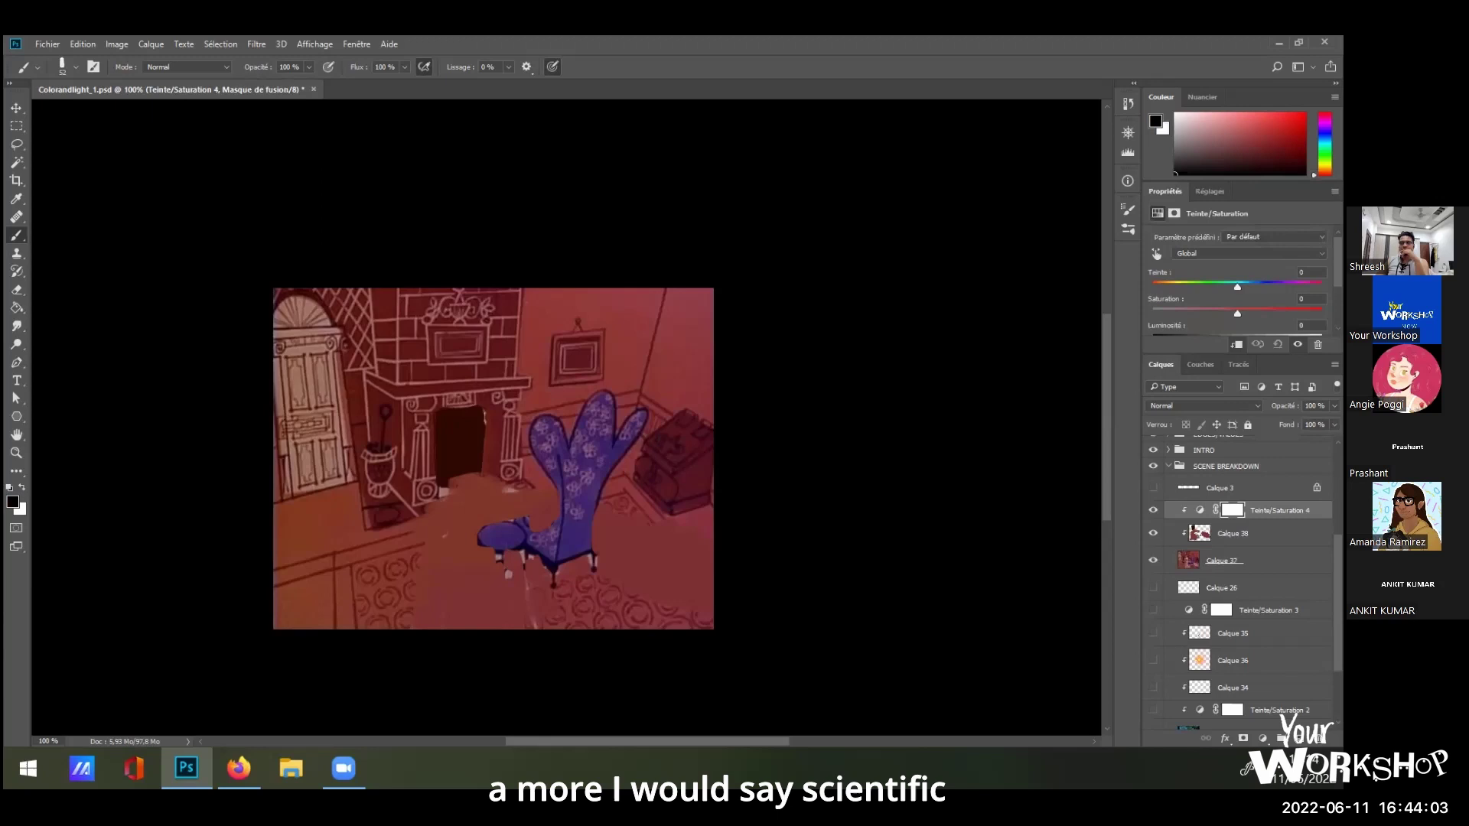
Try shifting the adjustment's hue toward blue and purple, then restore the room's original red hue.
scroll(1237, 283, down, 3)
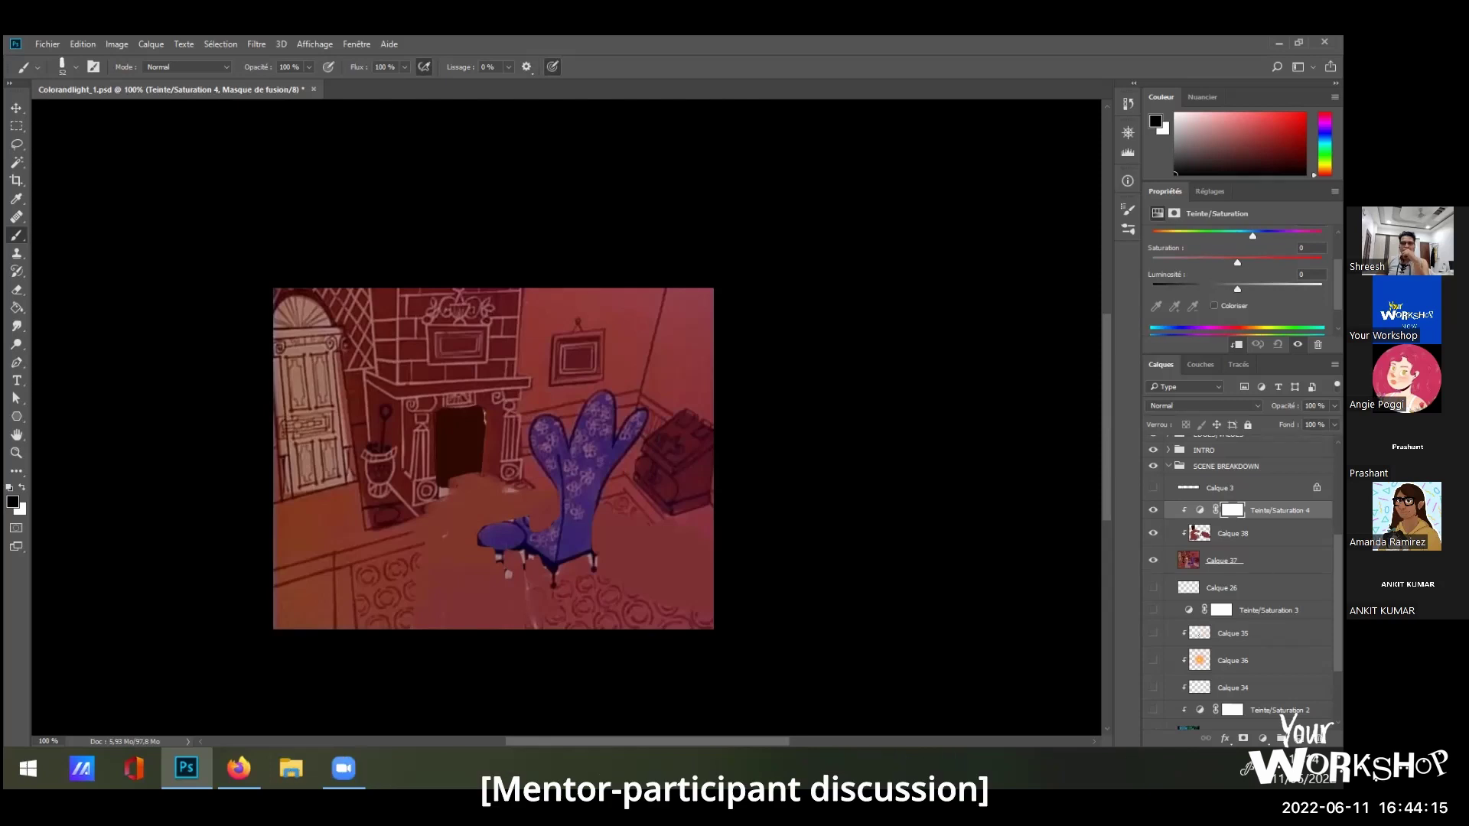
drag(1273, 236, 1168, 246)
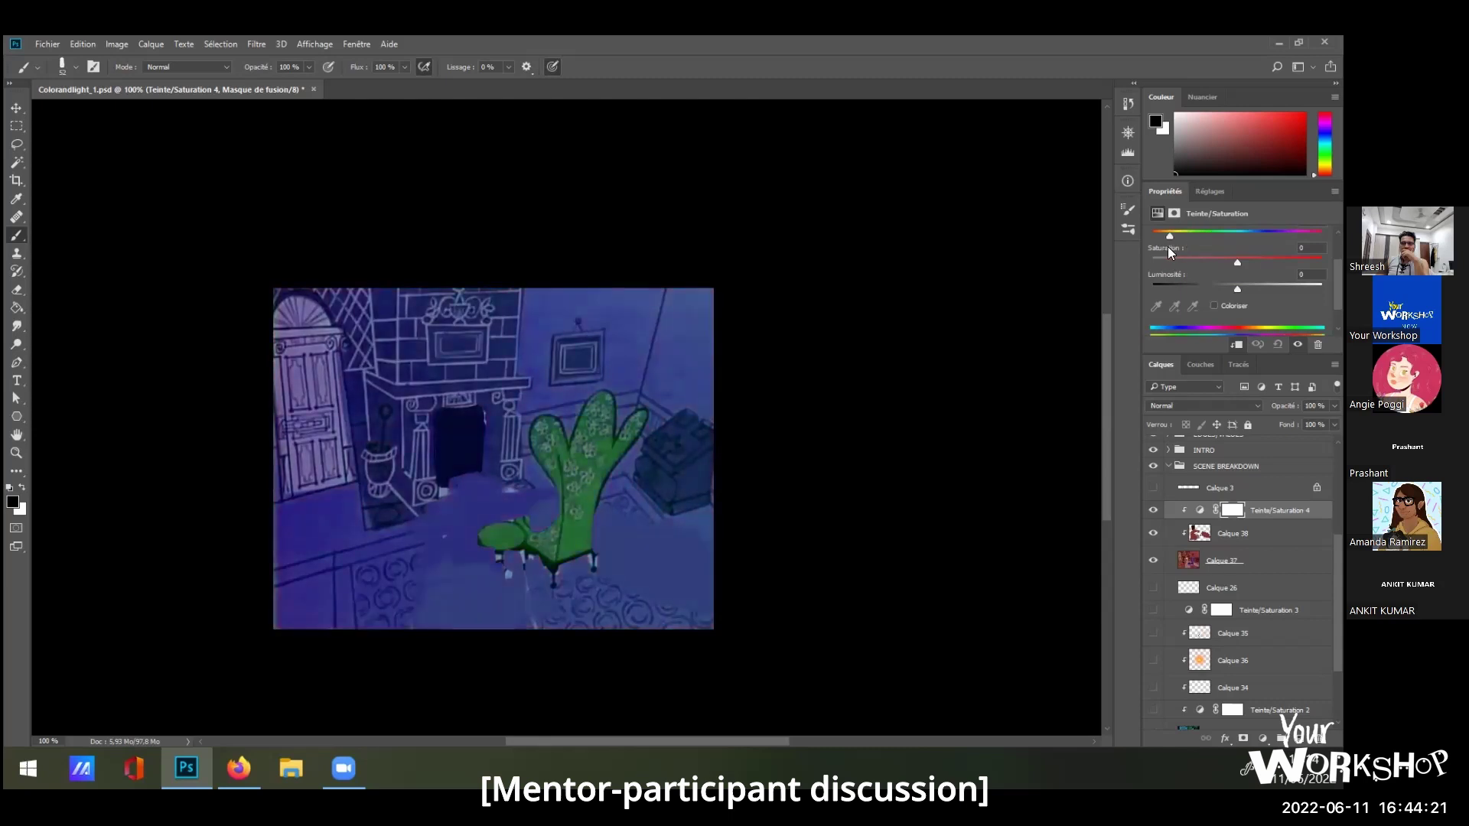
drag(1173, 248, 1178, 236)
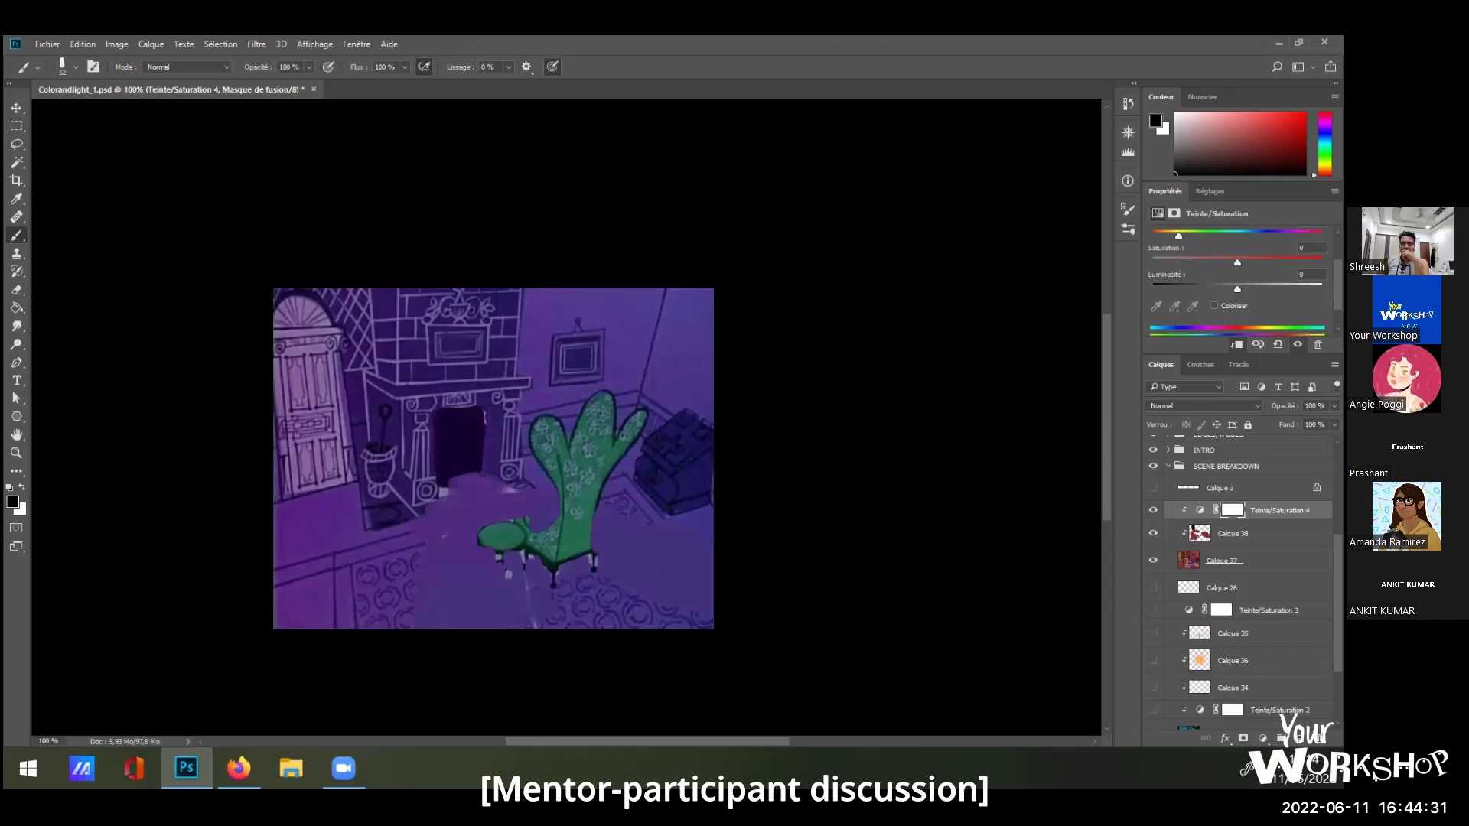
drag(1179, 236, 1238, 235)
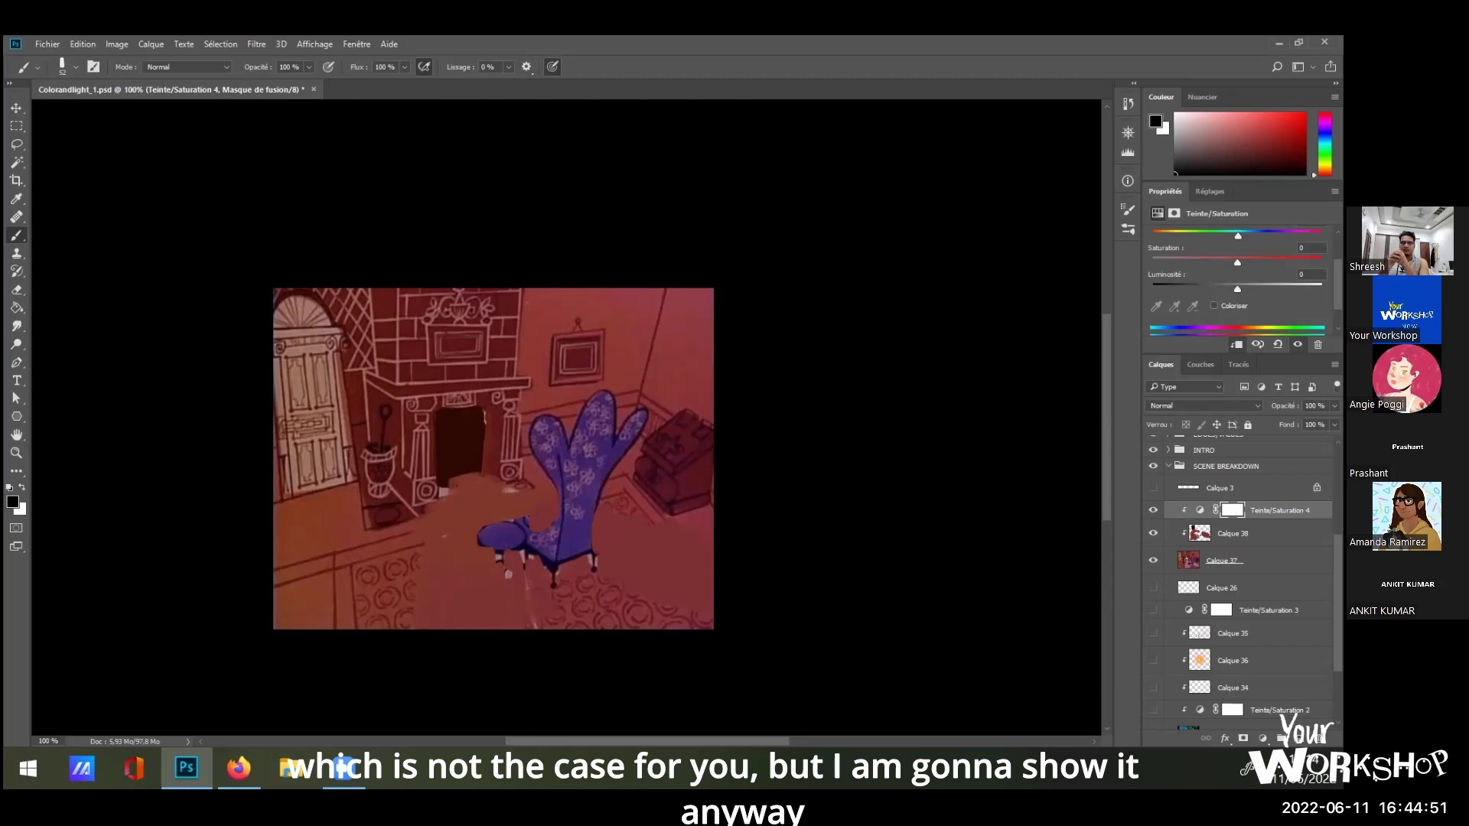
Darken the room by setting the adjustment's lightness to -67 and add a new empty layer above it.
drag(1233, 290, 1182, 291)
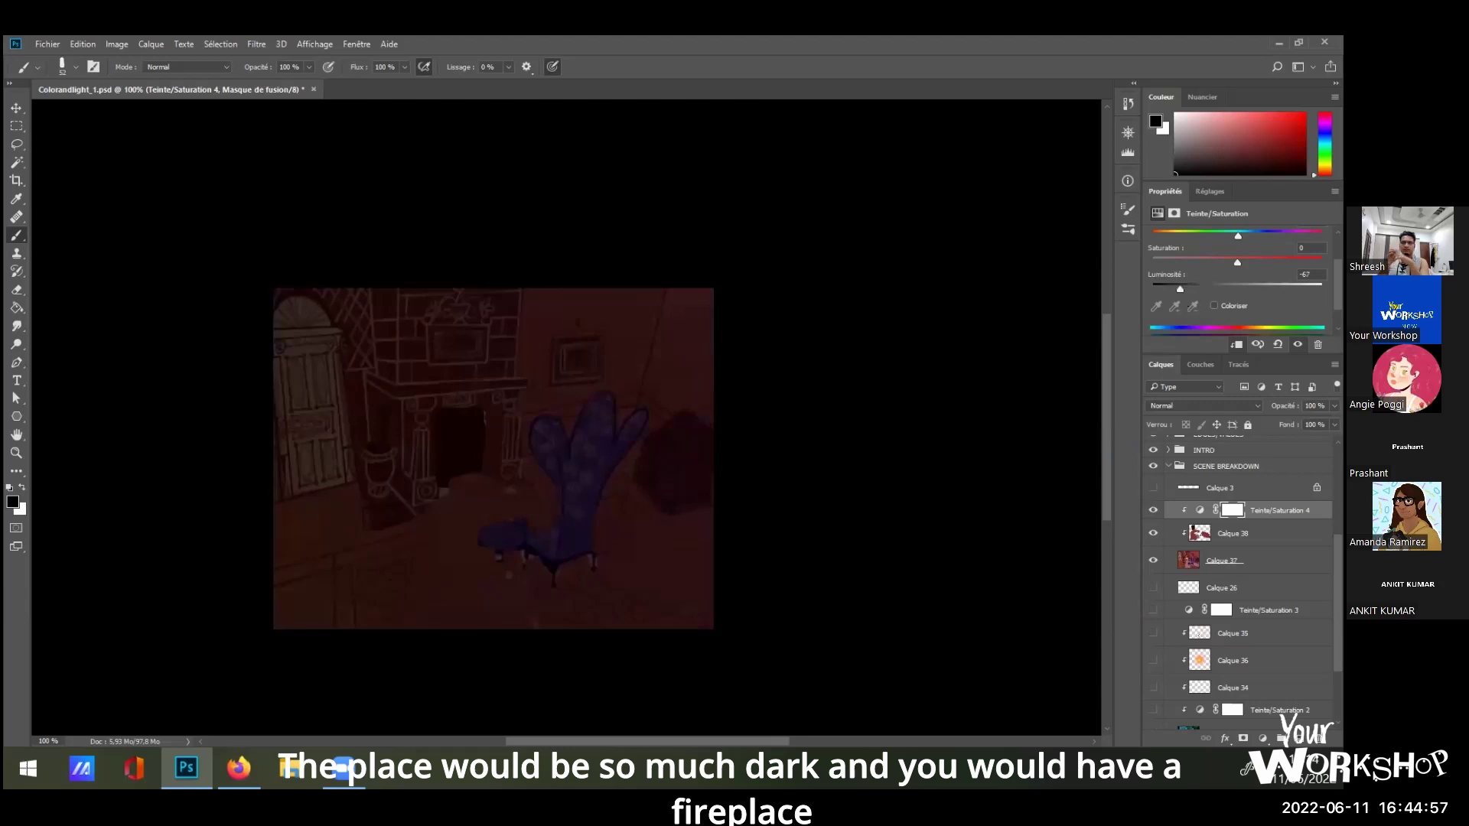
key(ctrl+shift+n)
click(622, 341)
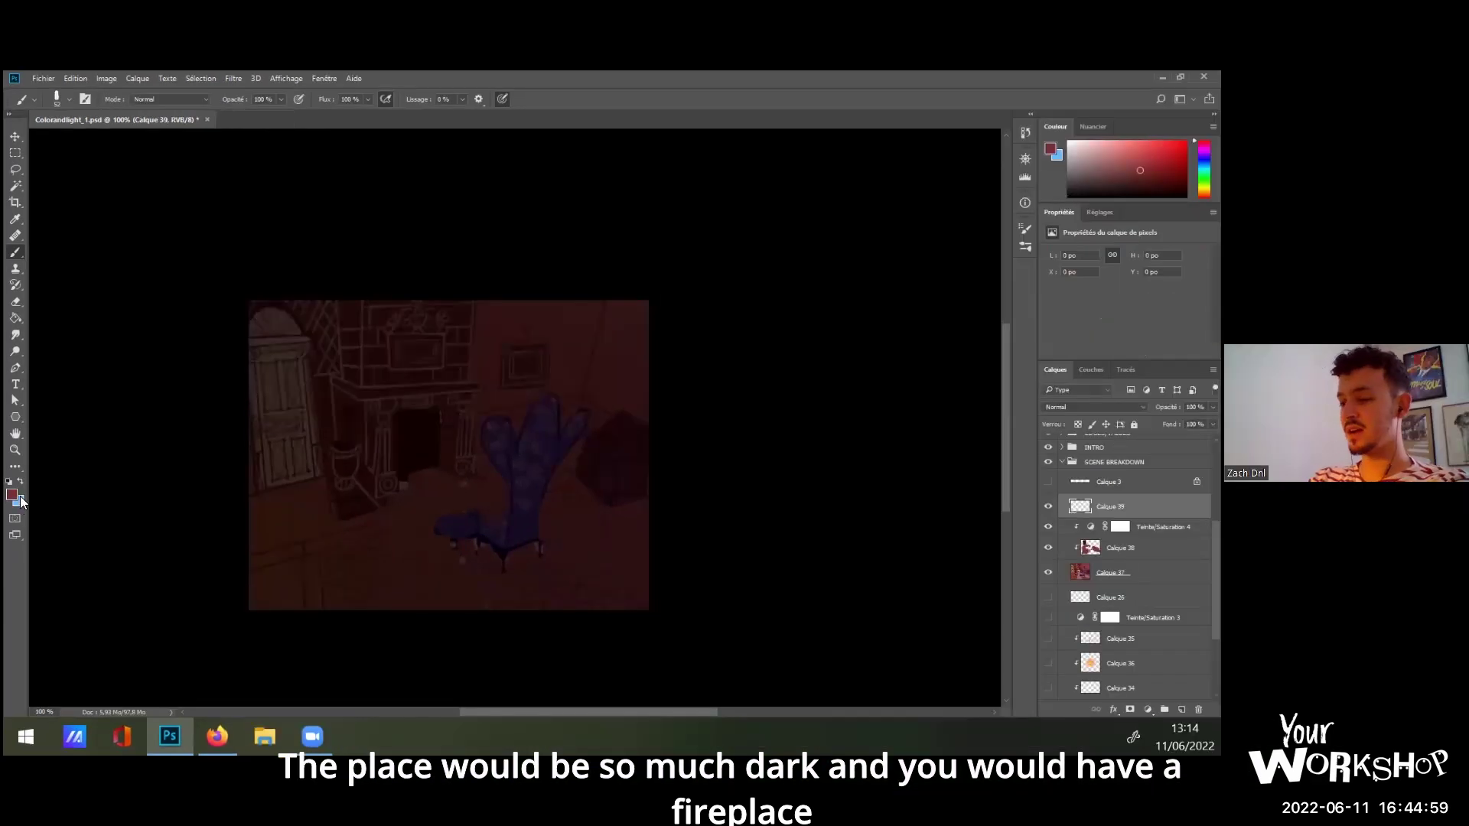
Choose a bright, saturated orange and paint flames inside the fireplace opening on the new layer.
click(12, 495)
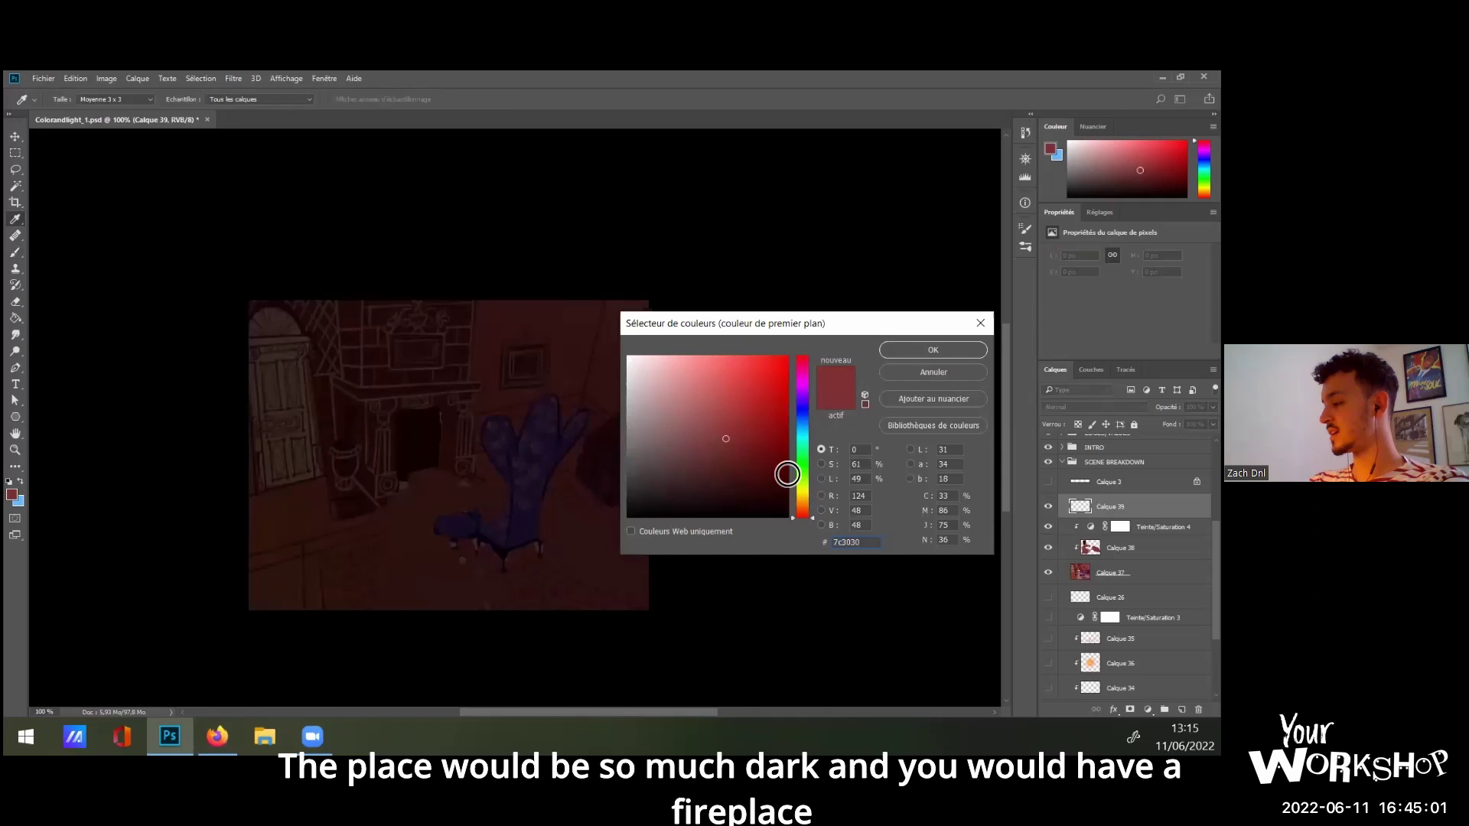
click(802, 506)
click(772, 357)
key(Return)
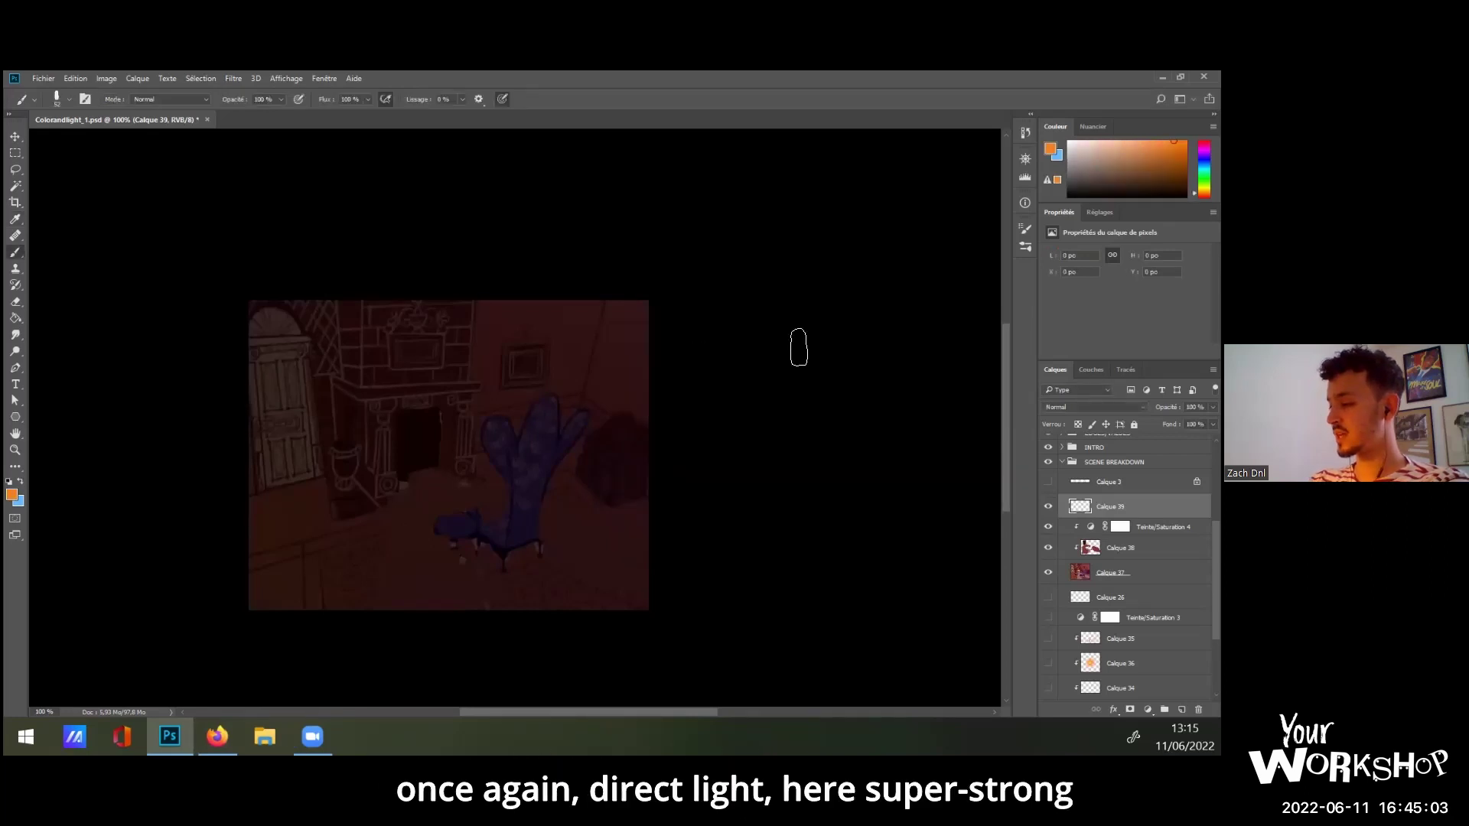
drag(404, 453, 411, 478)
drag(415, 426, 418, 468)
mouse_move(426, 433)
mouse_down()
mouse_move(421, 470)
mouse_move(467, 442)
mouse_move(433, 470)
mouse_up()
Paint a brighter core at the base of the flames using light orange #ffc18e.
click(12, 495)
click(697, 356)
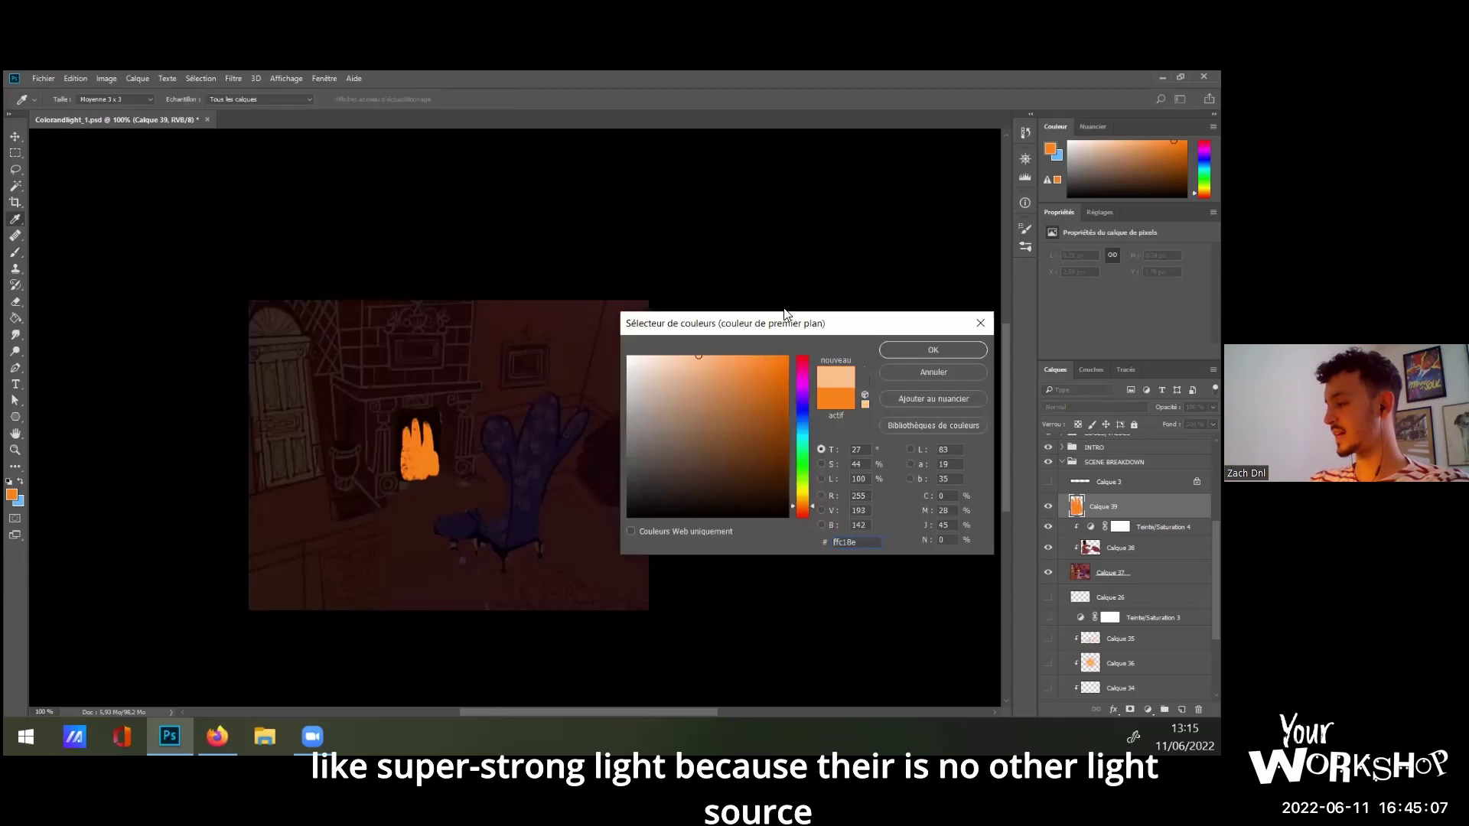
click(937, 350)
drag(420, 482, 421, 451)
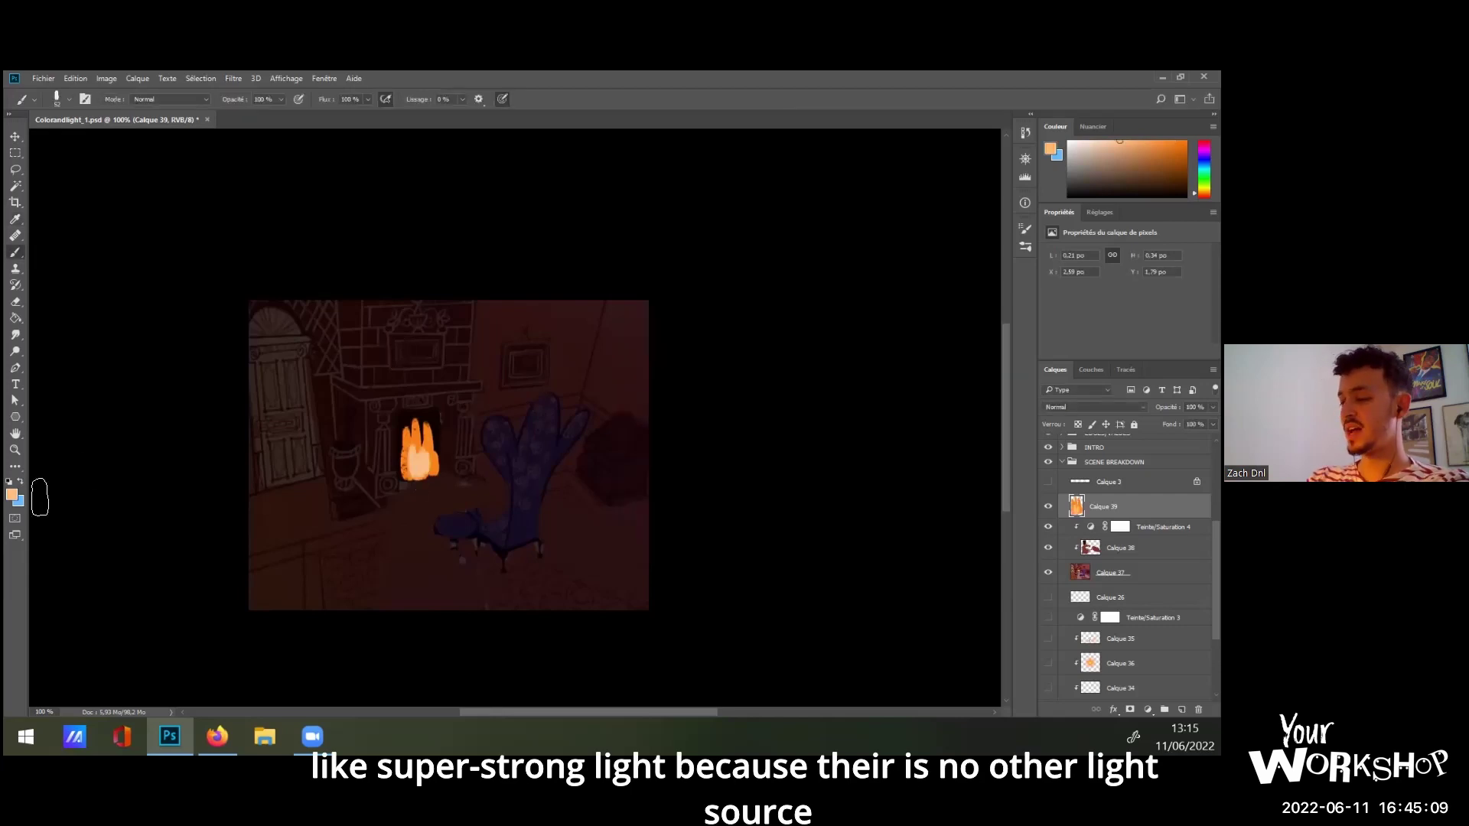
Paint firelight along the mantel and around the fireplace columns and base with orange #ffa337.
click(15, 492)
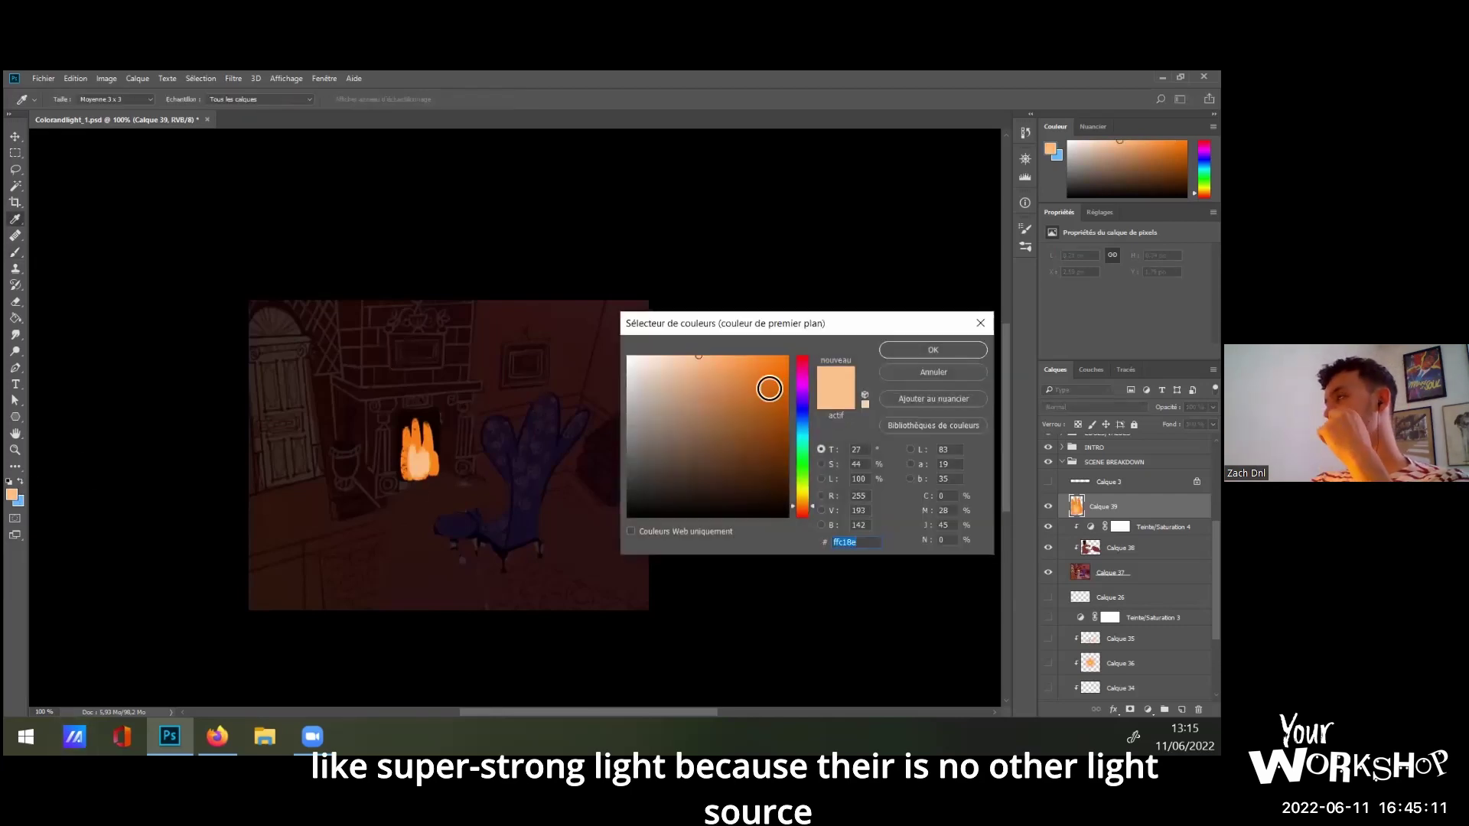
drag(766, 385, 754, 330)
click(804, 503)
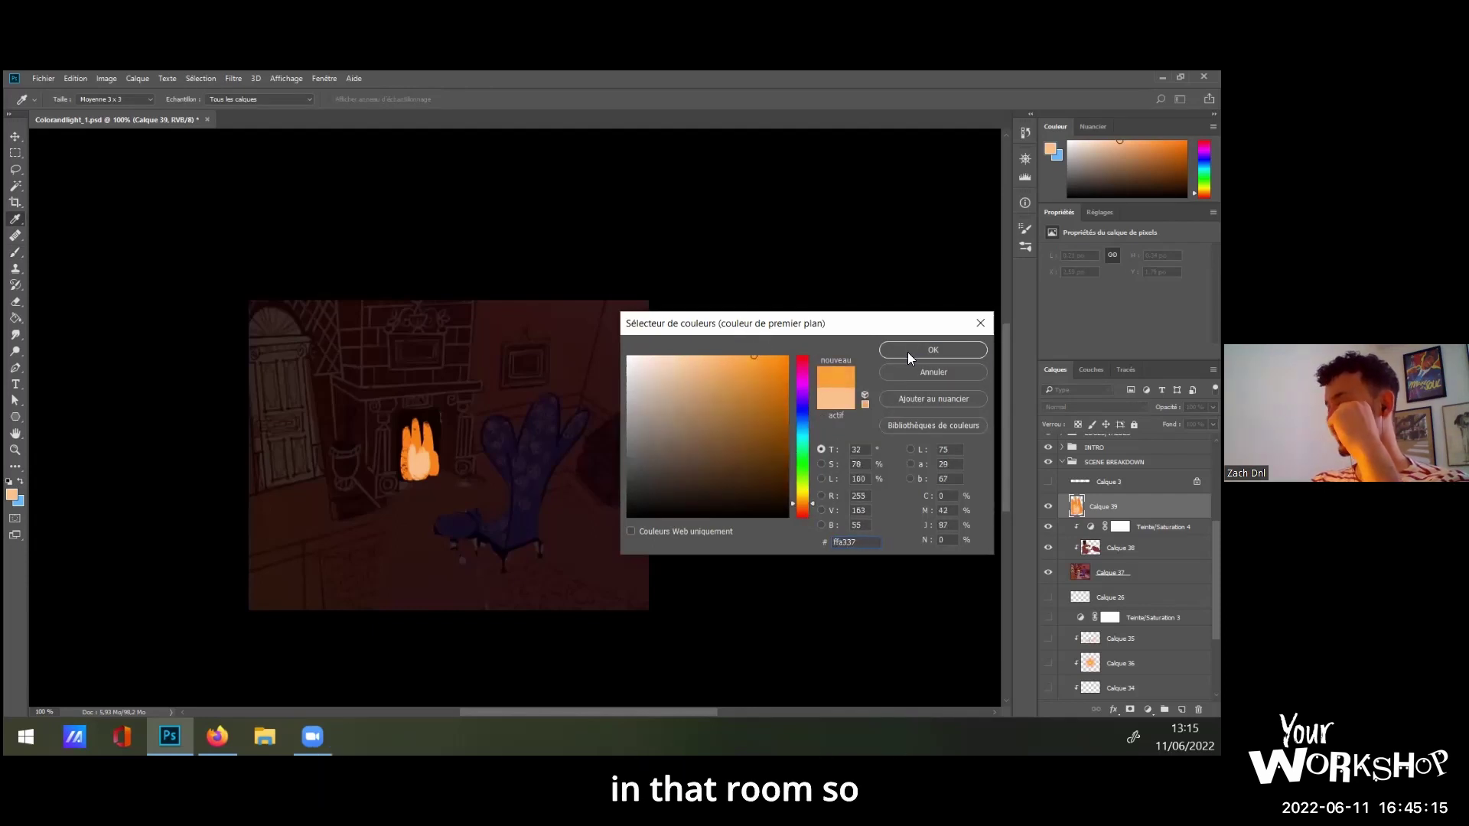
click(908, 352)
mouse_move(393, 410)
mouse_down()
mouse_move(442, 403)
mouse_move(447, 465)
mouse_move(456, 418)
mouse_move(412, 423)
mouse_move(397, 407)
mouse_move(398, 482)
mouse_move(397, 407)
mouse_move(480, 395)
mouse_up()
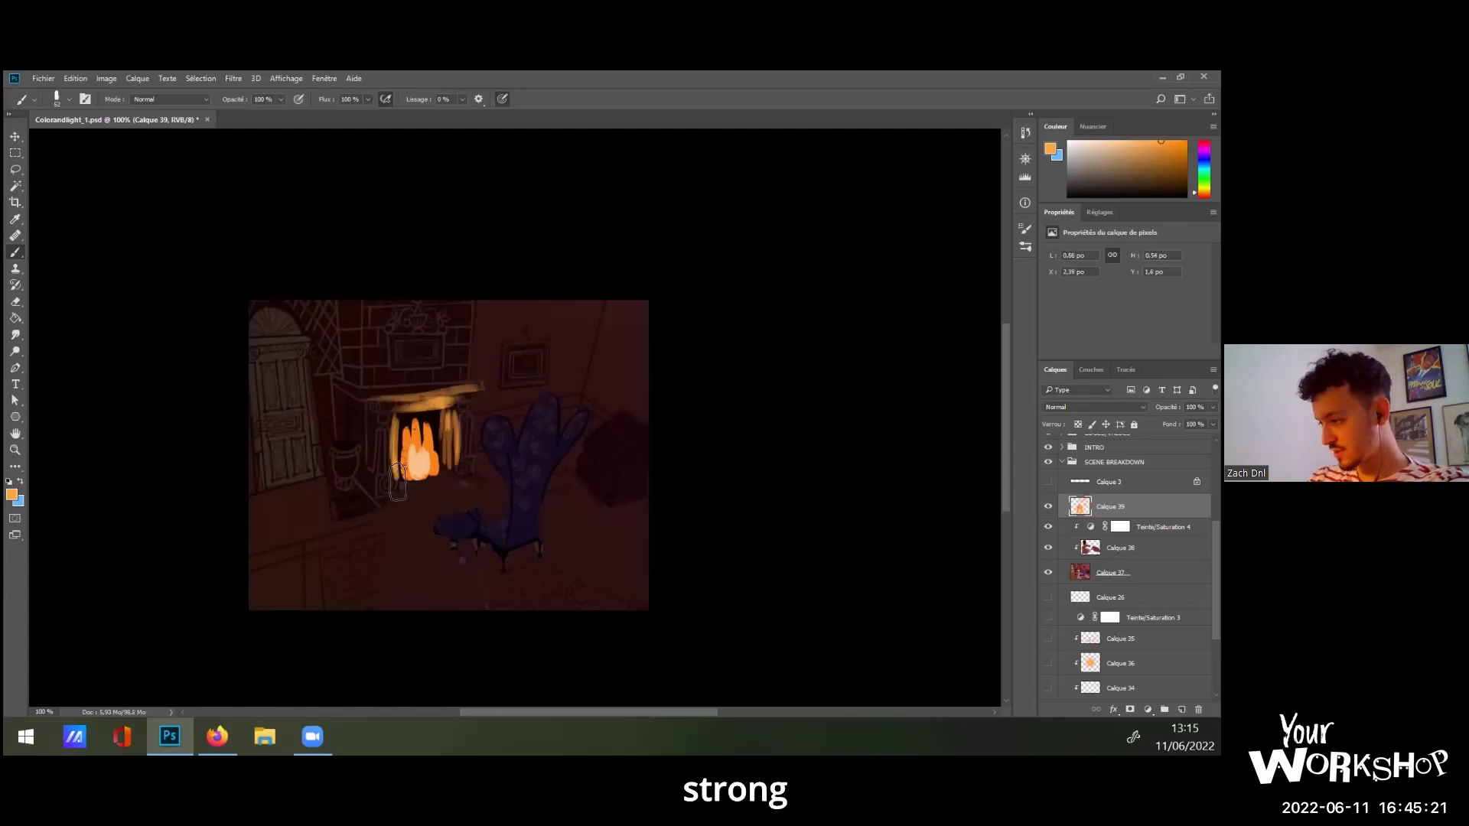
mouse_move(397, 471)
mouse_down()
mouse_move(394, 487)
mouse_move(456, 476)
mouse_up()
Paint orange rim light on the fire-facing edges of the armchair's back, its seat and legs, and the footstool.
drag(493, 421, 499, 516)
mouse_move(535, 413)
mouse_down()
mouse_move(515, 440)
mouse_move(541, 397)
mouse_up()
mouse_move(581, 392)
mouse_down()
mouse_move(561, 435)
mouse_move(586, 411)
mouse_up()
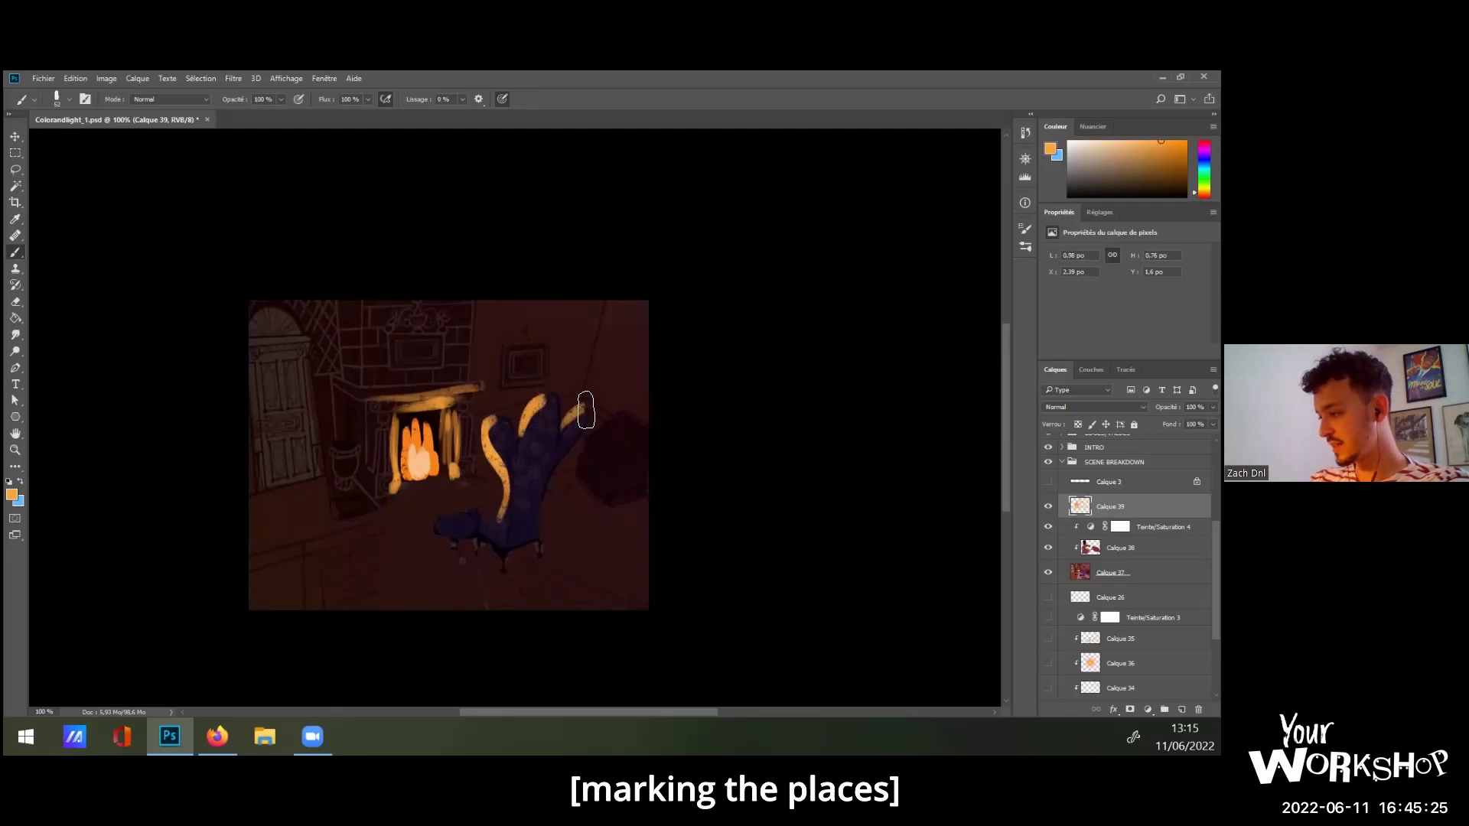
mouse_move(490, 517)
mouse_down()
mouse_move(439, 522)
mouse_move(448, 563)
mouse_move(501, 568)
mouse_up()
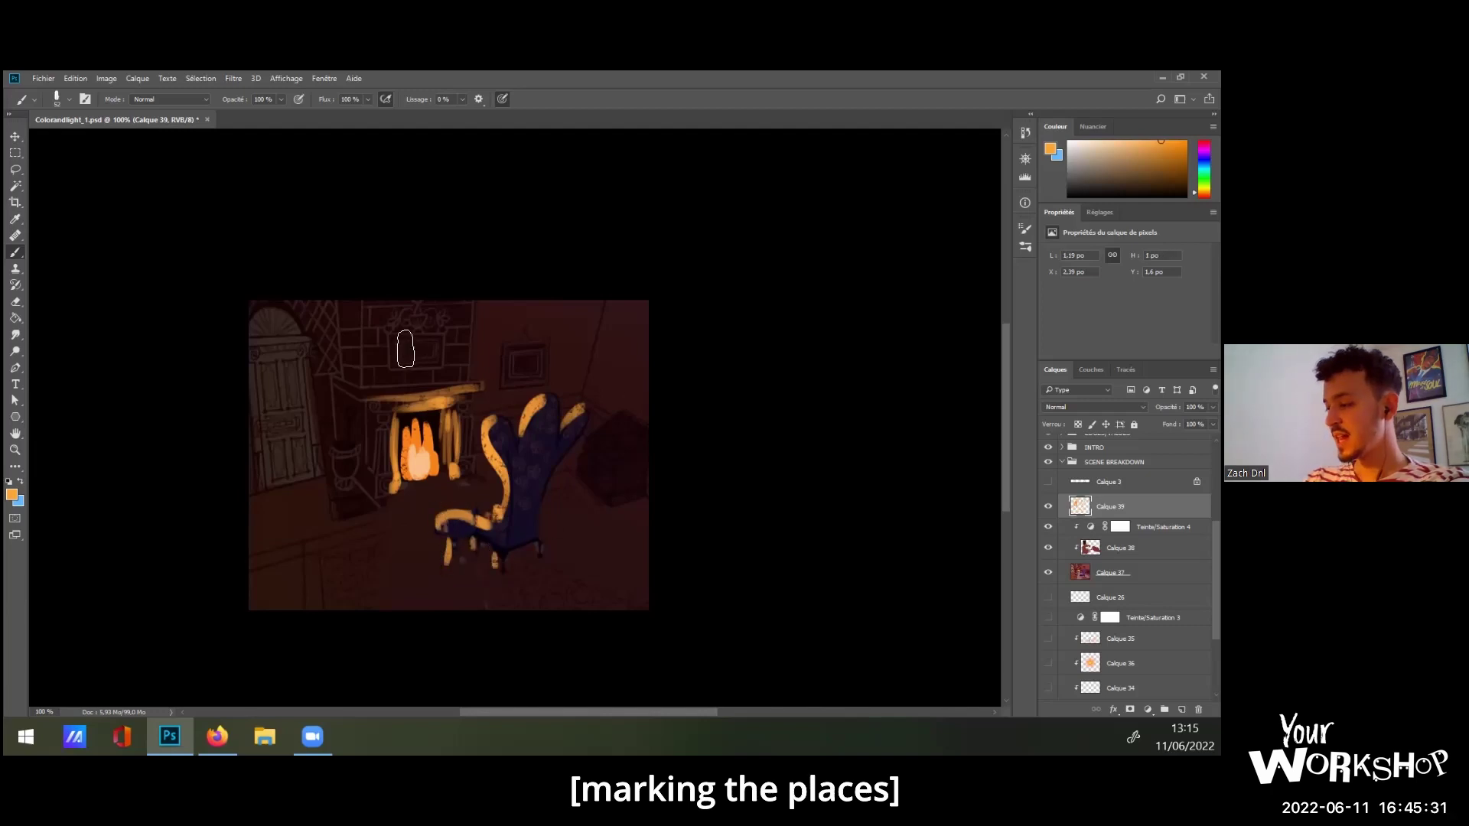
click(69, 99)
click(114, 143)
key(Return)
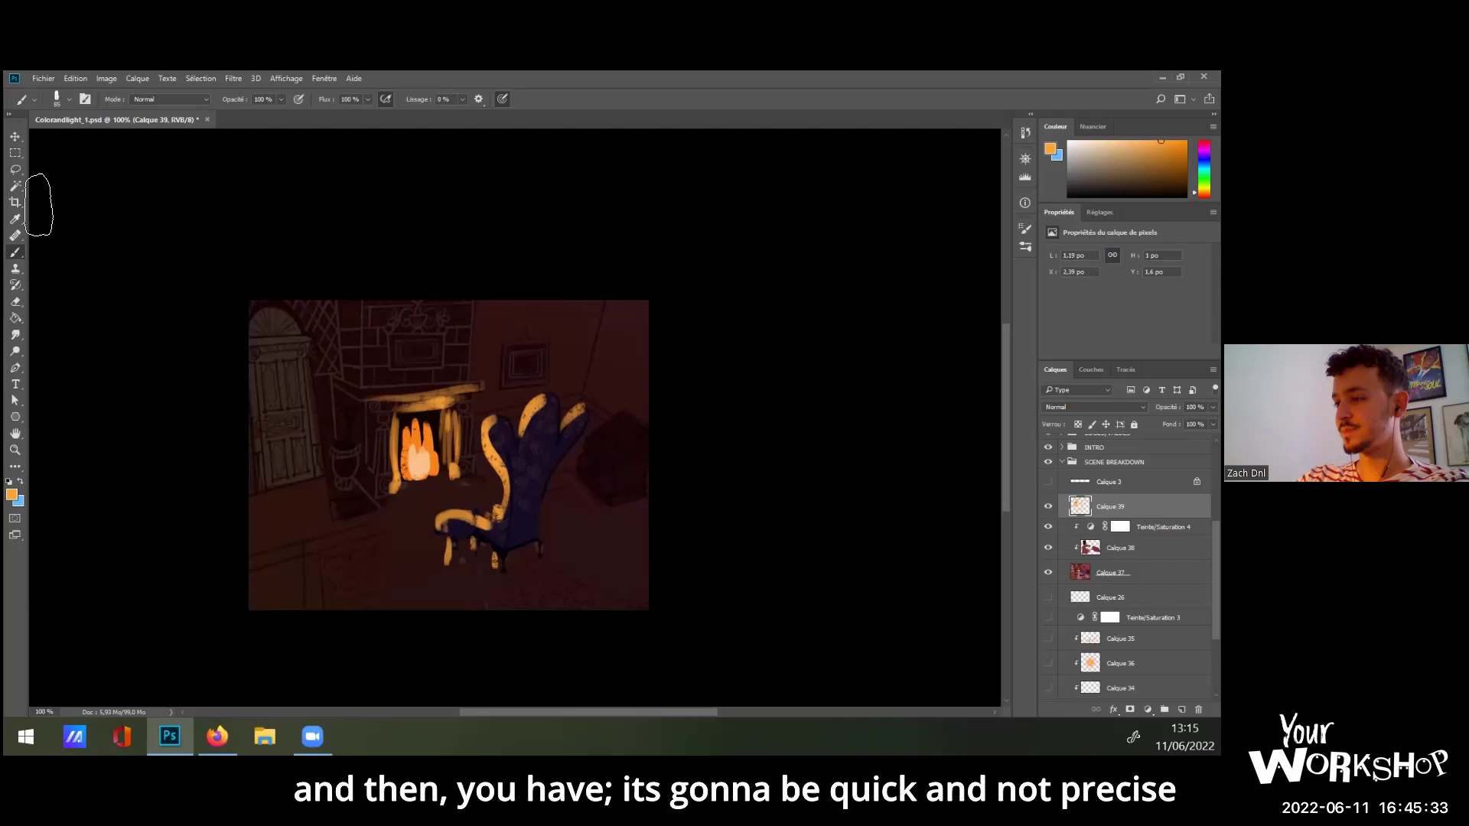
Lasso-select the floor areas the firelight reaches in front of and around the chair, leaving out the cast shadows.
key(l)
mouse_move(389, 492)
mouse_down()
mouse_move(370, 639)
mouse_move(452, 636)
mouse_move(437, 525)
mouse_move(481, 487)
mouse_move(448, 468)
mouse_move(392, 494)
mouse_up()
mouse_move(540, 558)
mouse_down()
mouse_move(636, 586)
mouse_move(674, 556)
mouse_move(541, 503)
mouse_up()
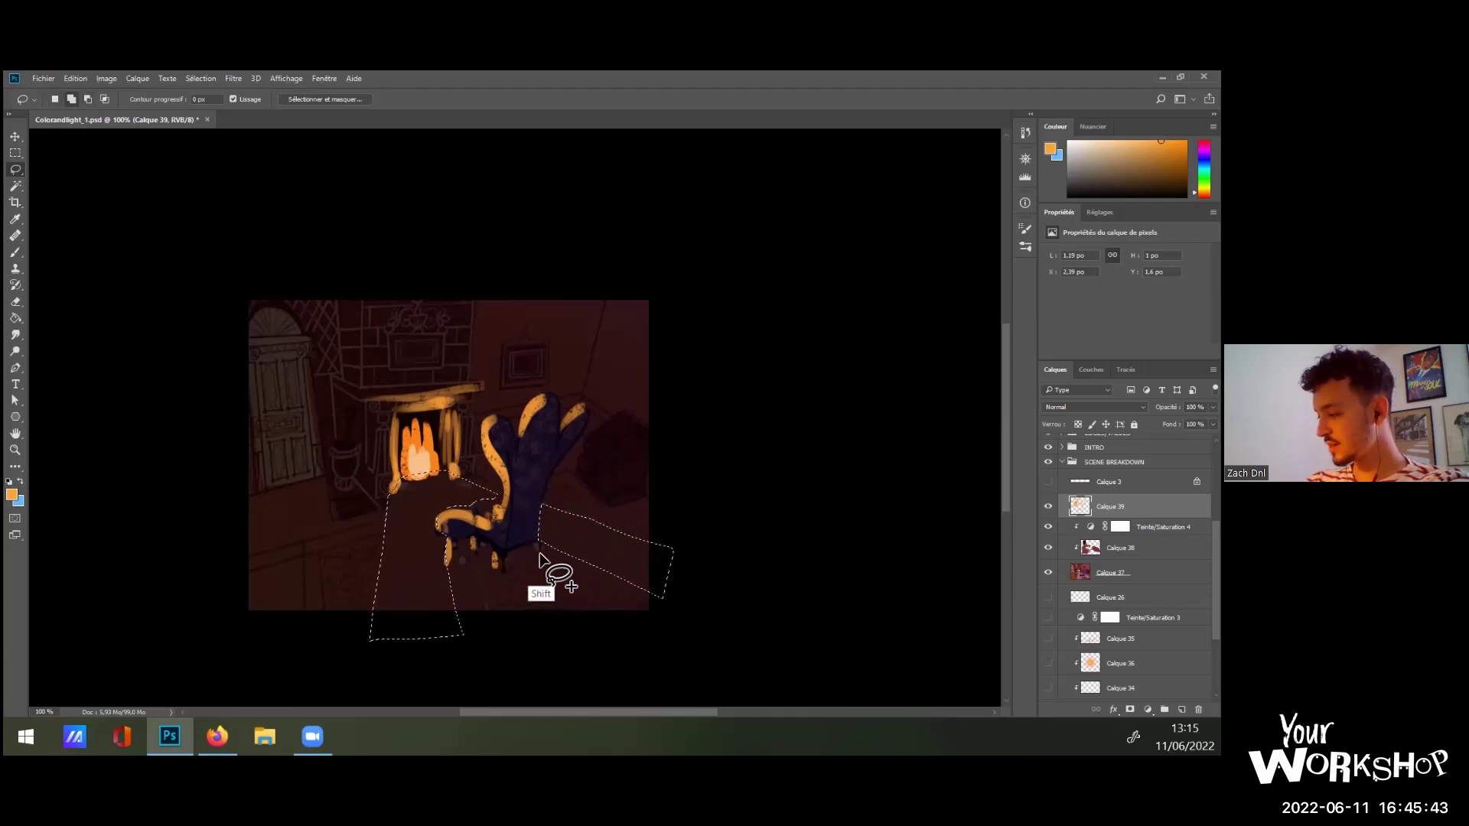
mouse_move(530, 579)
mouse_down()
mouse_move(541, 550)
mouse_move(478, 618)
mouse_move(538, 624)
mouse_move(461, 542)
mouse_move(566, 638)
mouse_move(460, 543)
mouse_move(600, 604)
mouse_up()
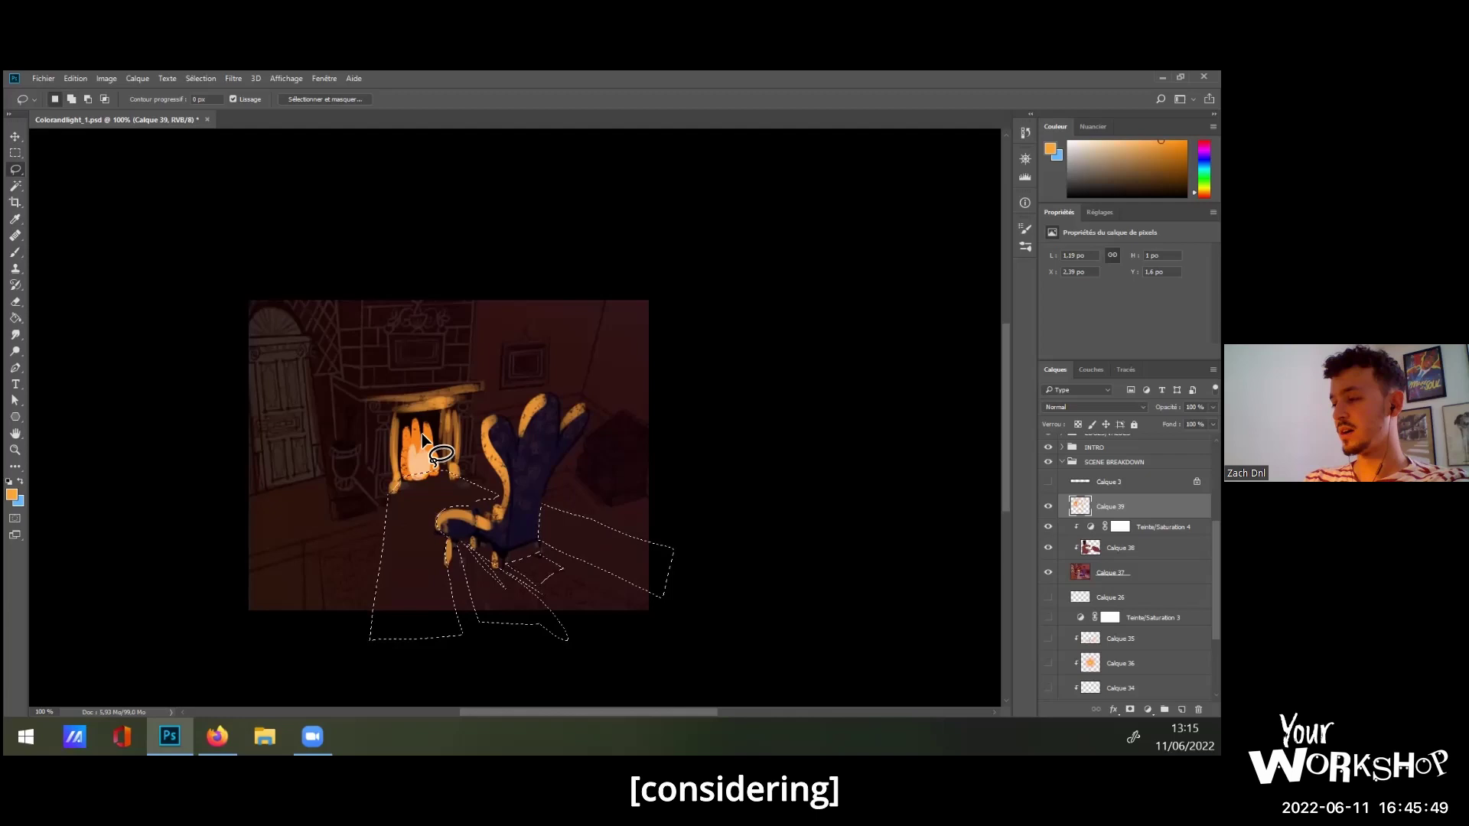
Paint orange light fading away from the fire across the selected floor areas with the stupid soft brush, and clear the selection.
key(b)
click(67, 98)
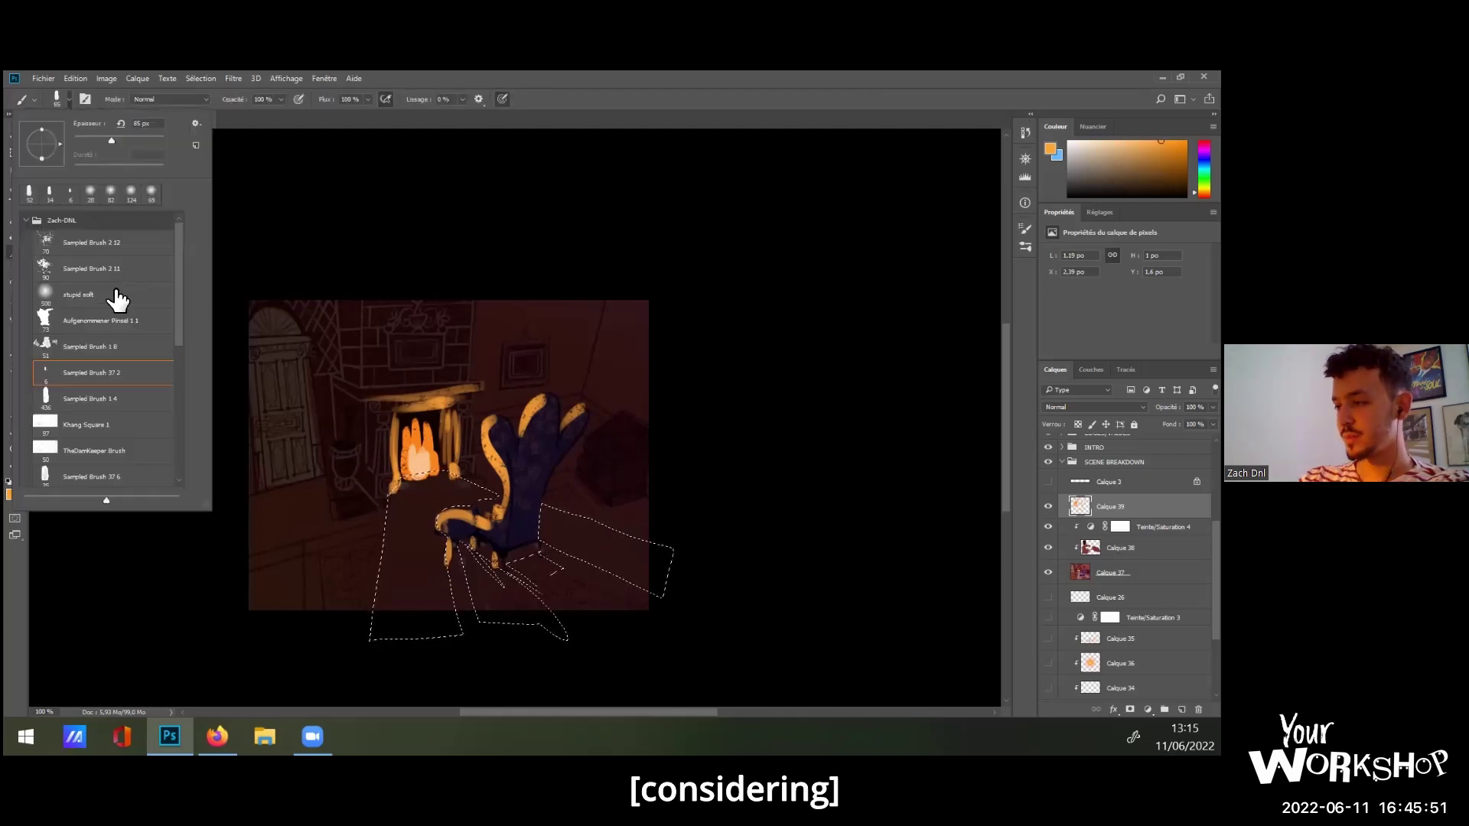
click(115, 296)
mouse_move(442, 490)
mouse_down()
mouse_move(404, 433)
mouse_move(520, 482)
mouse_up()
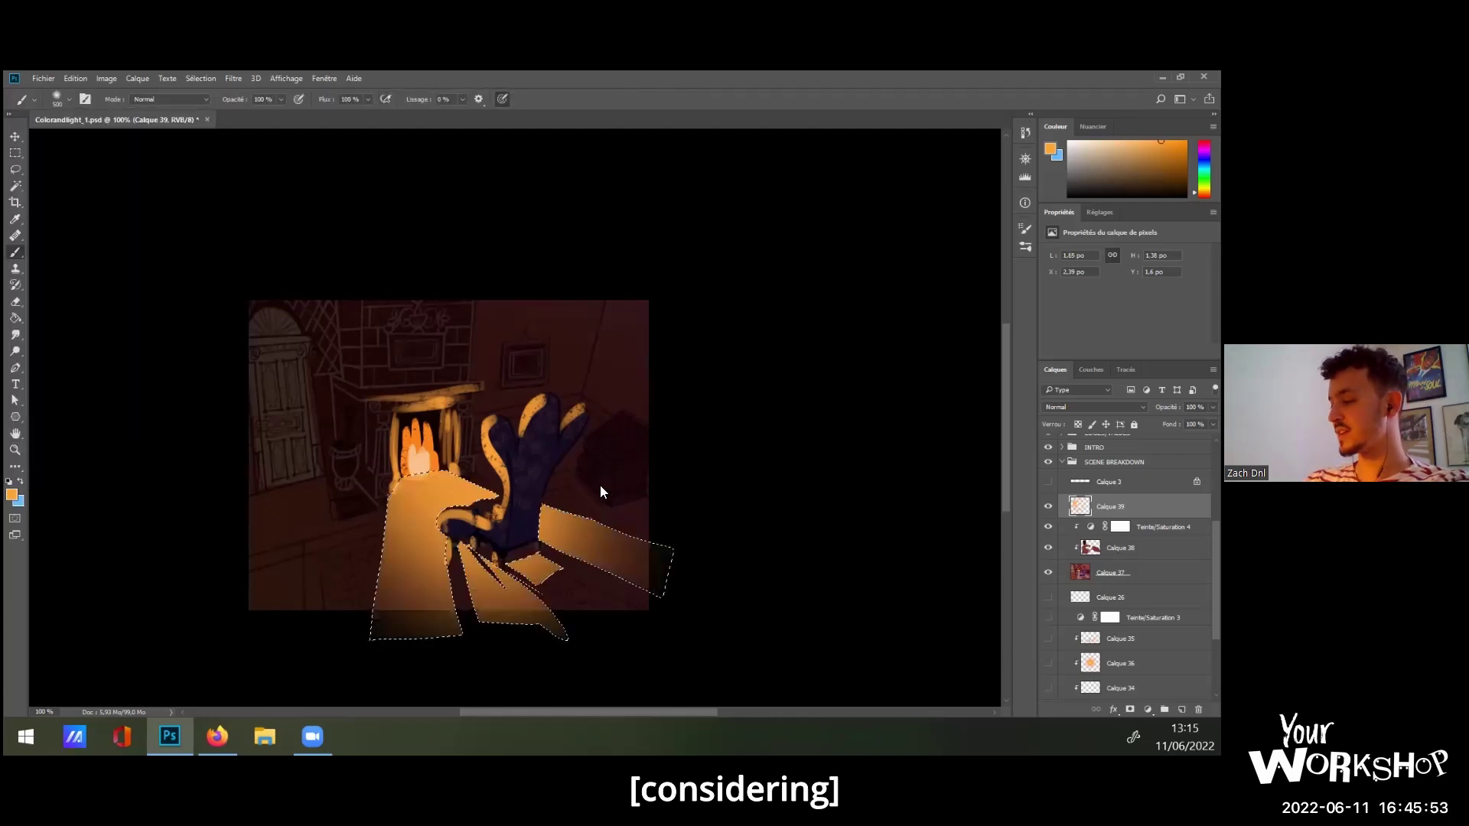
key(ctrl+z)
drag(417, 452, 564, 509)
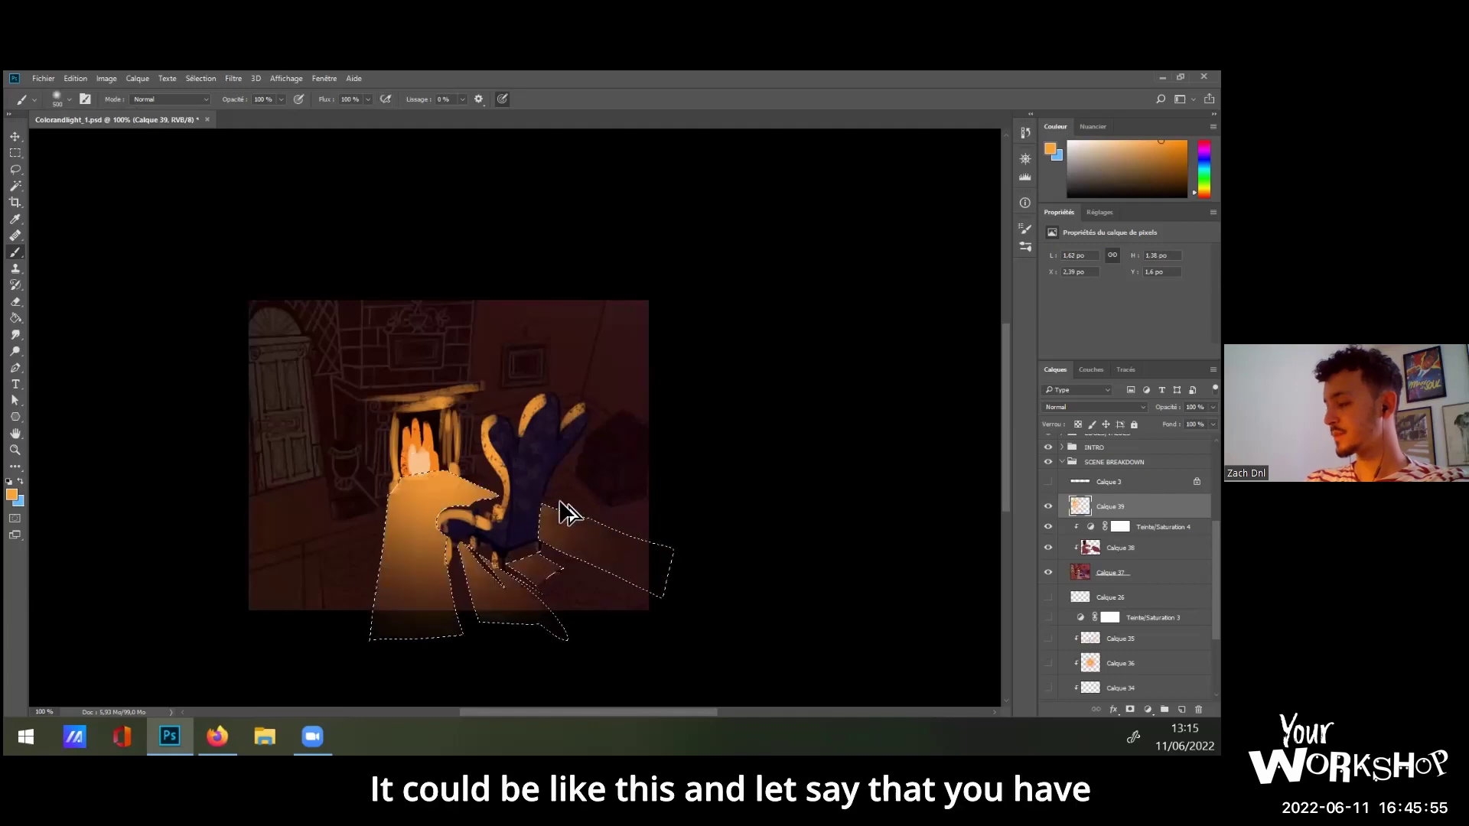
drag(476, 459, 642, 557)
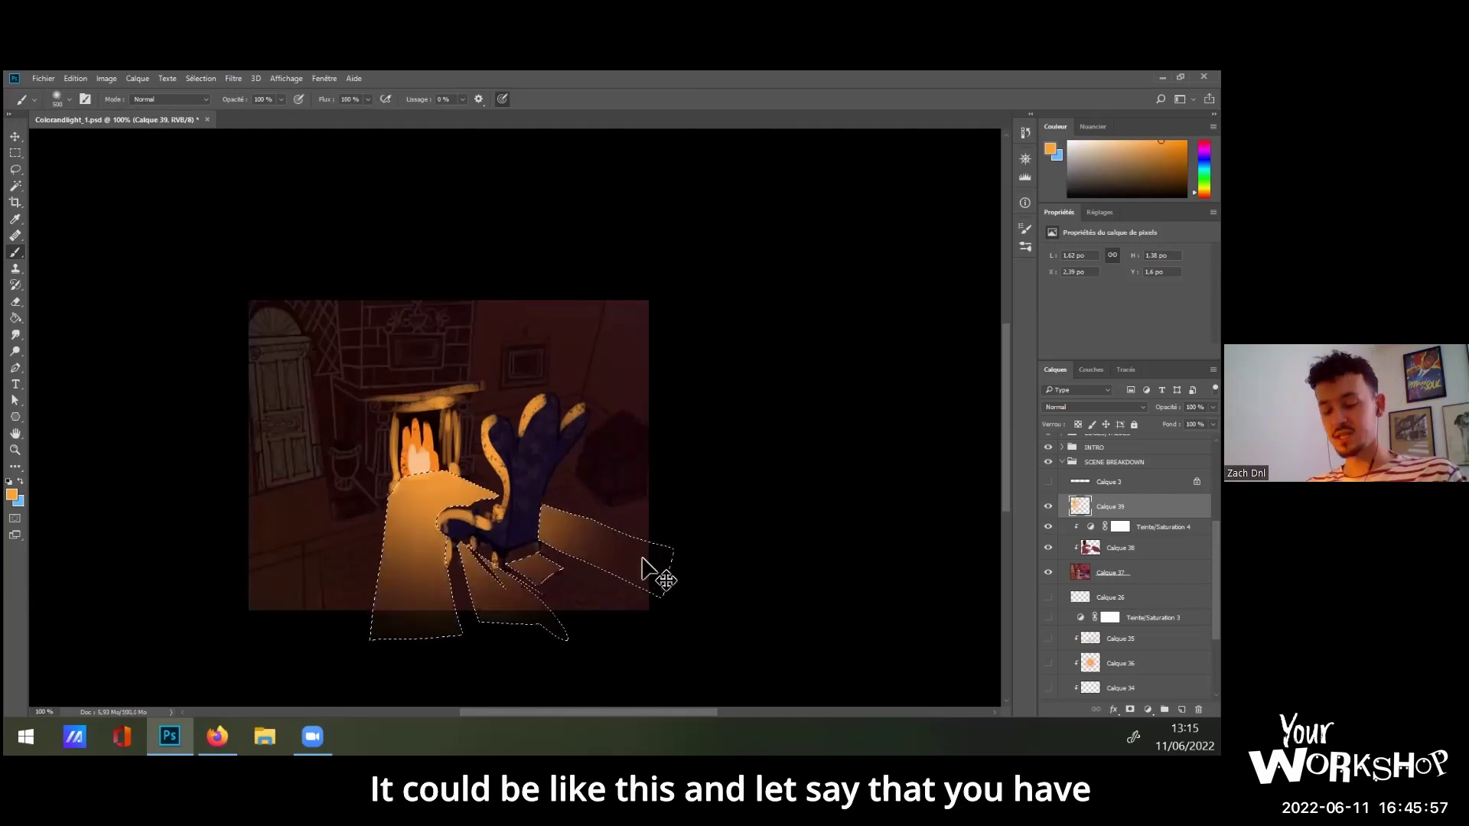
key(ctrl+d)
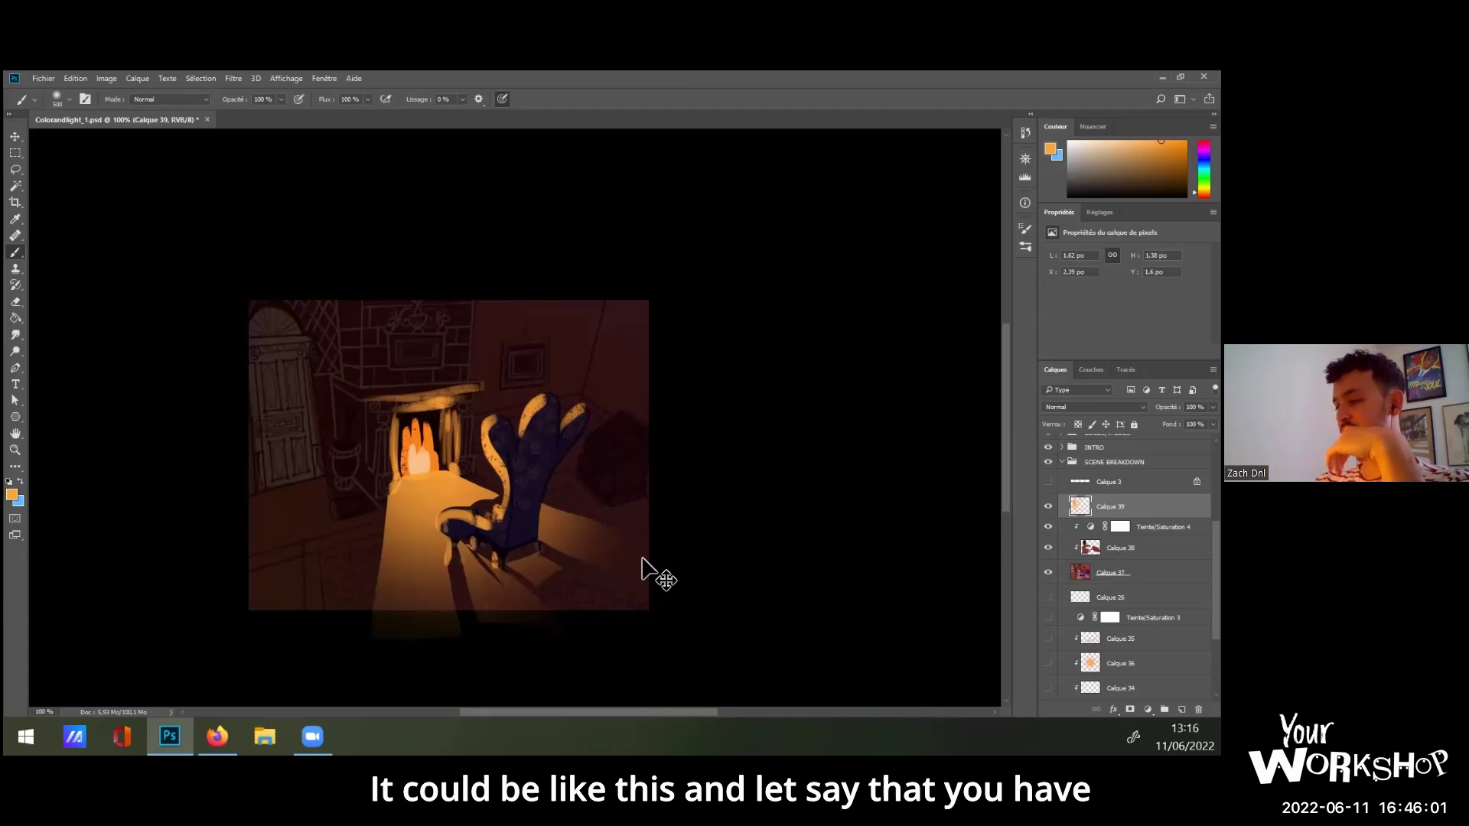
Clip the light layer to the scene and paint a soft blue moonlight glow into the room's upper-right corner with the large soft brush.
key(x)
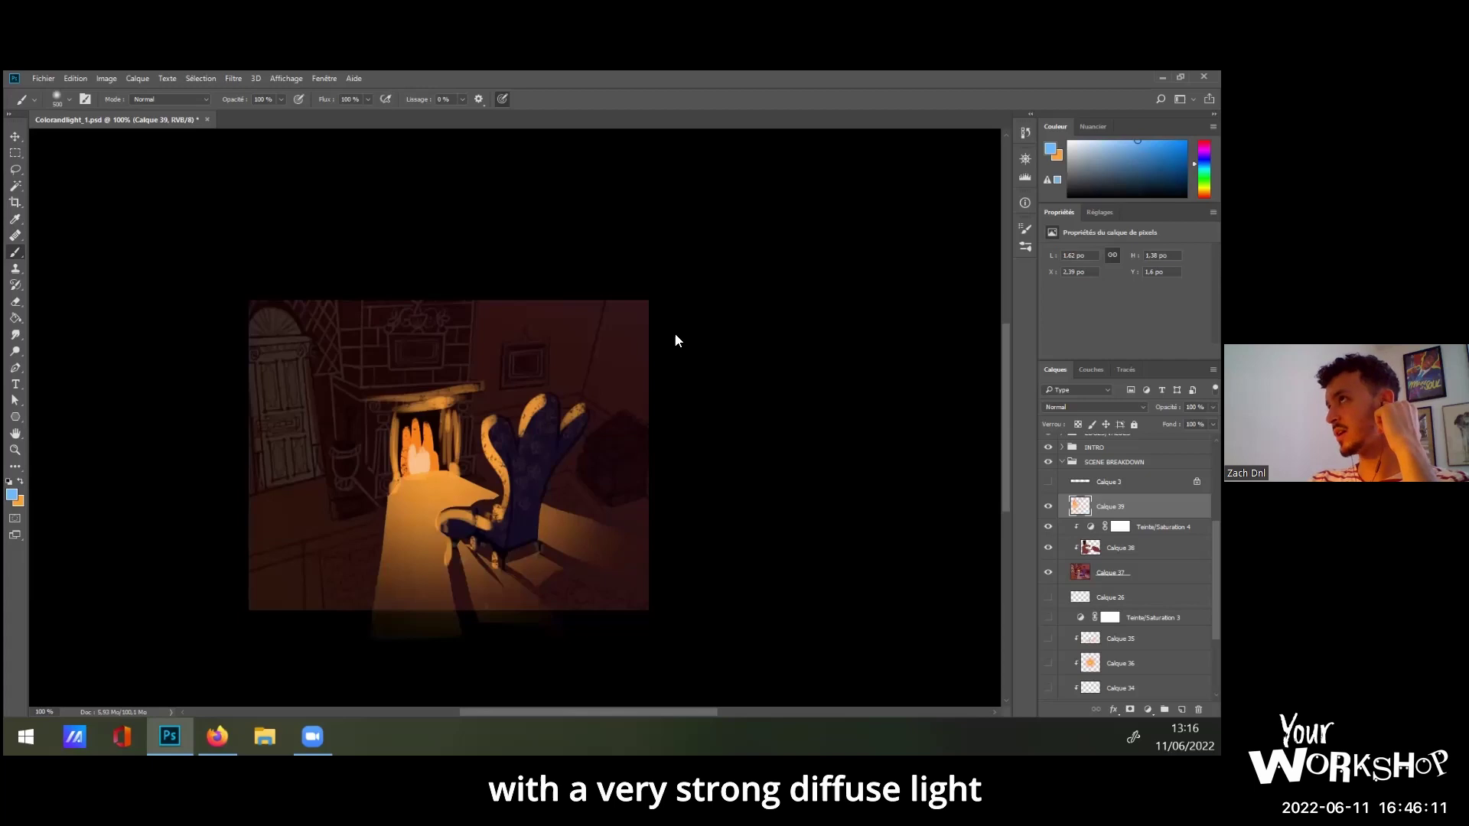
click(690, 295)
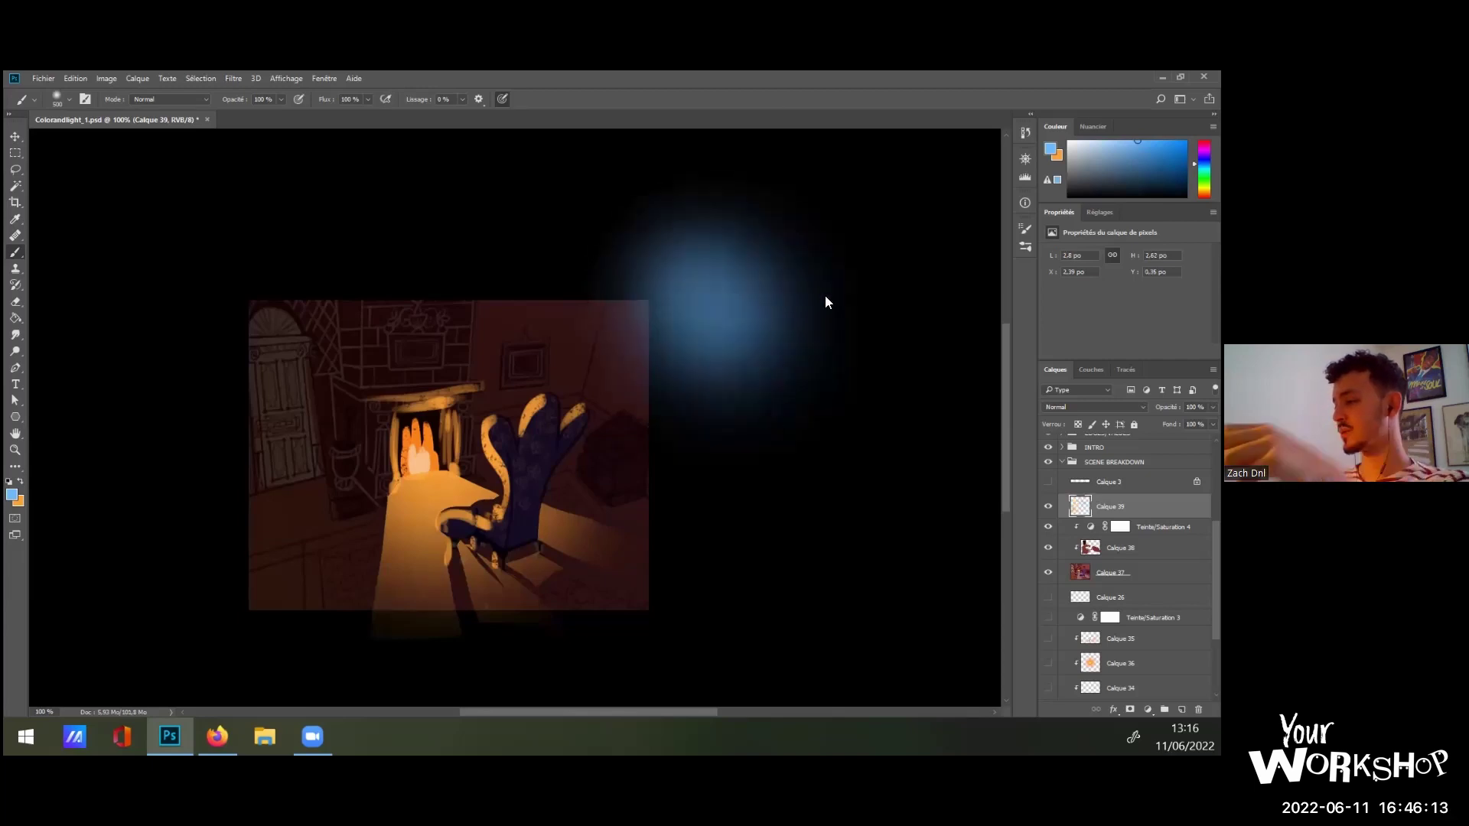
key(ctrl+plus)
key(ctrl+z)
key(ctrl+minus)
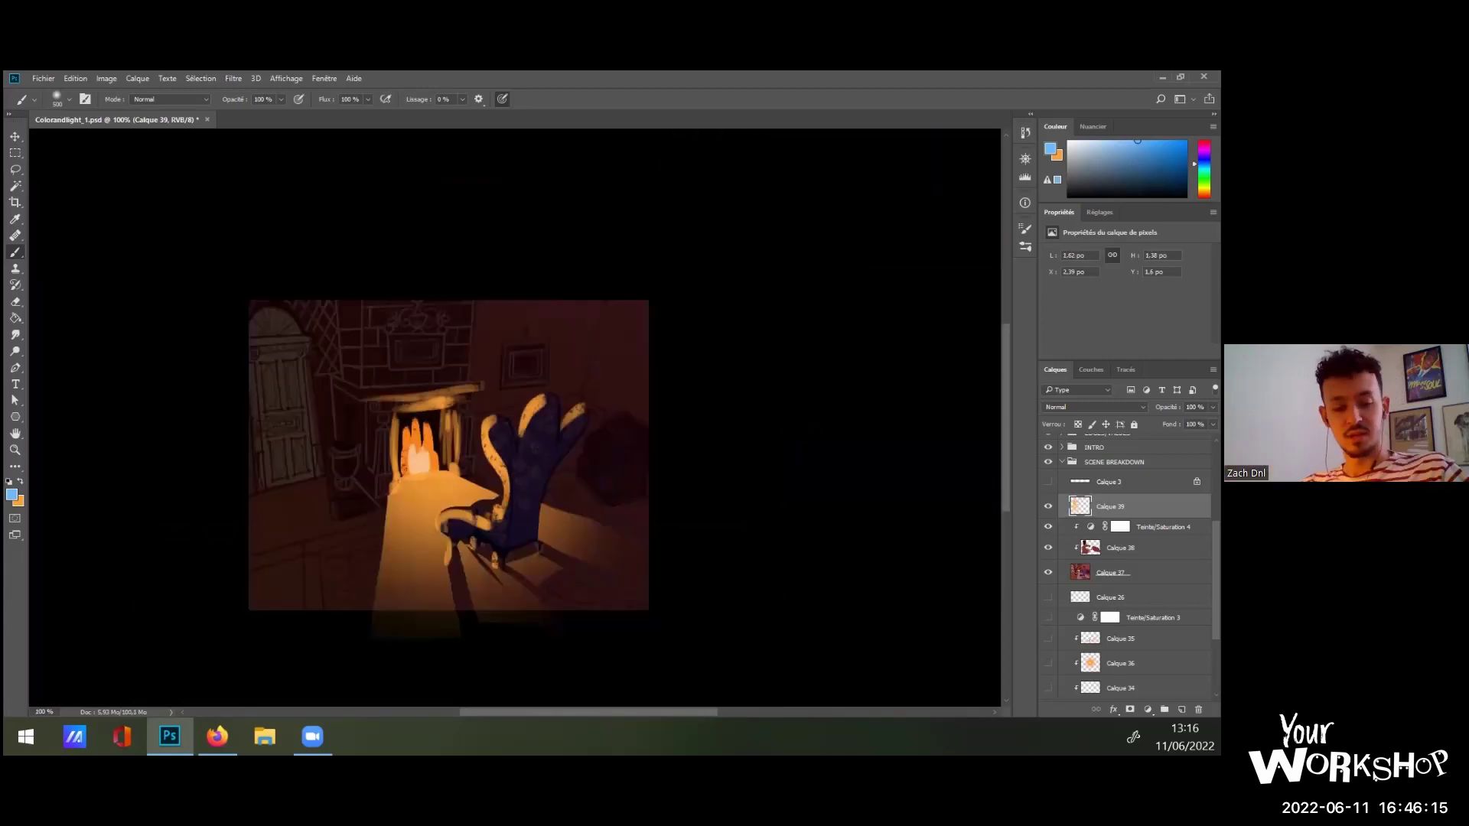
key(ctrl+alt+g)
click(643, 284)
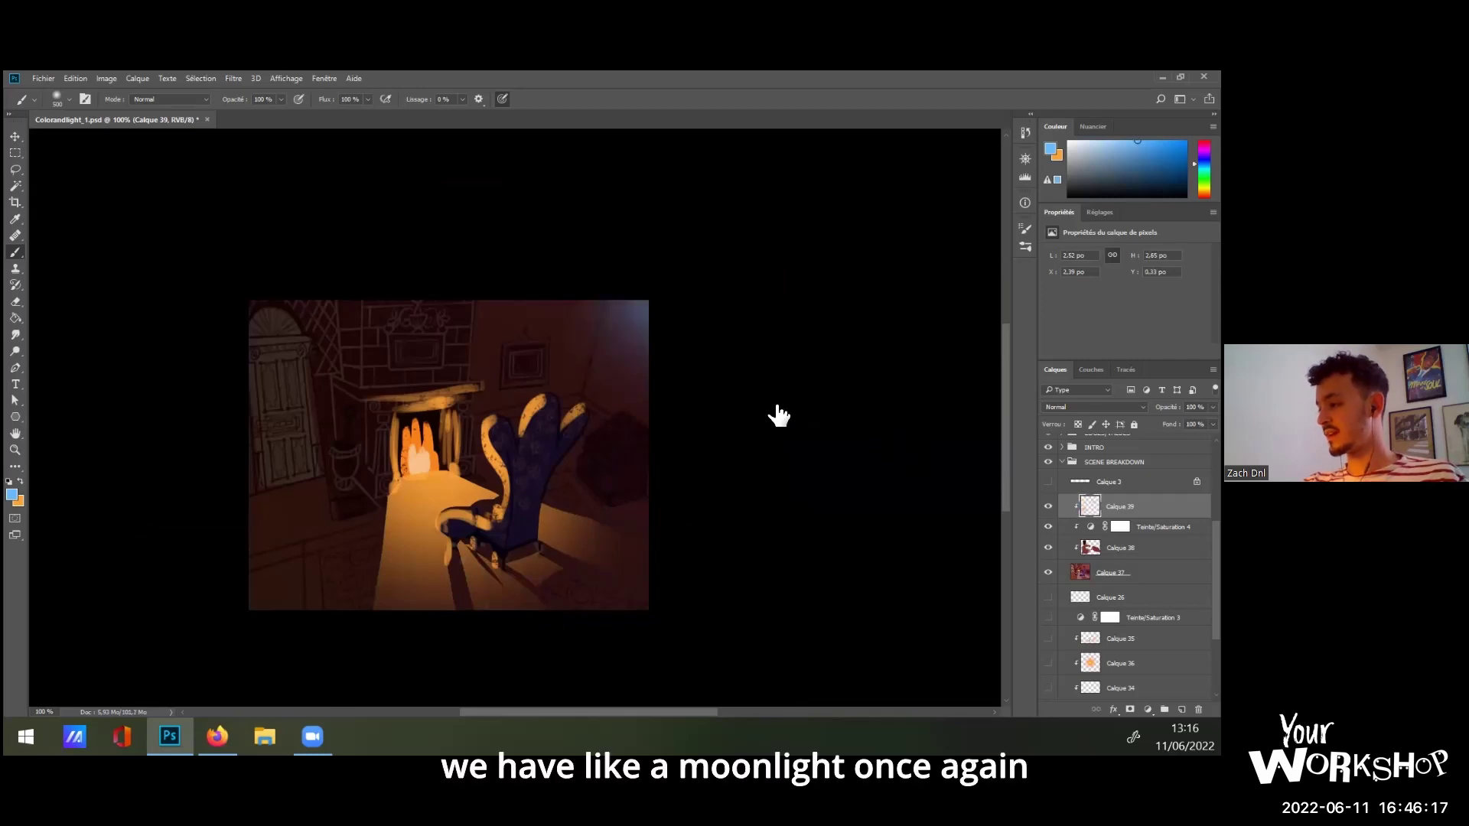
Paint weak blue moonlight along the right edges of the wall picture, the chimney and the chimney picture with a small brush at 30% opacity.
click(67, 92)
click(81, 139)
click(69, 92)
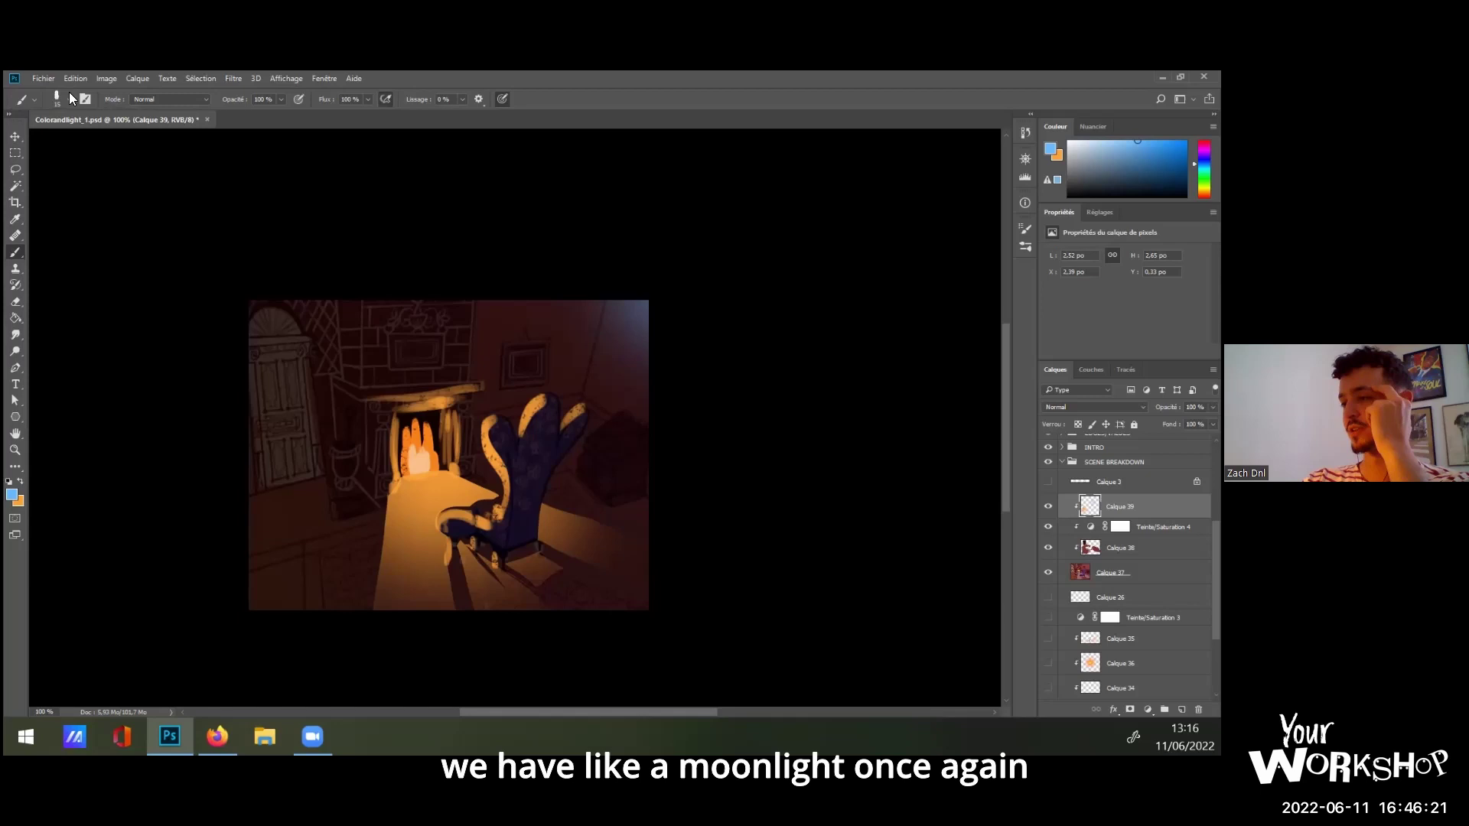
key(ctrl+plus)
key(ctrl+plus)
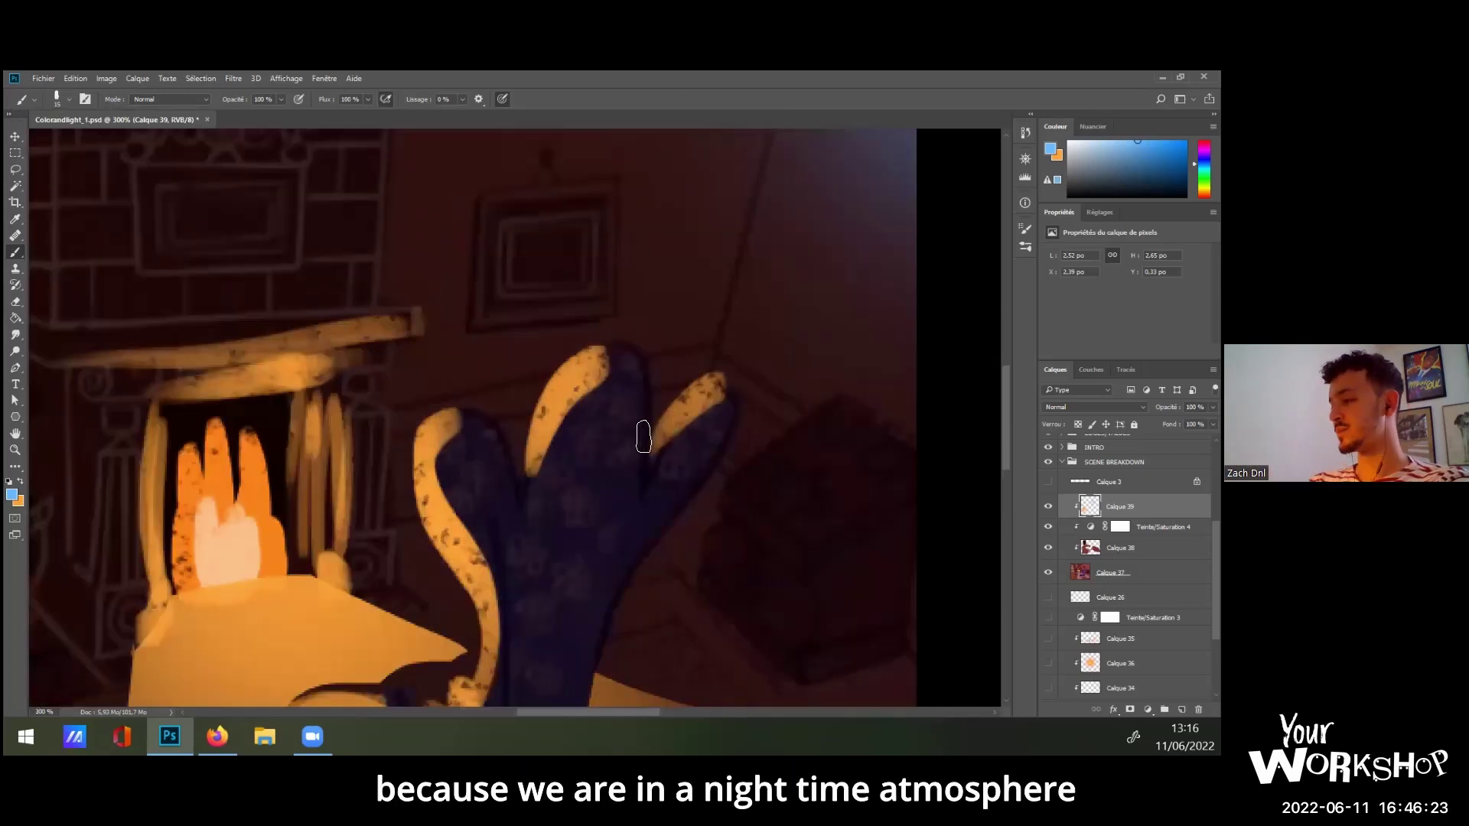
drag(643, 436, 658, 557)
key(ctrl+minus)
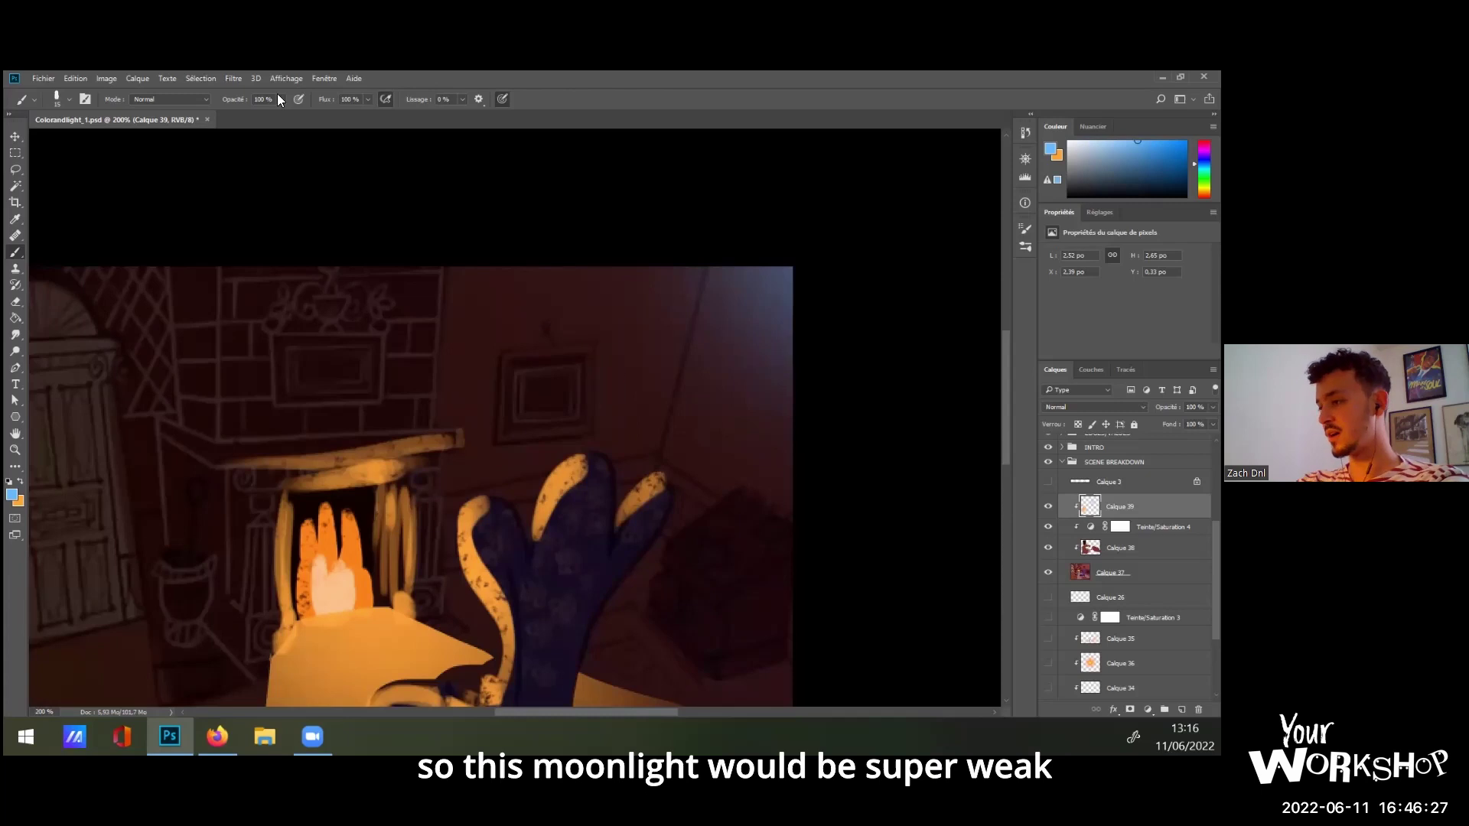
key(3)
key(ctrl+plus)
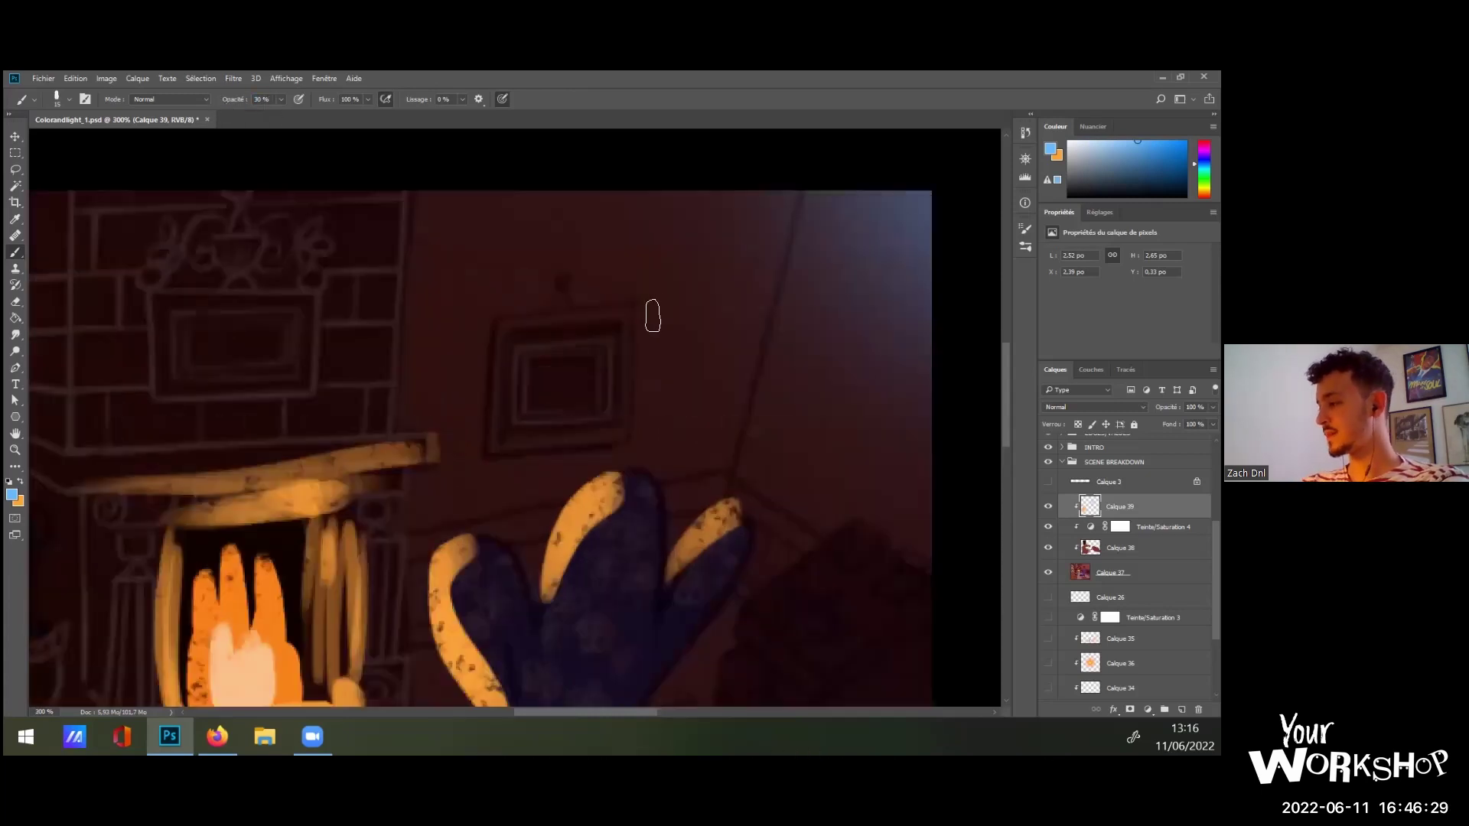
drag(641, 303, 636, 396)
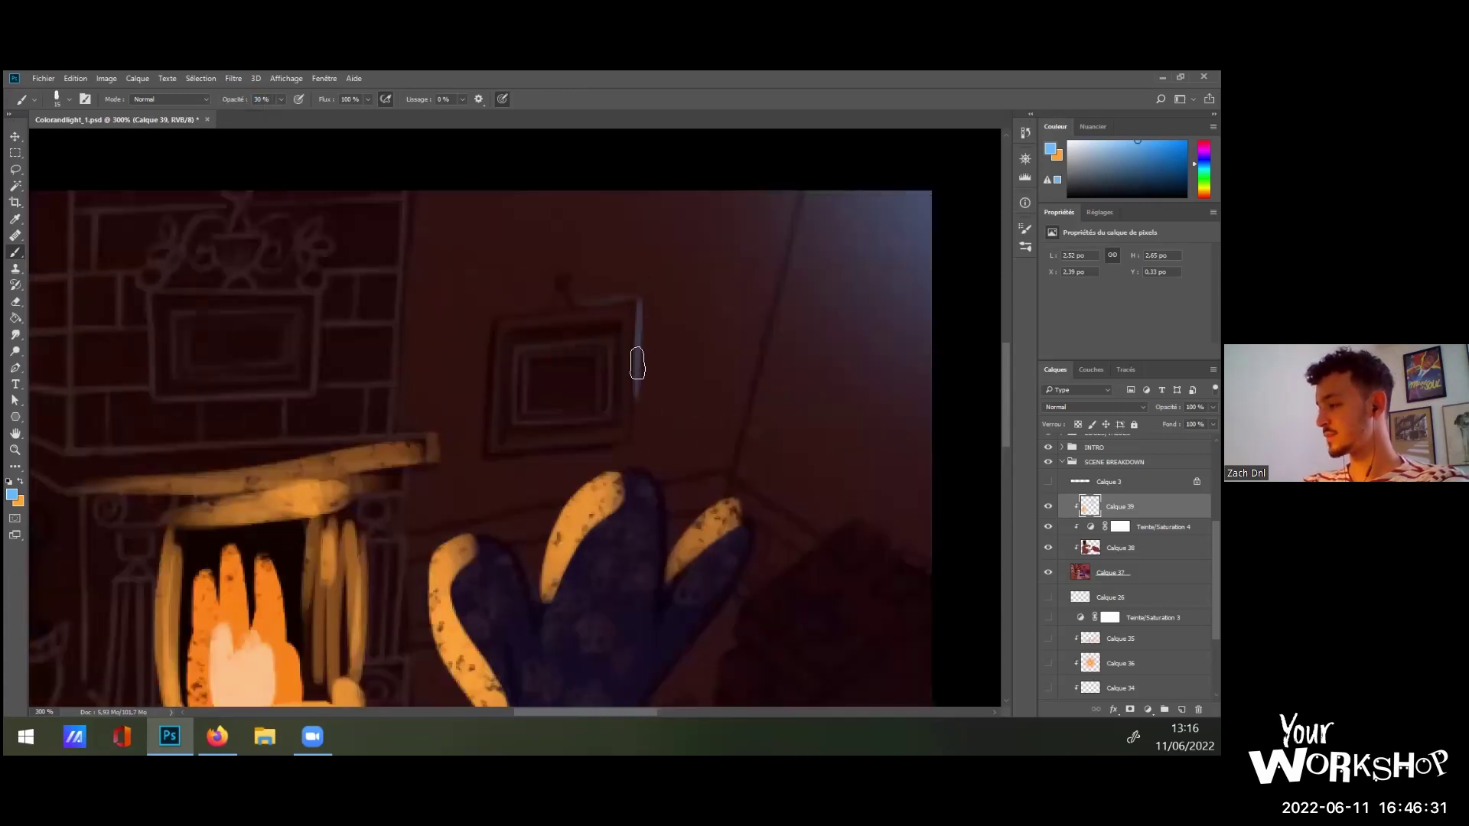
drag(404, 201, 398, 423)
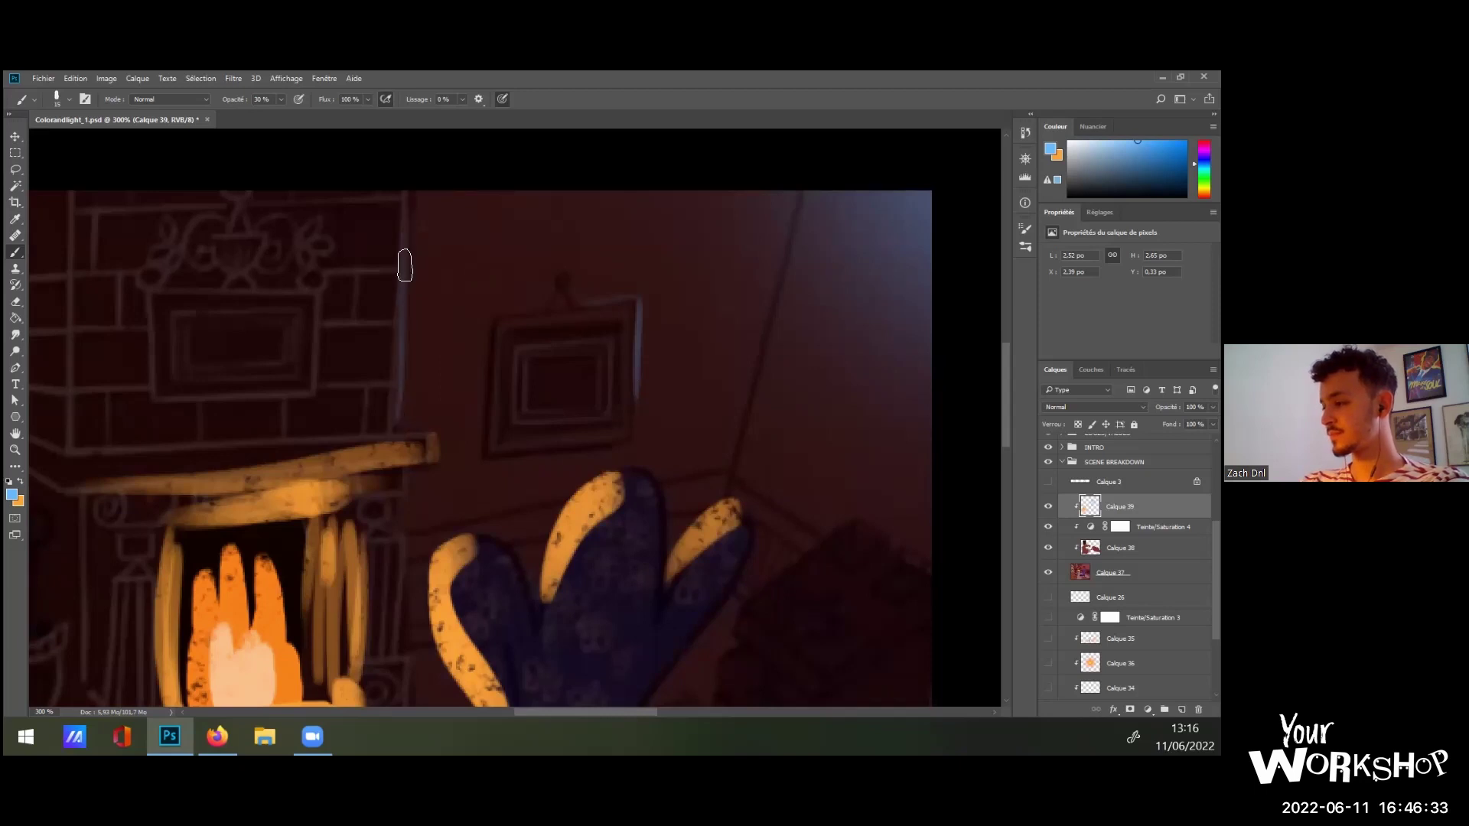
drag(400, 263, 398, 425)
drag(320, 308, 318, 368)
Paint faint blue moonlight along the top edge and over the surface of the dark furniture in the room's right corner.
key(space)
drag(798, 411, 603, 304)
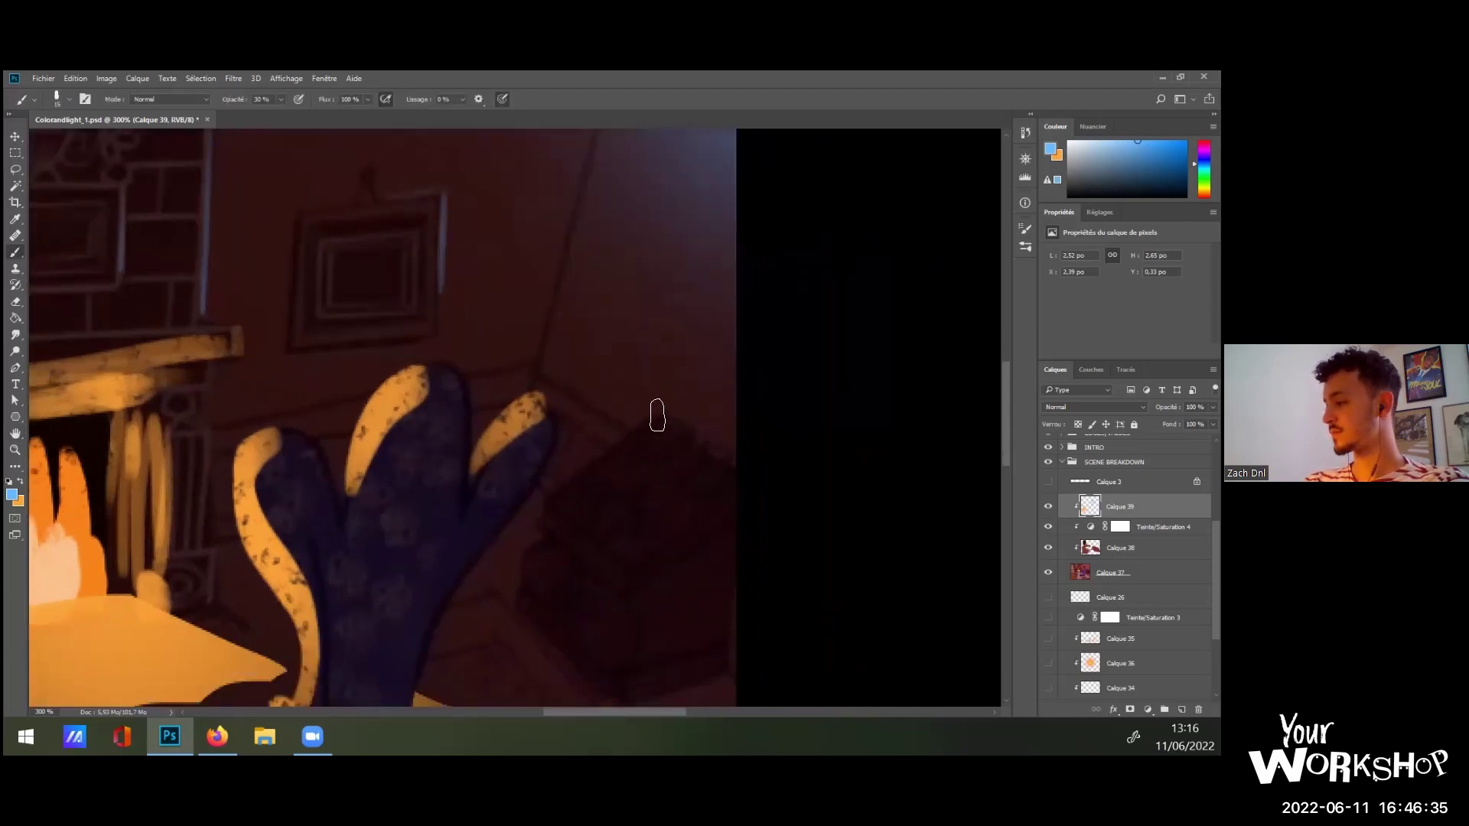
drag(679, 429, 750, 470)
drag(656, 419, 731, 476)
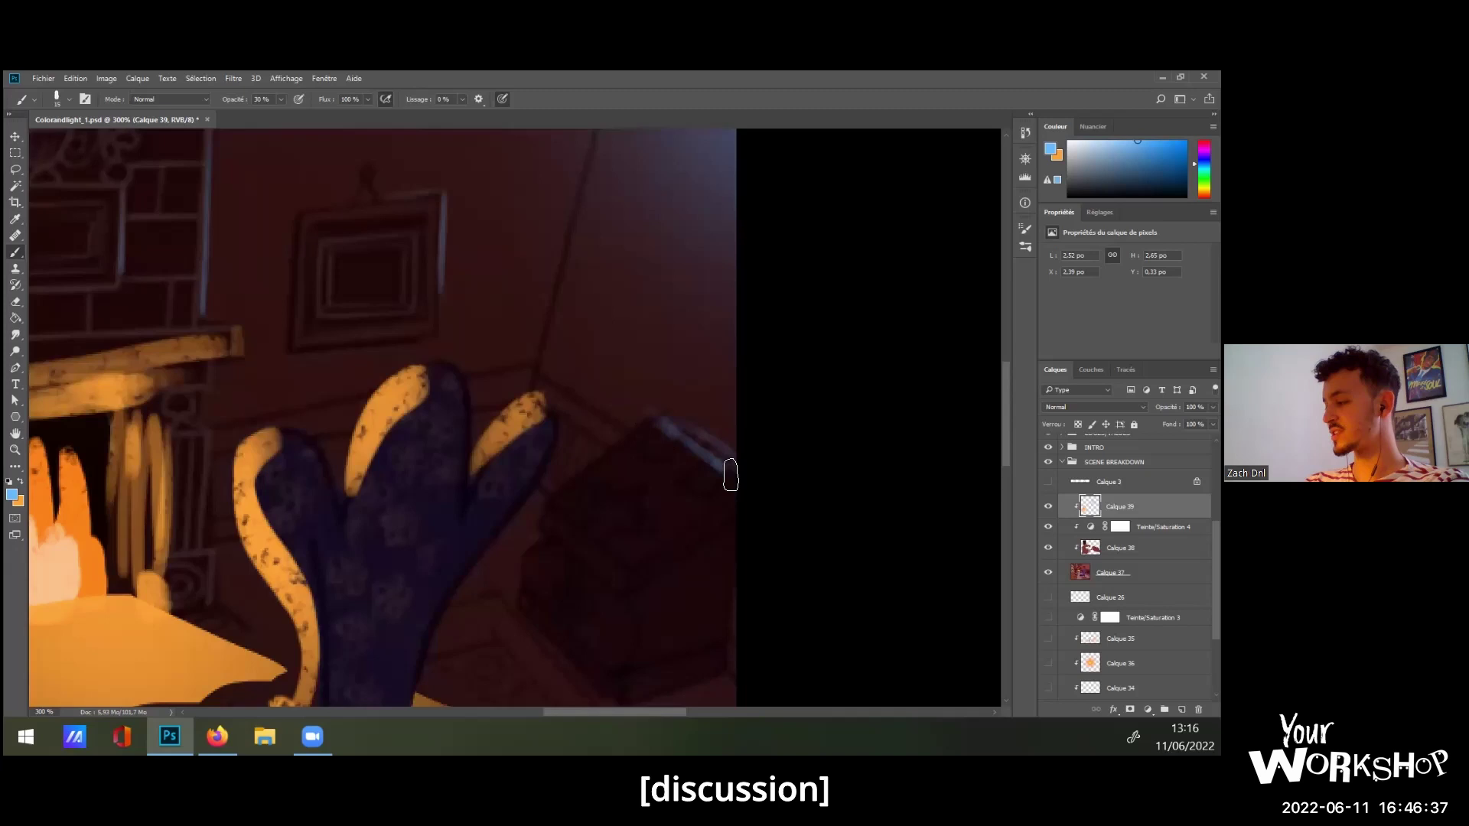
drag(622, 501, 650, 536)
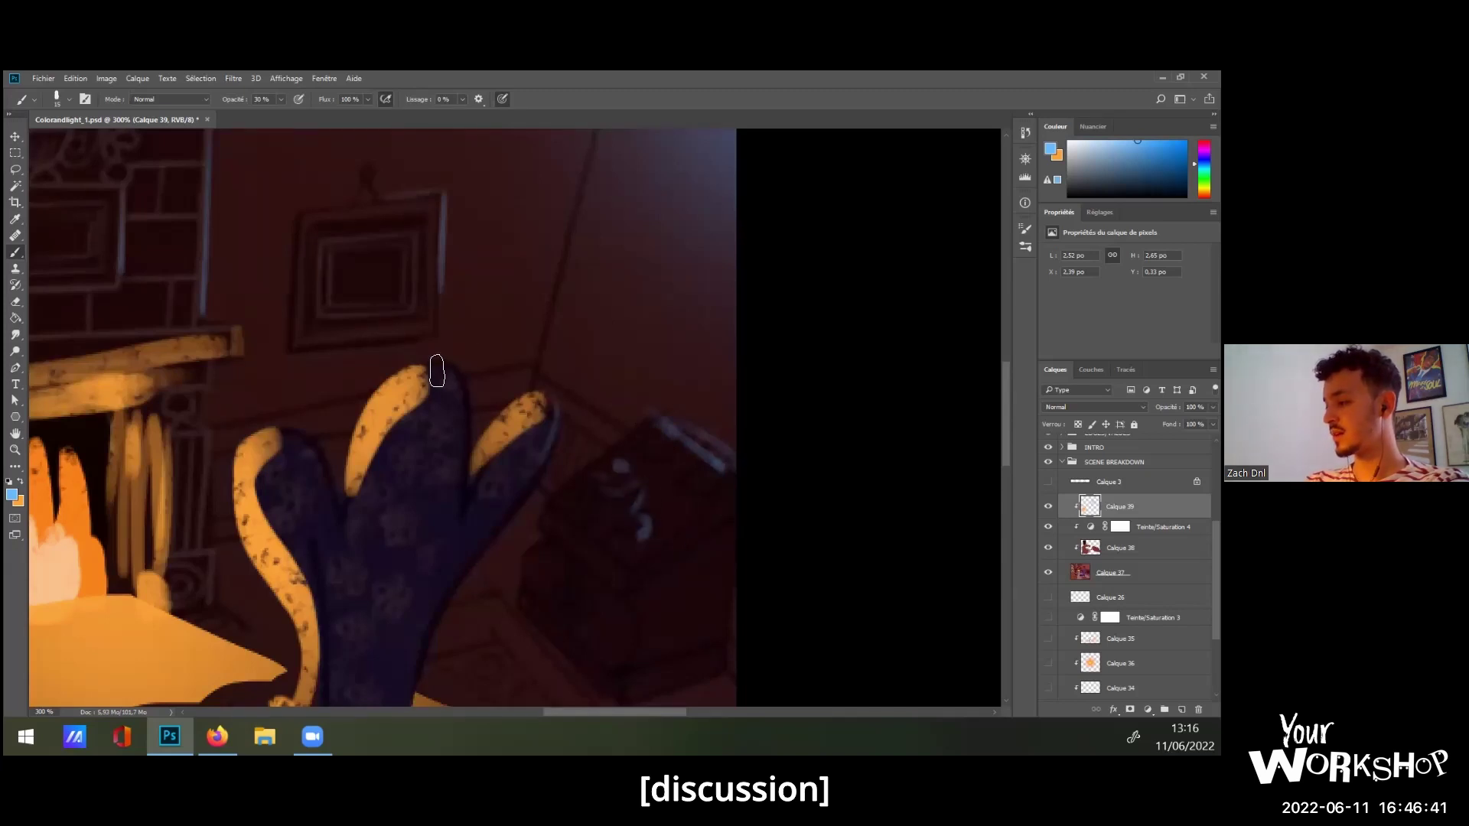
Paint a thin blue moonlight rim on the edges of the armchair's back that face away from the fire.
drag(433, 365, 479, 417)
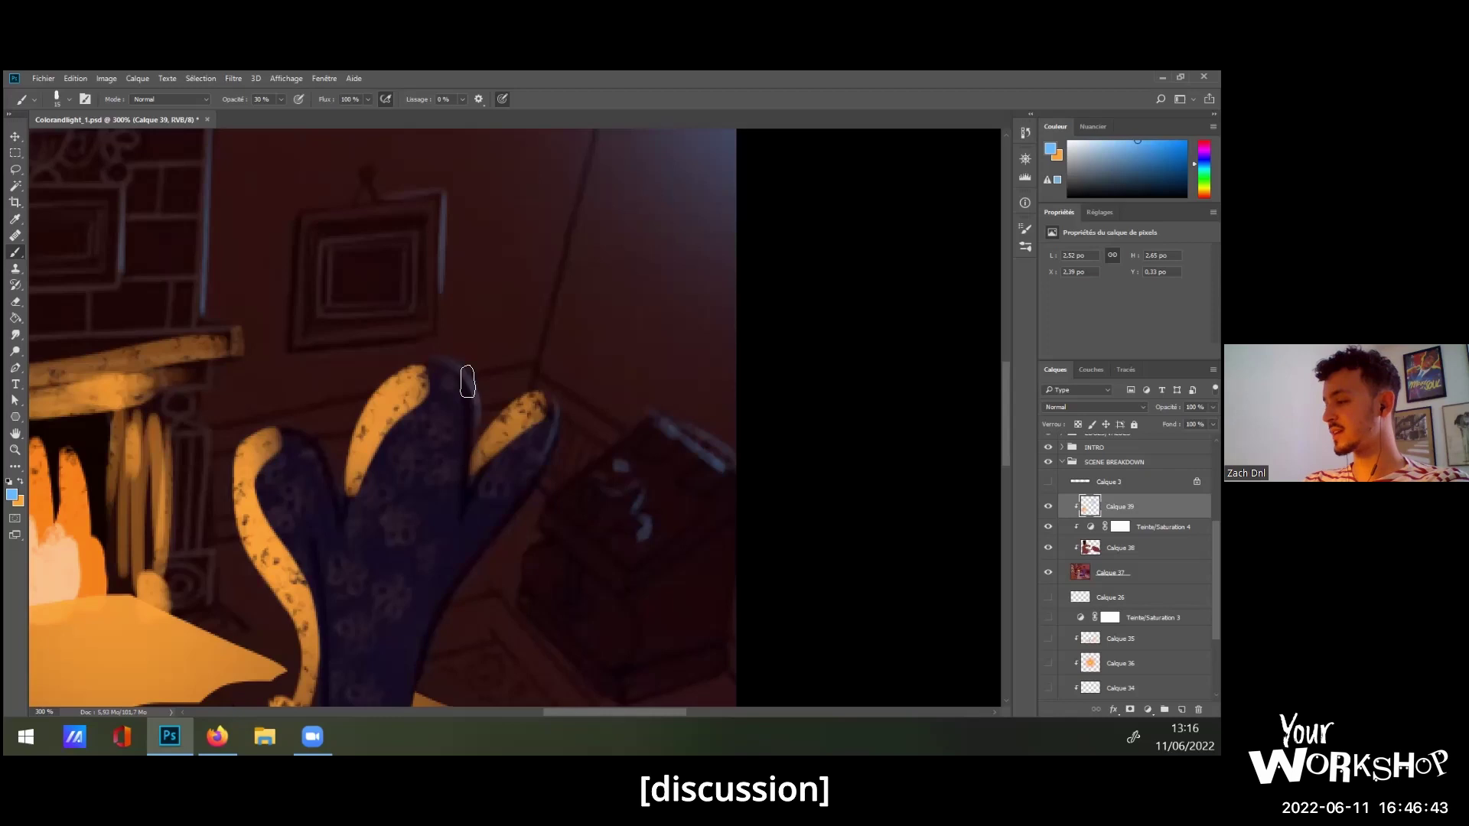
drag(318, 445, 344, 505)
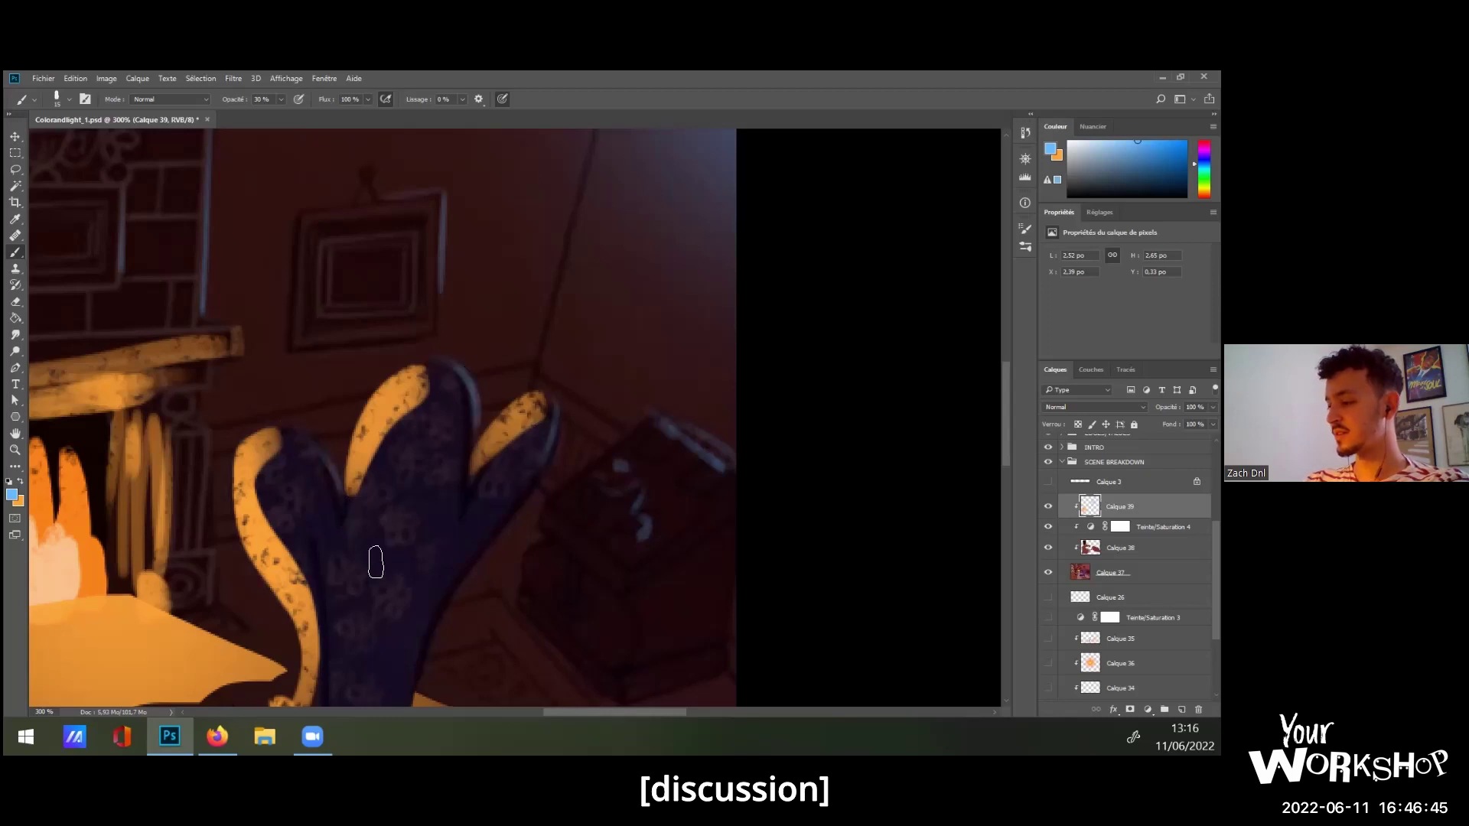
key(space)
drag(534, 533, 569, 411)
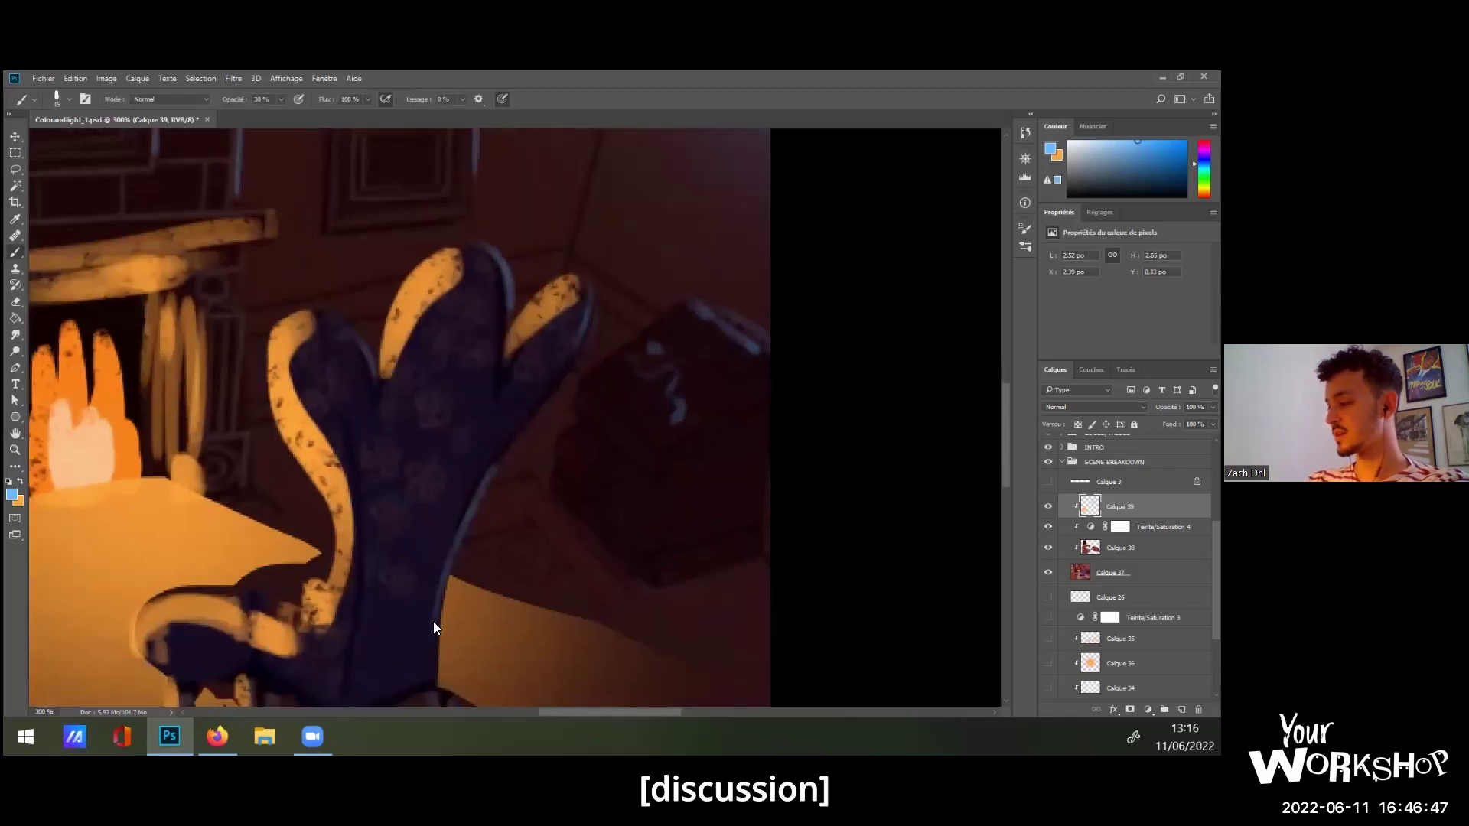
Draw blue rings around the fireplace to mark it as the stronger light source, and undo them.
key(ctrl+minus)
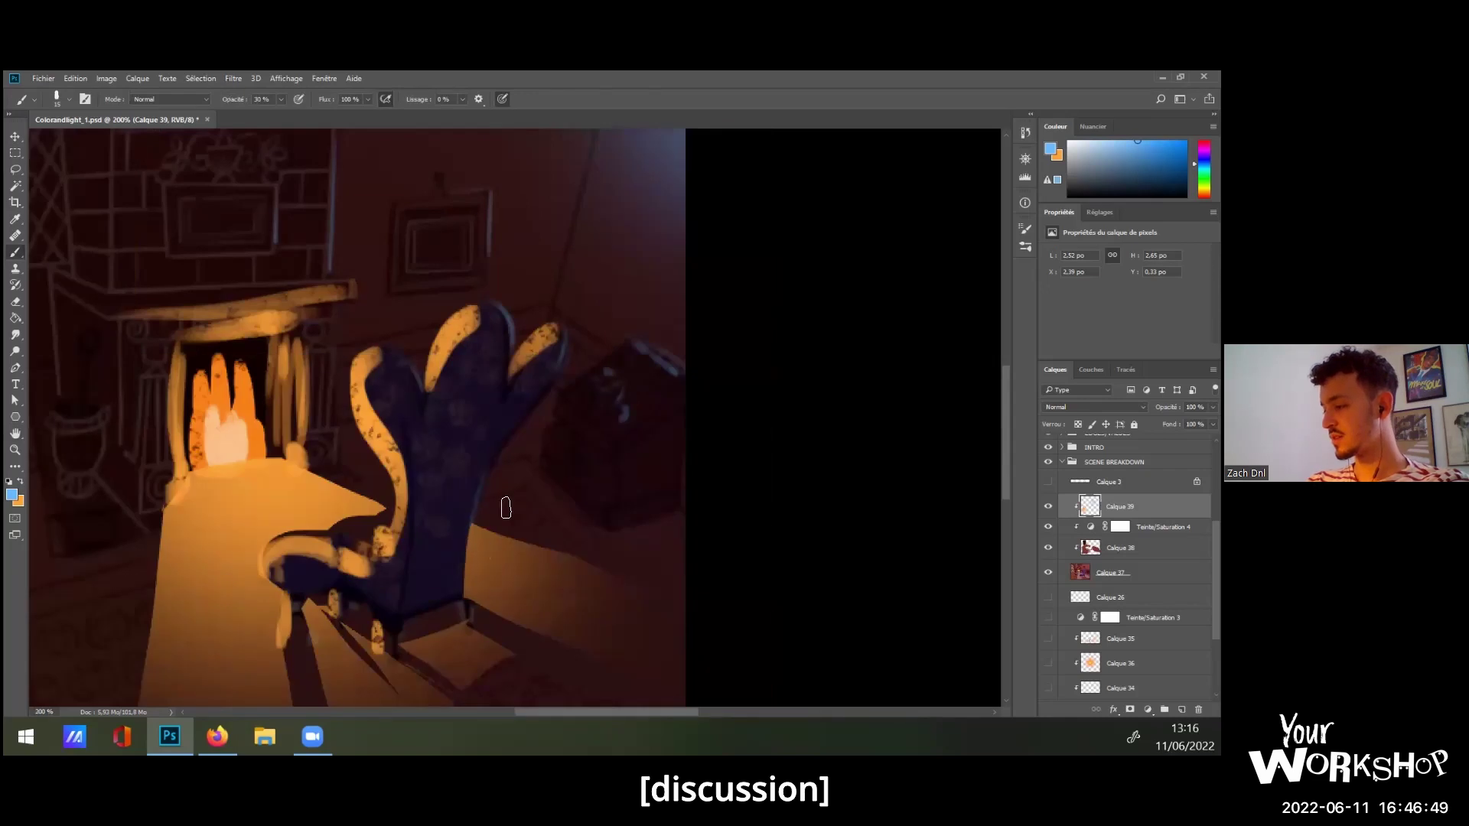
key(ctrl+minus)
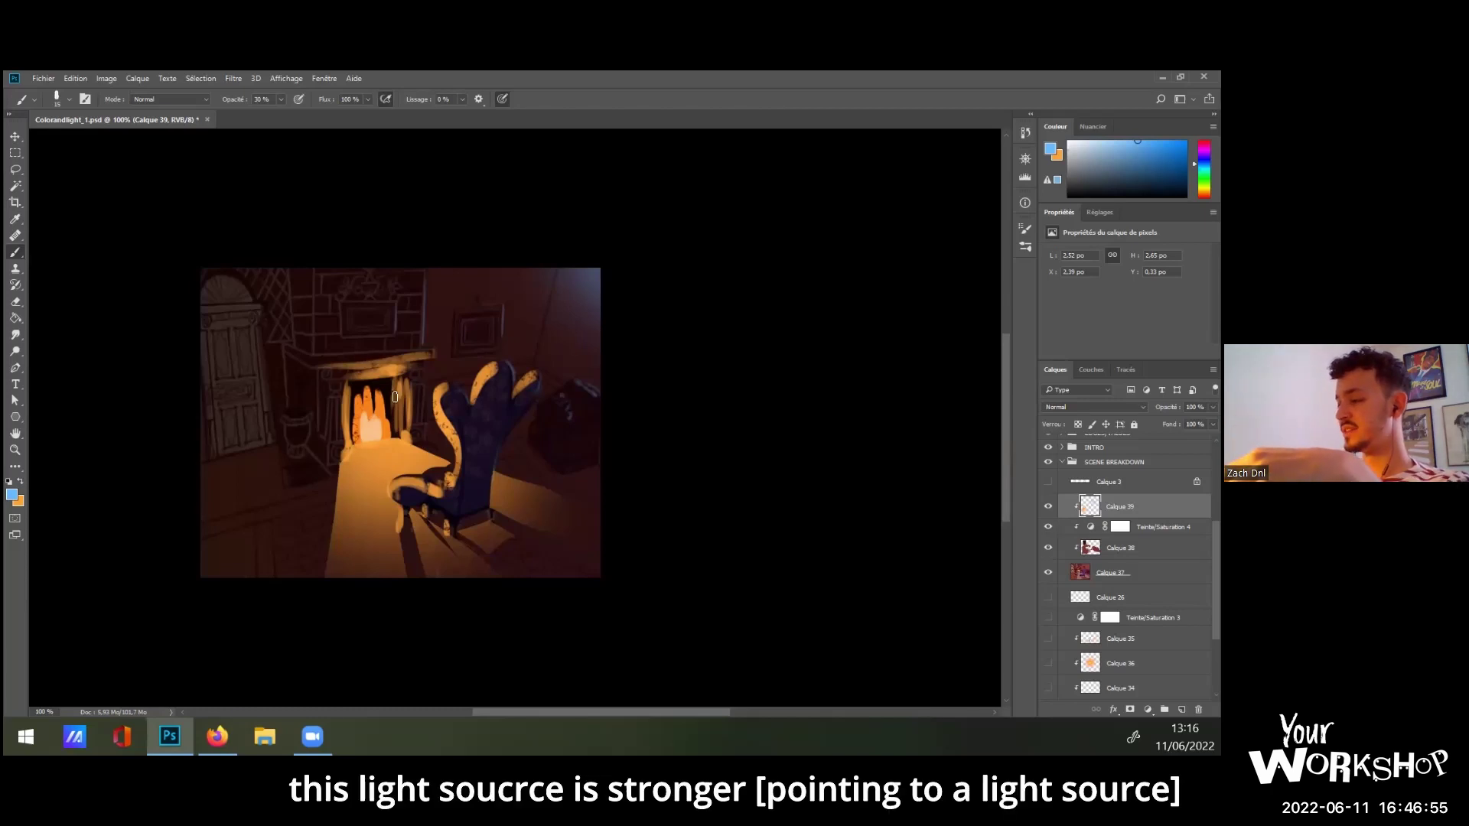
mouse_move(405, 342)
mouse_down()
mouse_move(412, 362)
mouse_move(337, 419)
mouse_move(402, 369)
mouse_up()
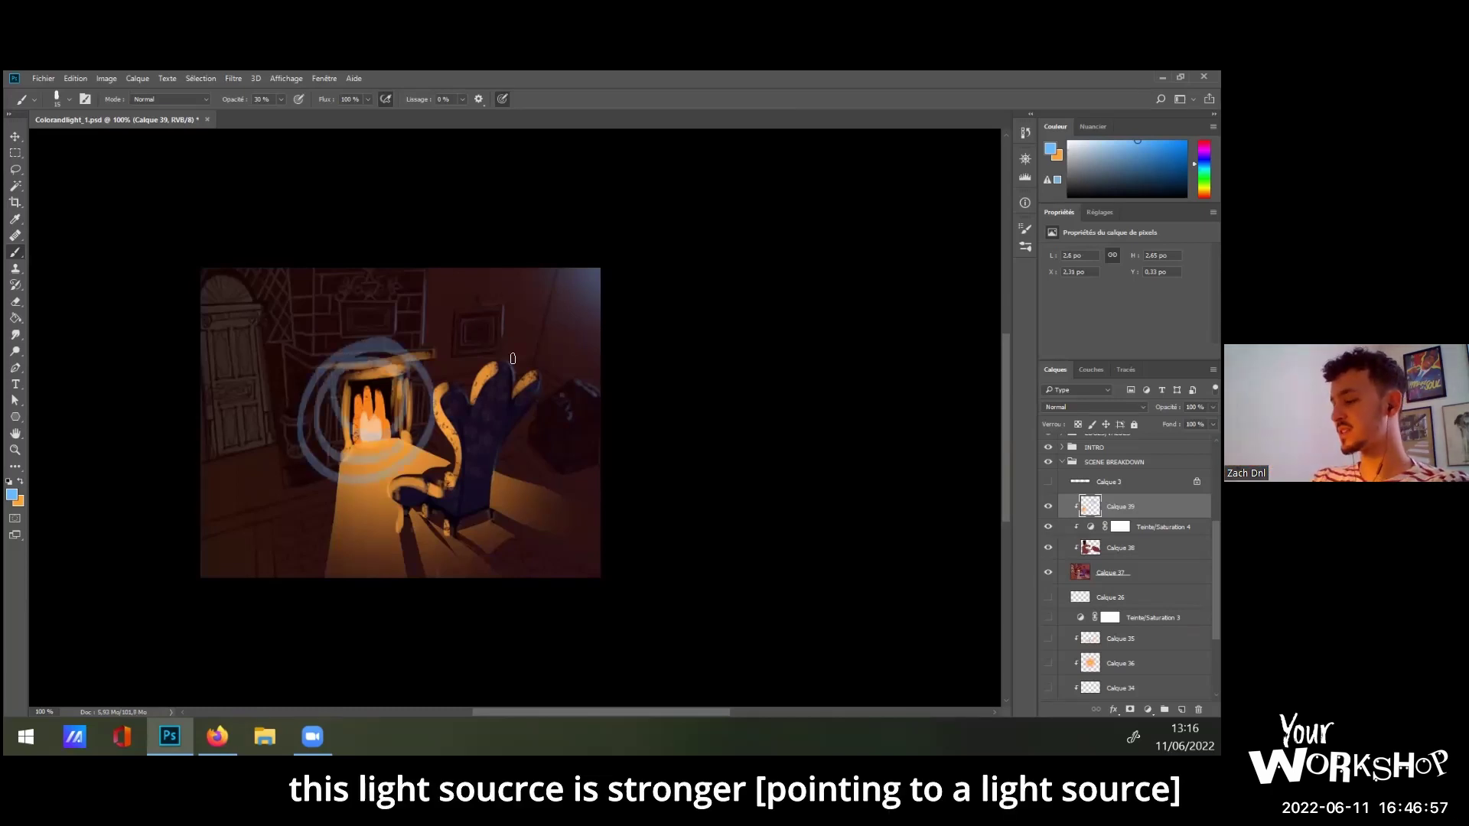
key(ctrl+z)
key(ctrl+z)
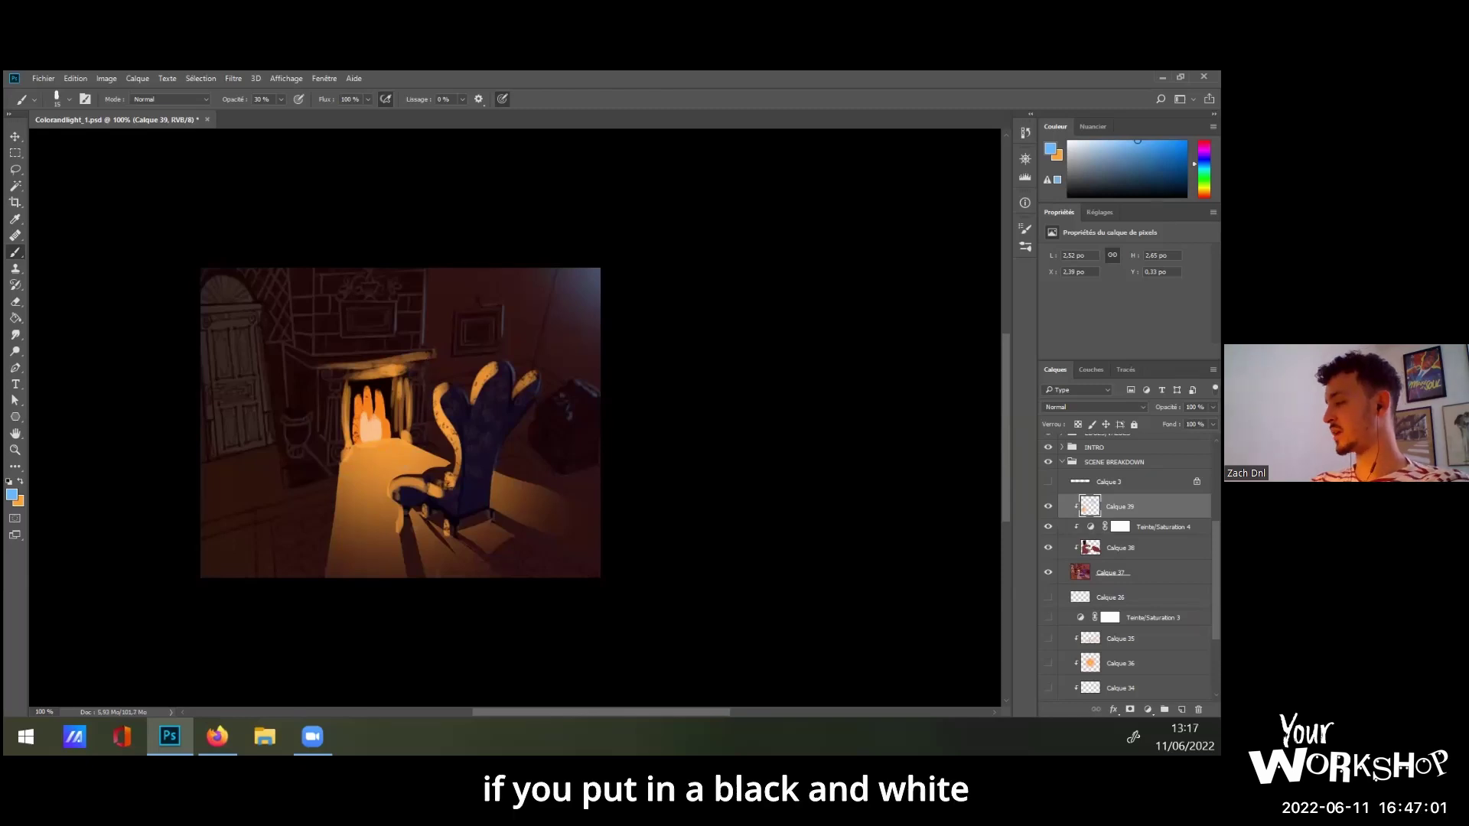
Check the scene in black and white with a Hue/Saturation adjustment layer at saturation -100, and delete that layer.
click(1098, 212)
click(1051, 262)
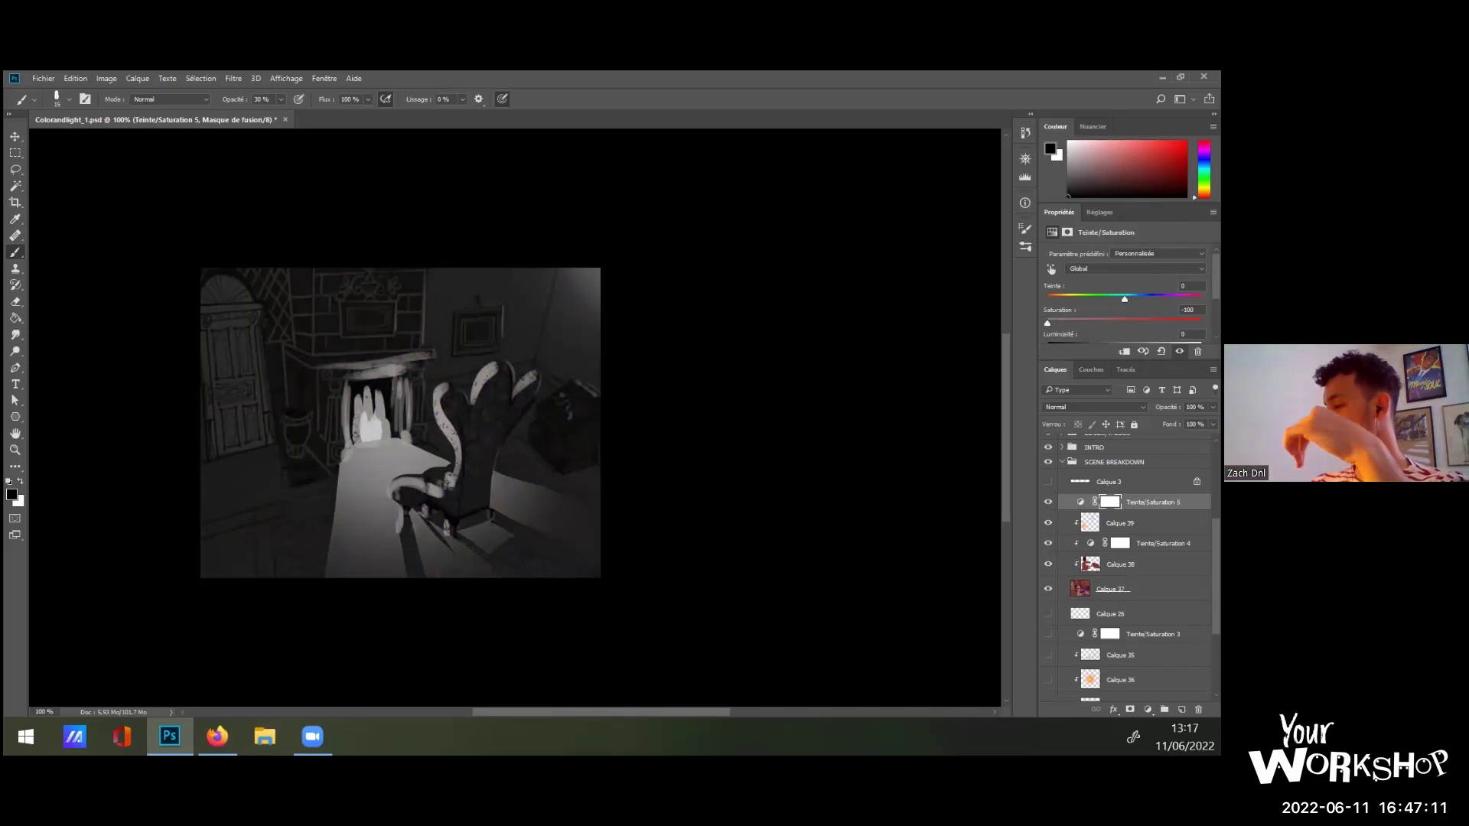
drag(1155, 502, 1198, 709)
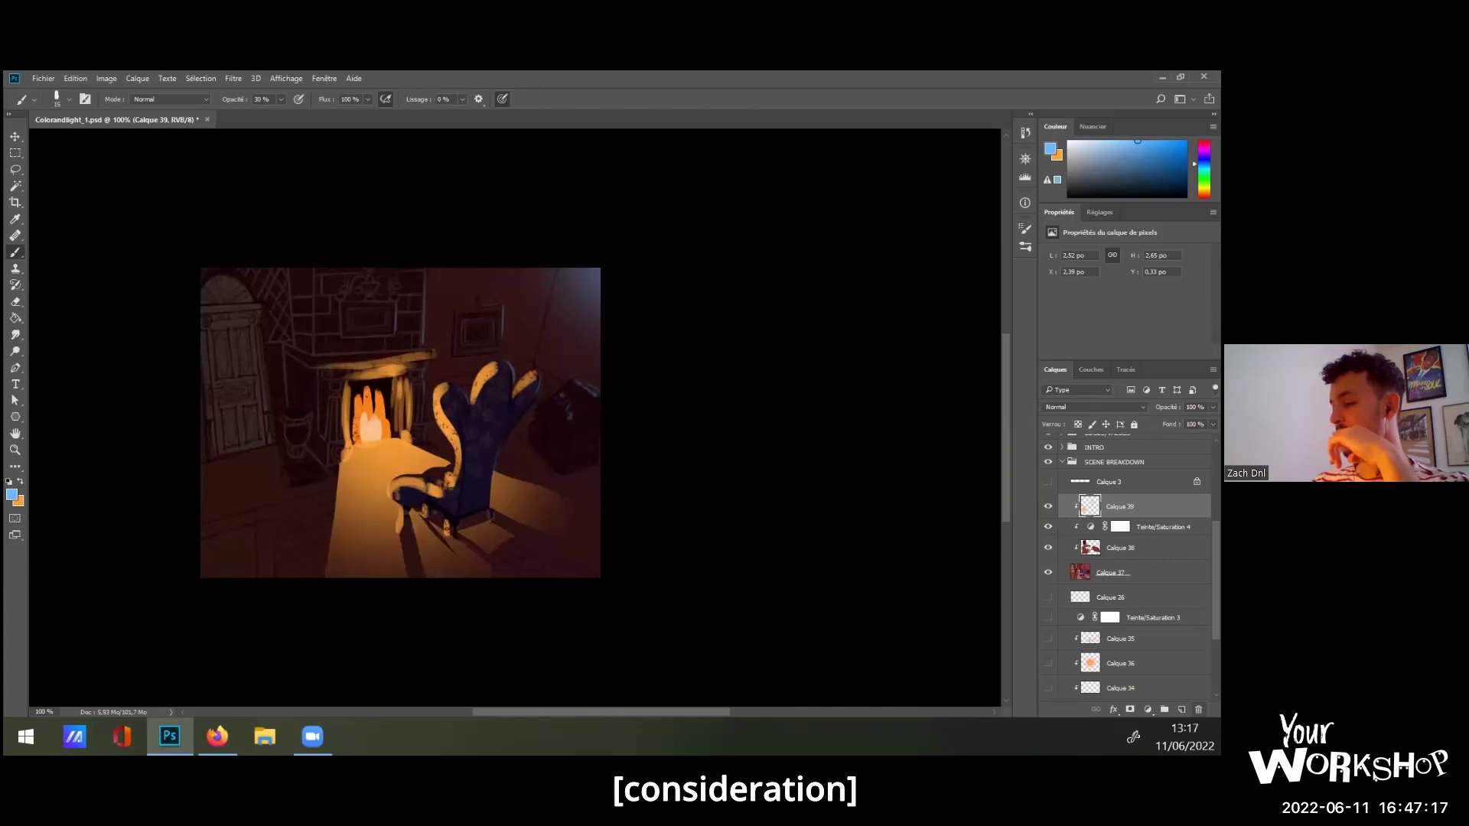
Create a new unclipped layer above the light layer and set the foreground colour to a near-black dark red.
click(13, 493)
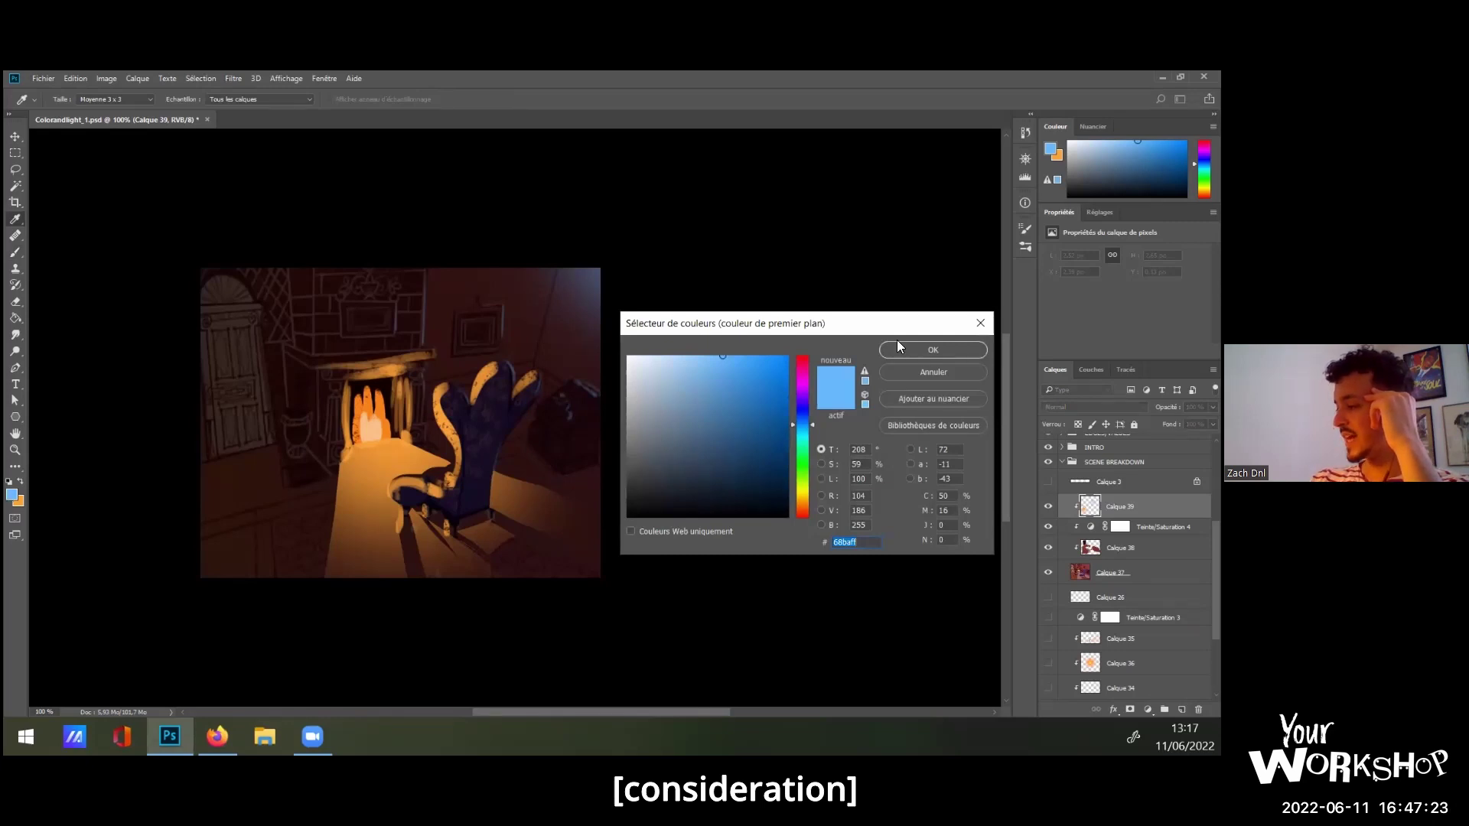
click(918, 352)
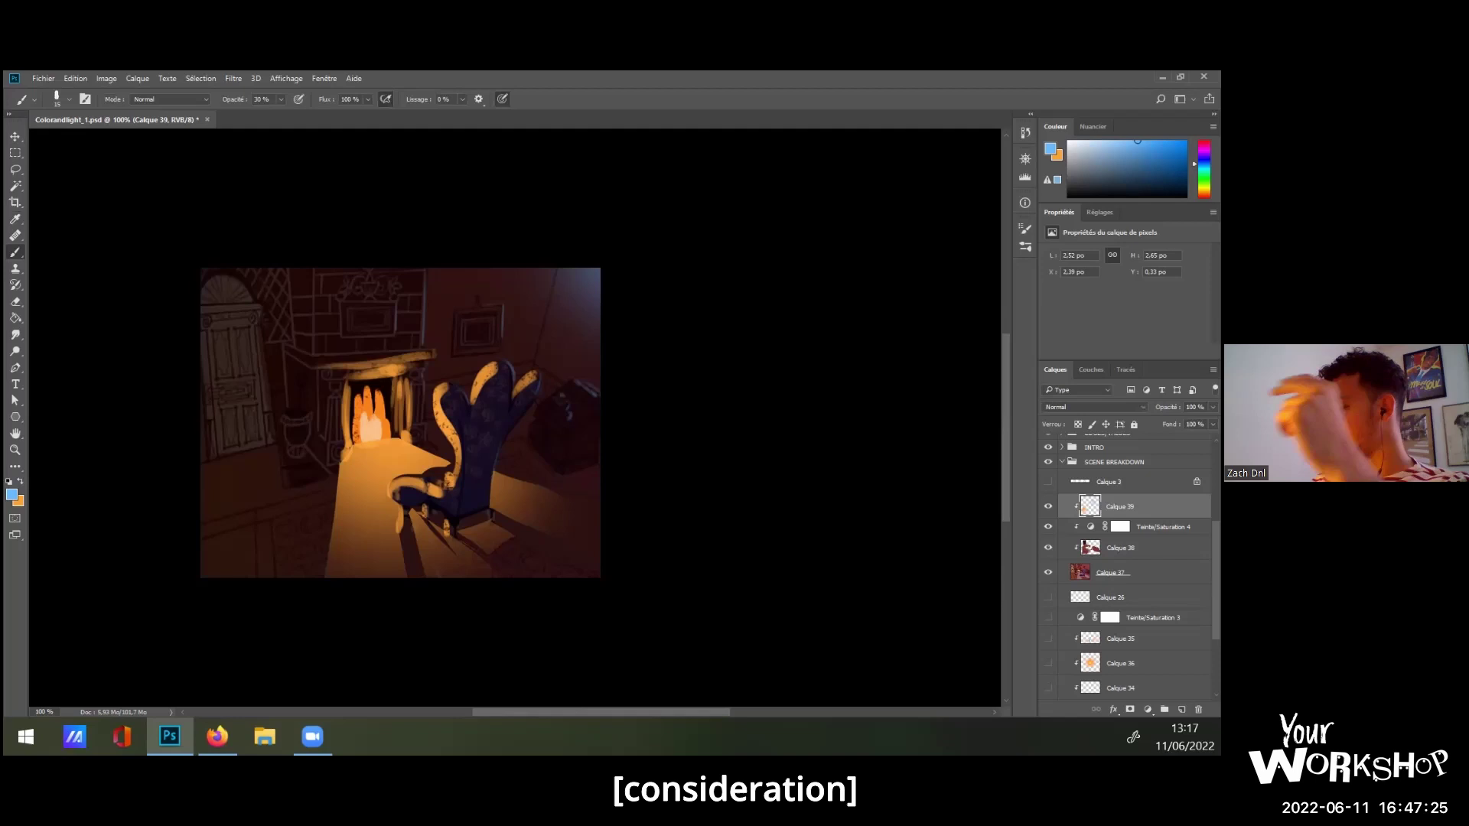
scroll(1071, 451, up, 2)
key(ctrl+shift+n)
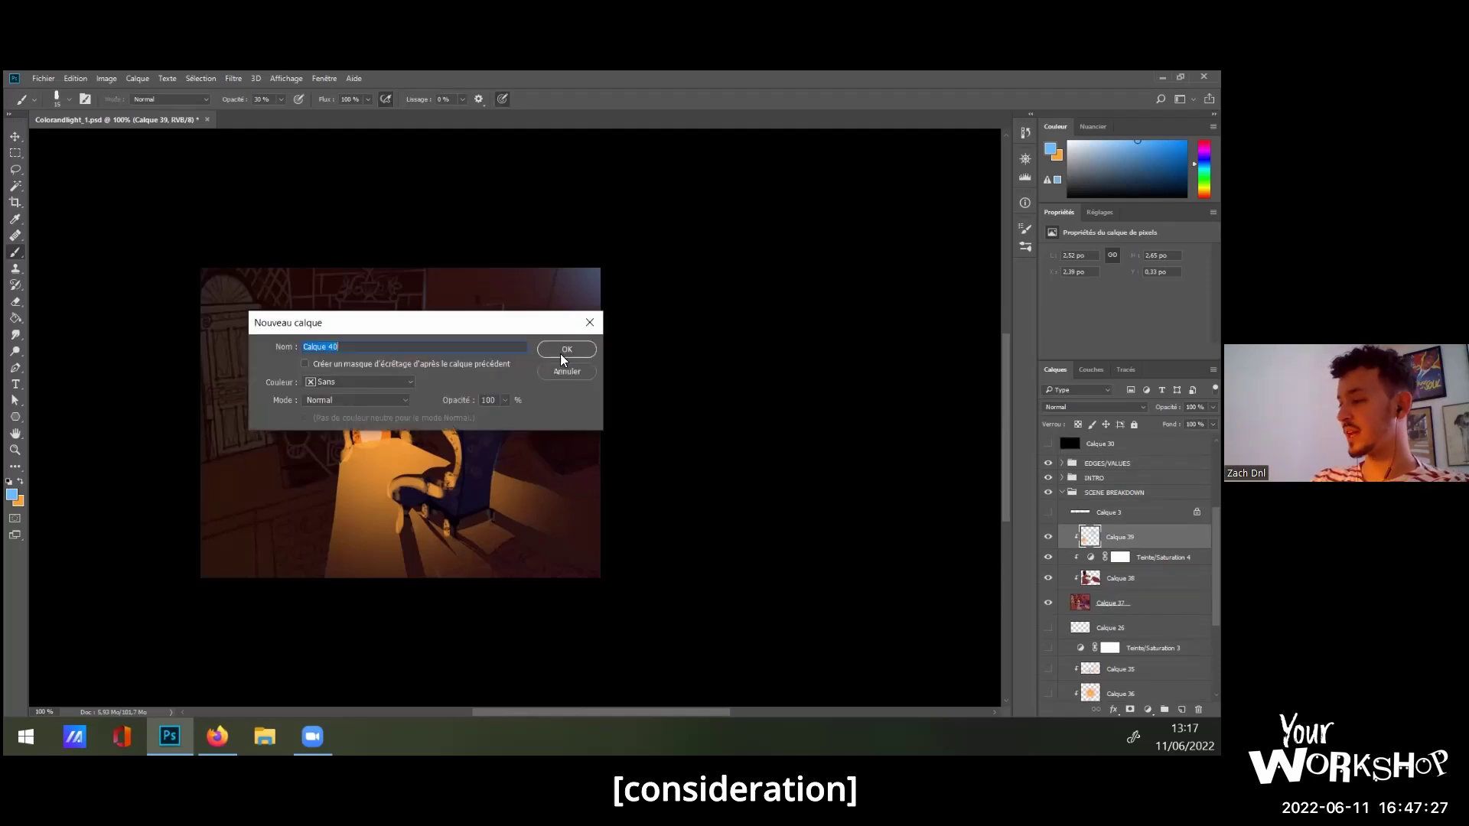
click(561, 355)
key(x)
click(13, 494)
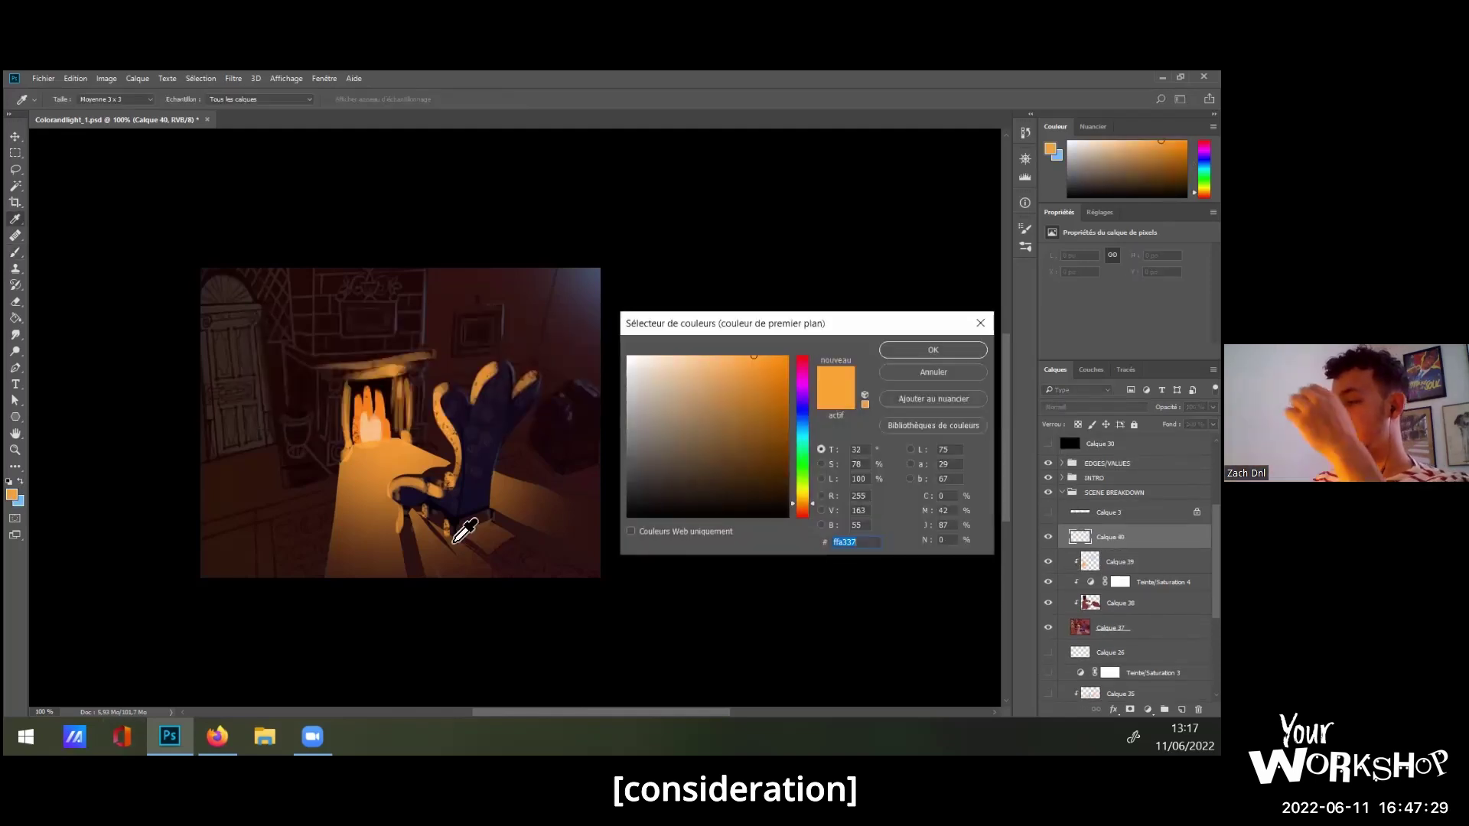
text(000000)
click(933, 350)
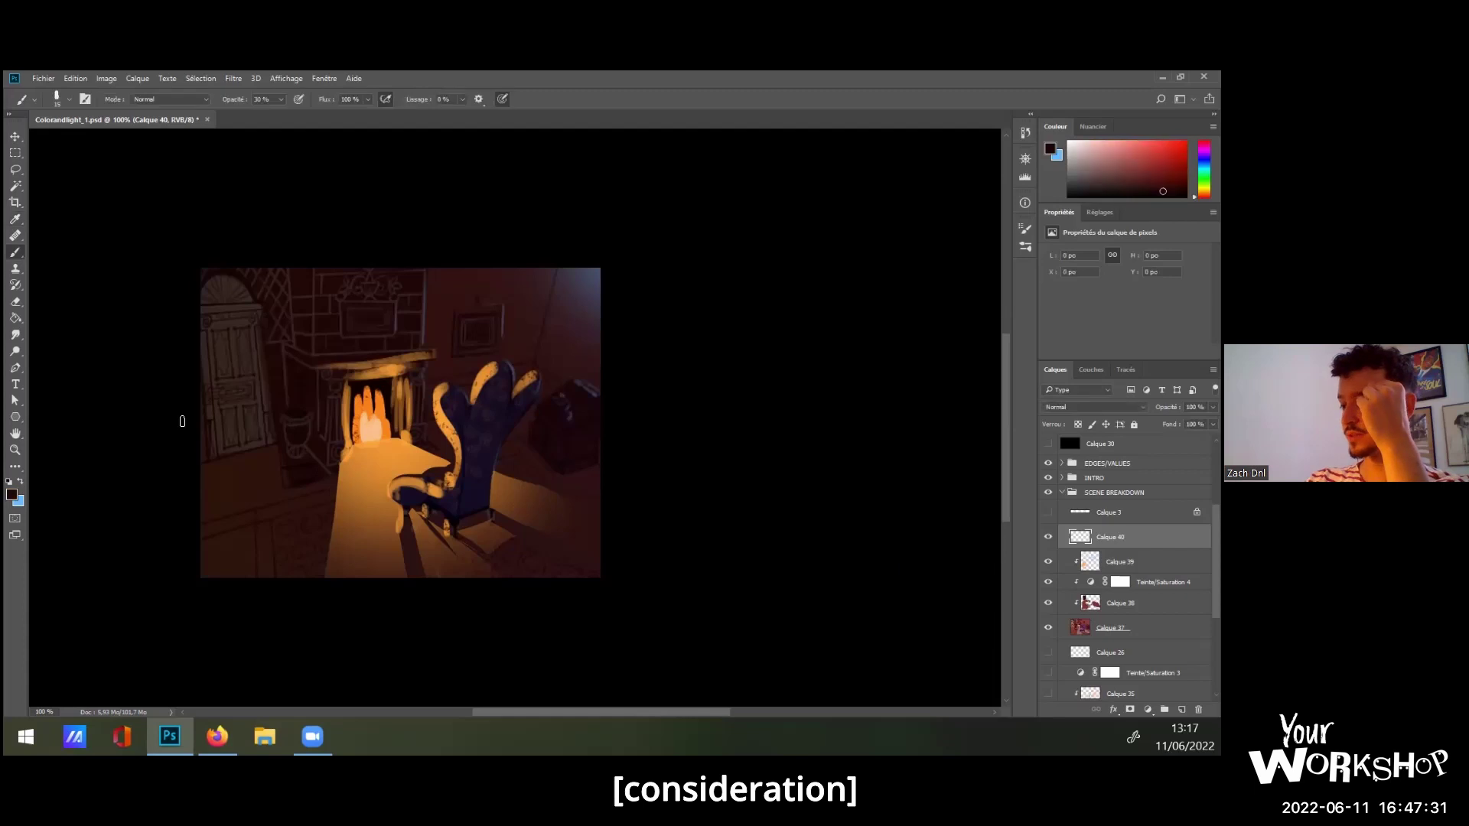
click(11, 495)
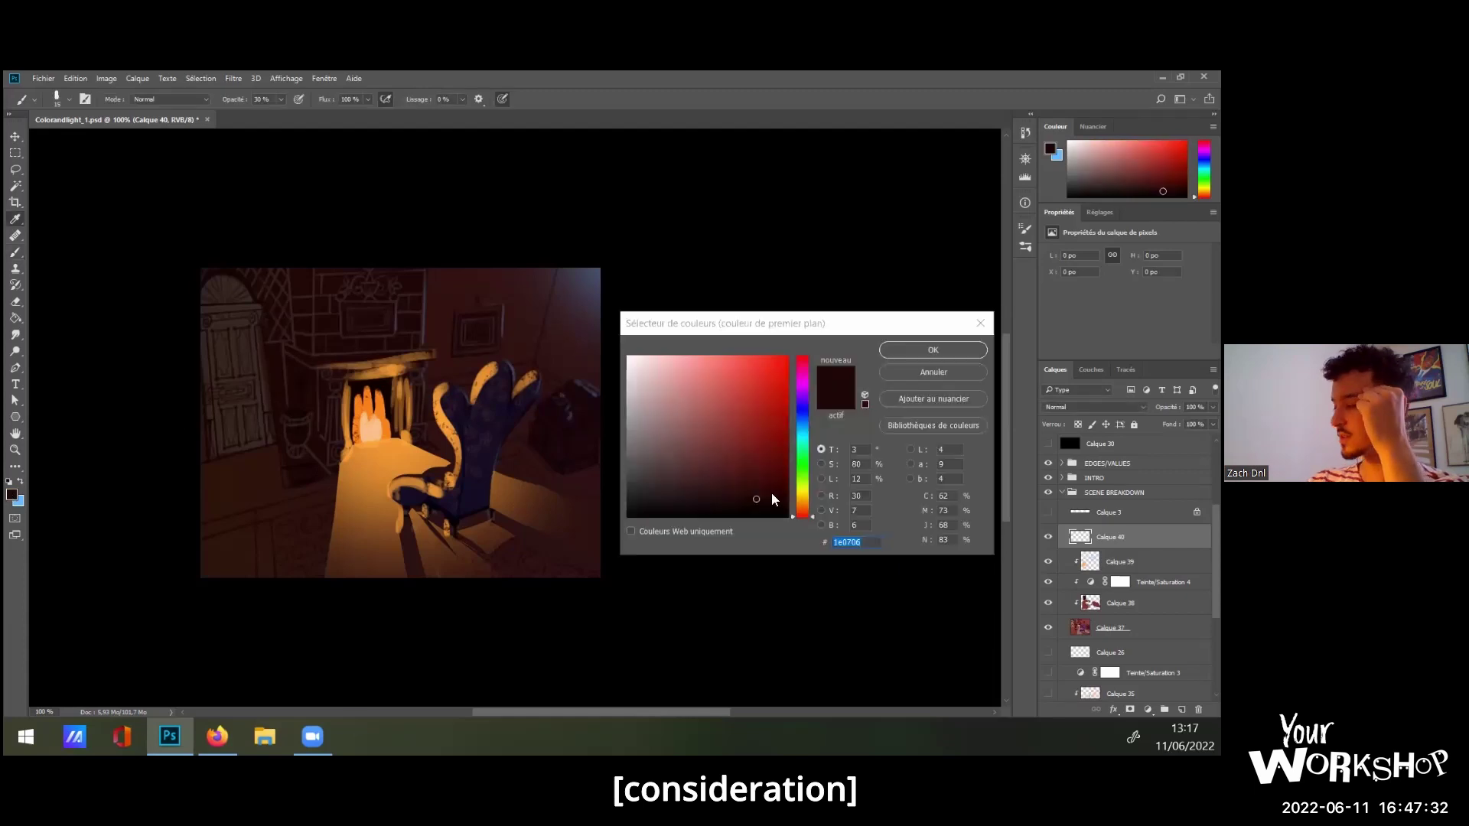
click(933, 350)
Paint a tall, solid dark silhouette of a standing character between the fireplace and the armchair at 100% brush opacity.
mouse_move(398, 390)
mouse_down()
mouse_move(397, 458)
mouse_move(398, 438)
mouse_up()
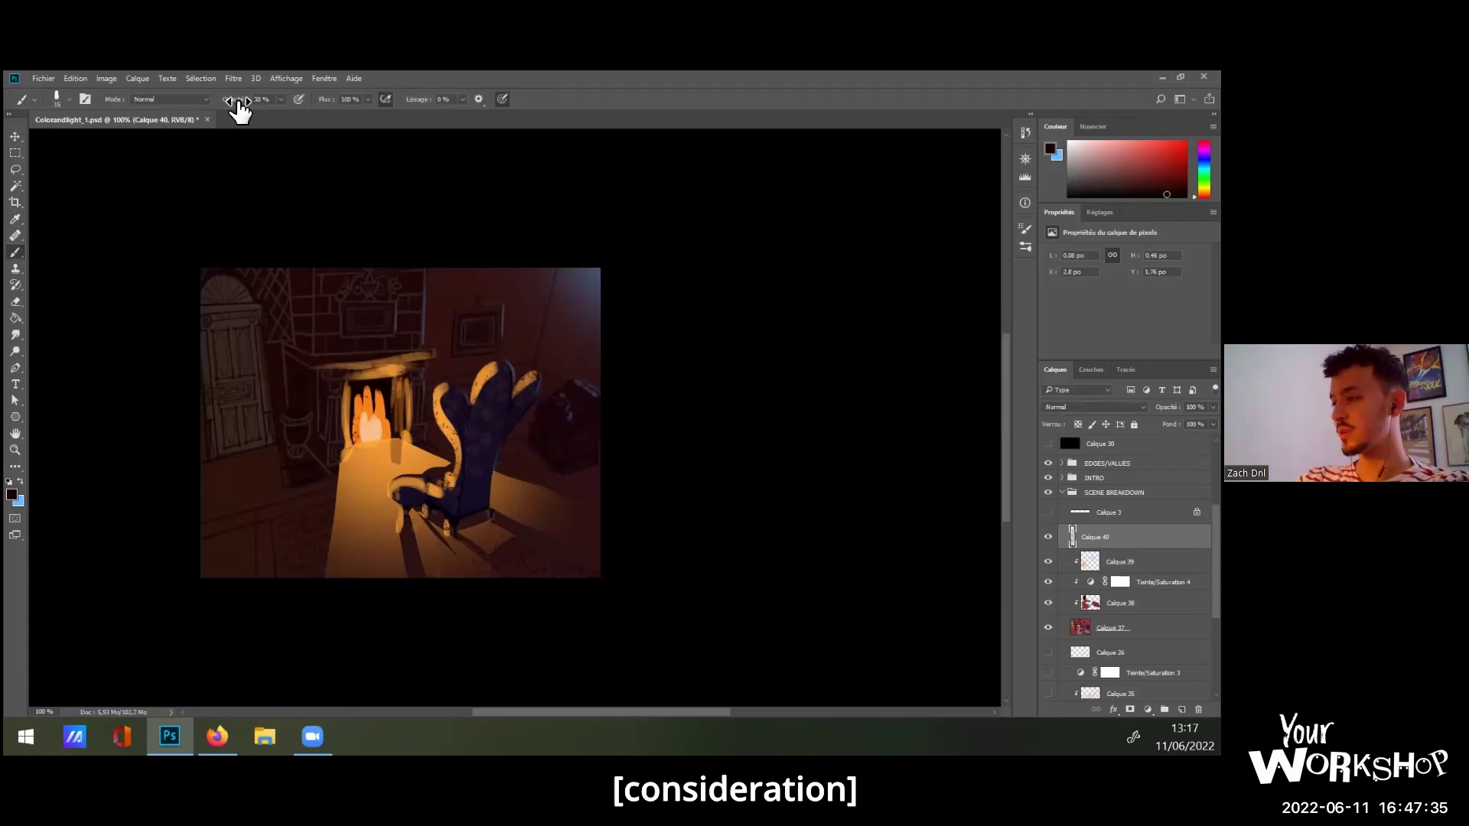
drag(226, 107, 328, 92)
click(69, 101)
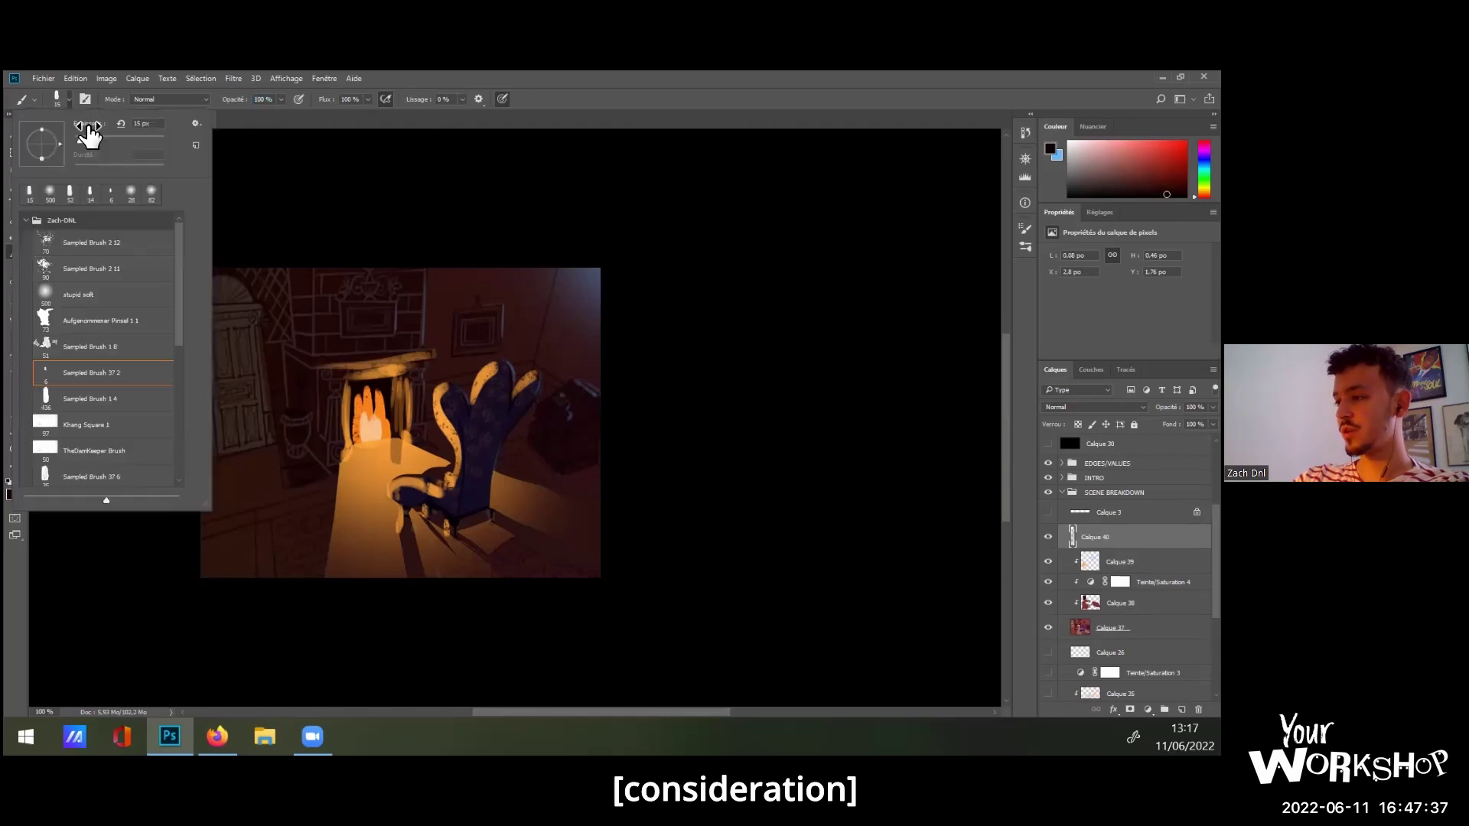
click(81, 135)
click(75, 83)
drag(398, 457, 409, 346)
Set the foreground colour to the warm light orange ffb745 for the firelight on the character.
click(11, 494)
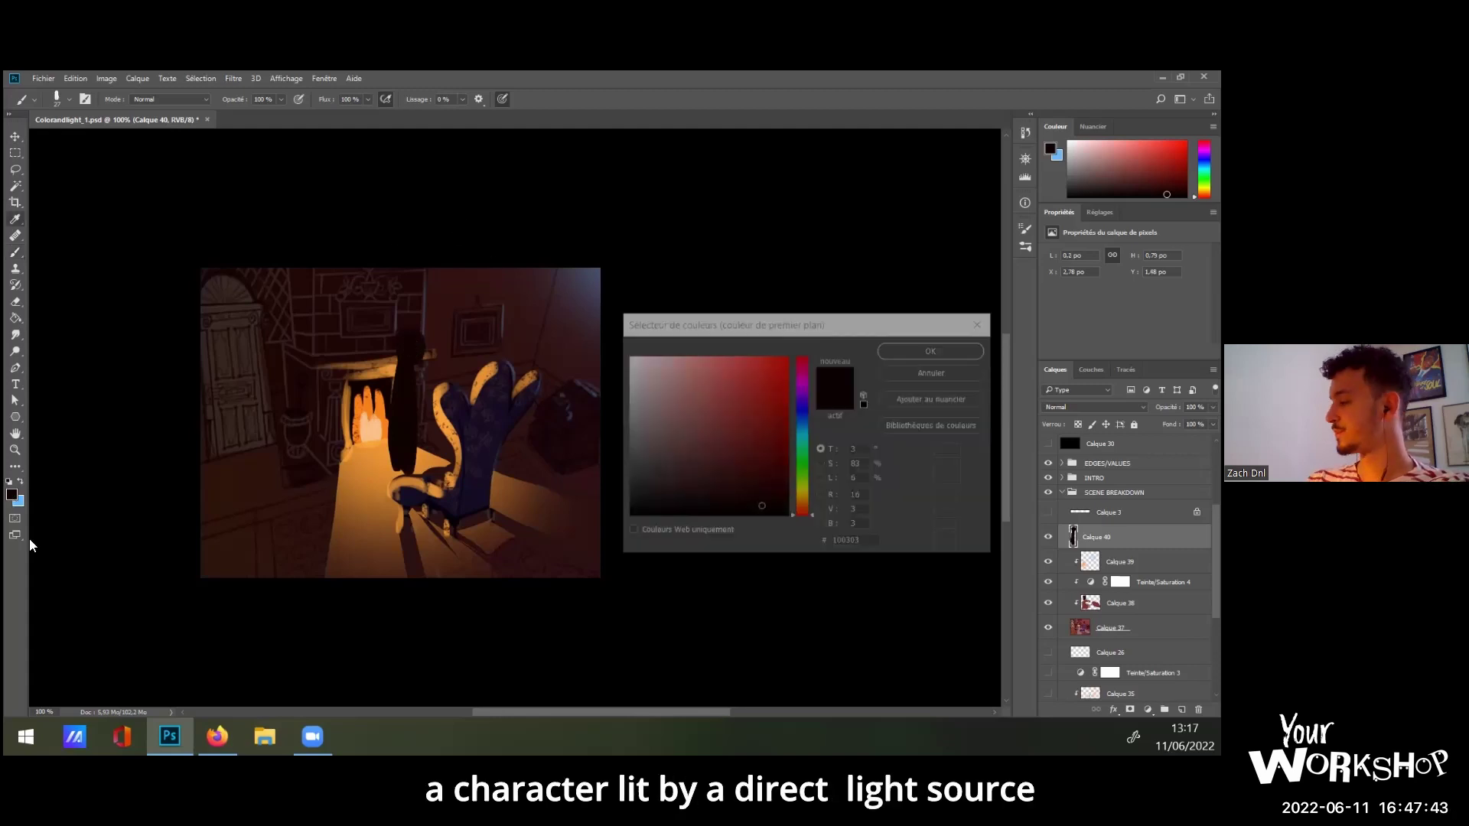
text(f7a82b)
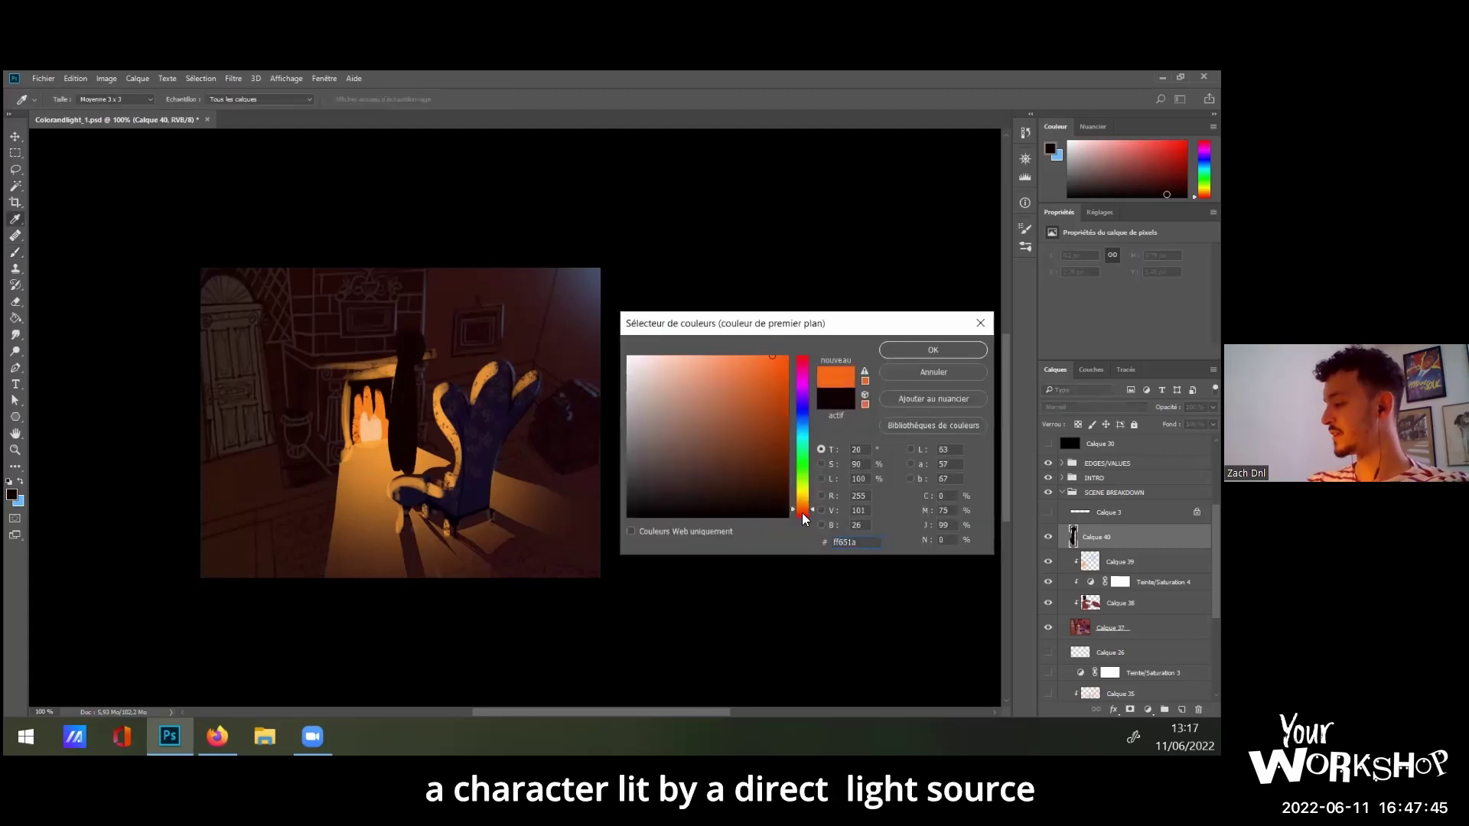
click(907, 351)
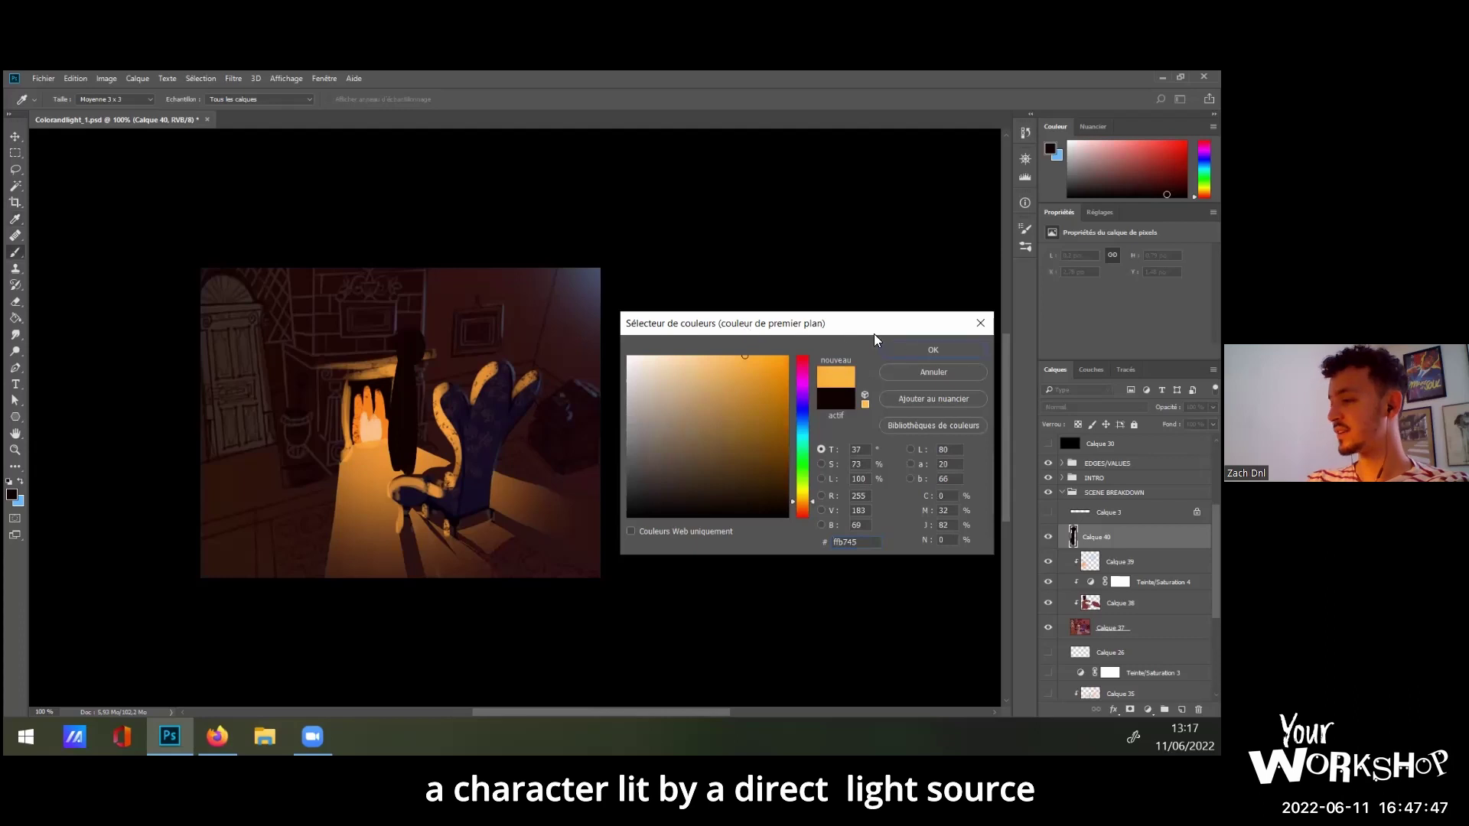
click(69, 98)
key(Return)
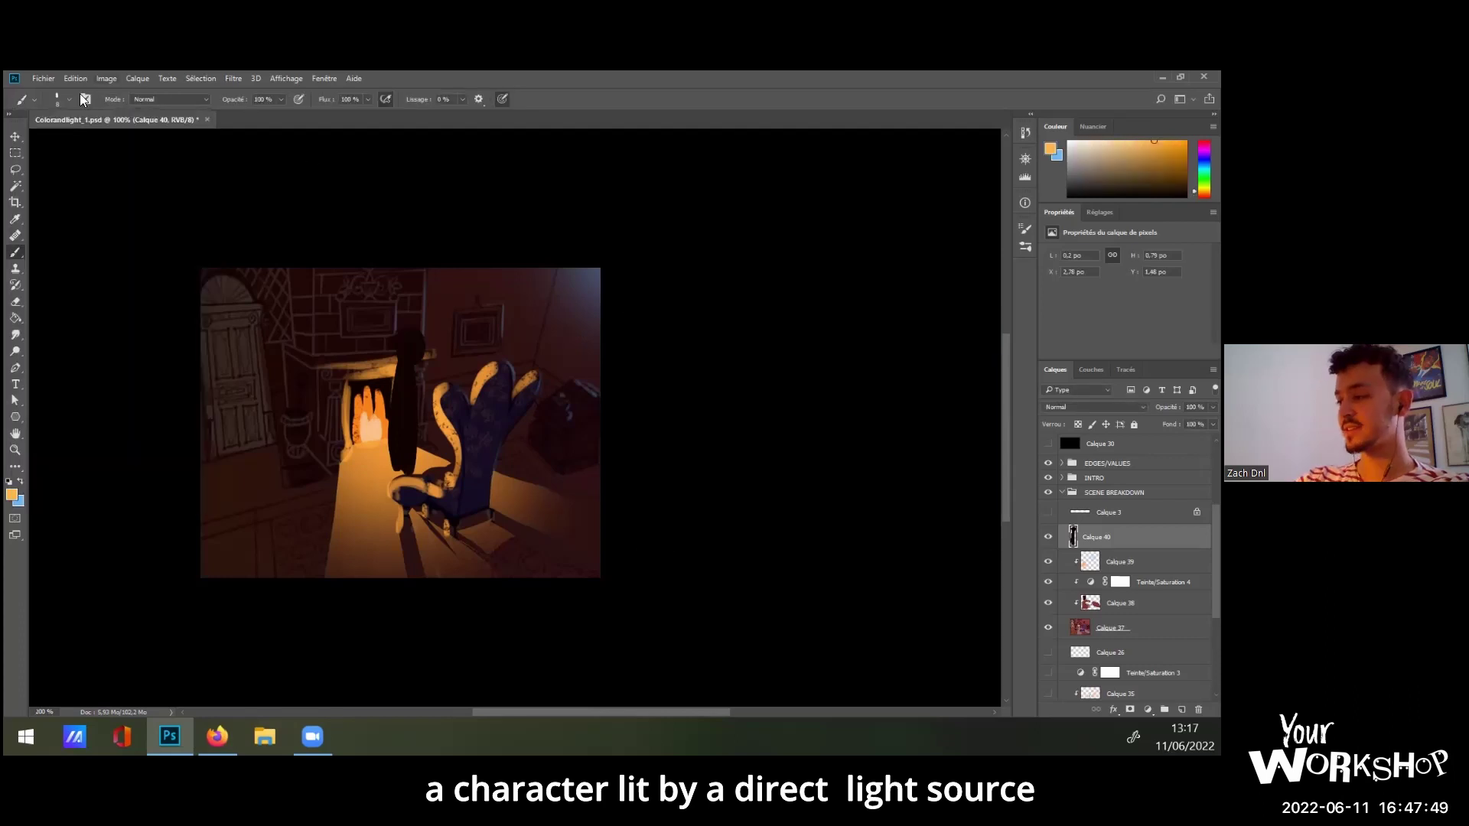
Paint a thin orange highlight along the fire-facing side of the silhouetted character's face.
key(ctrl+plus)
key(ctrl+plus)
key(space)
drag(578, 449, 878, 549)
drag(434, 289, 462, 321)
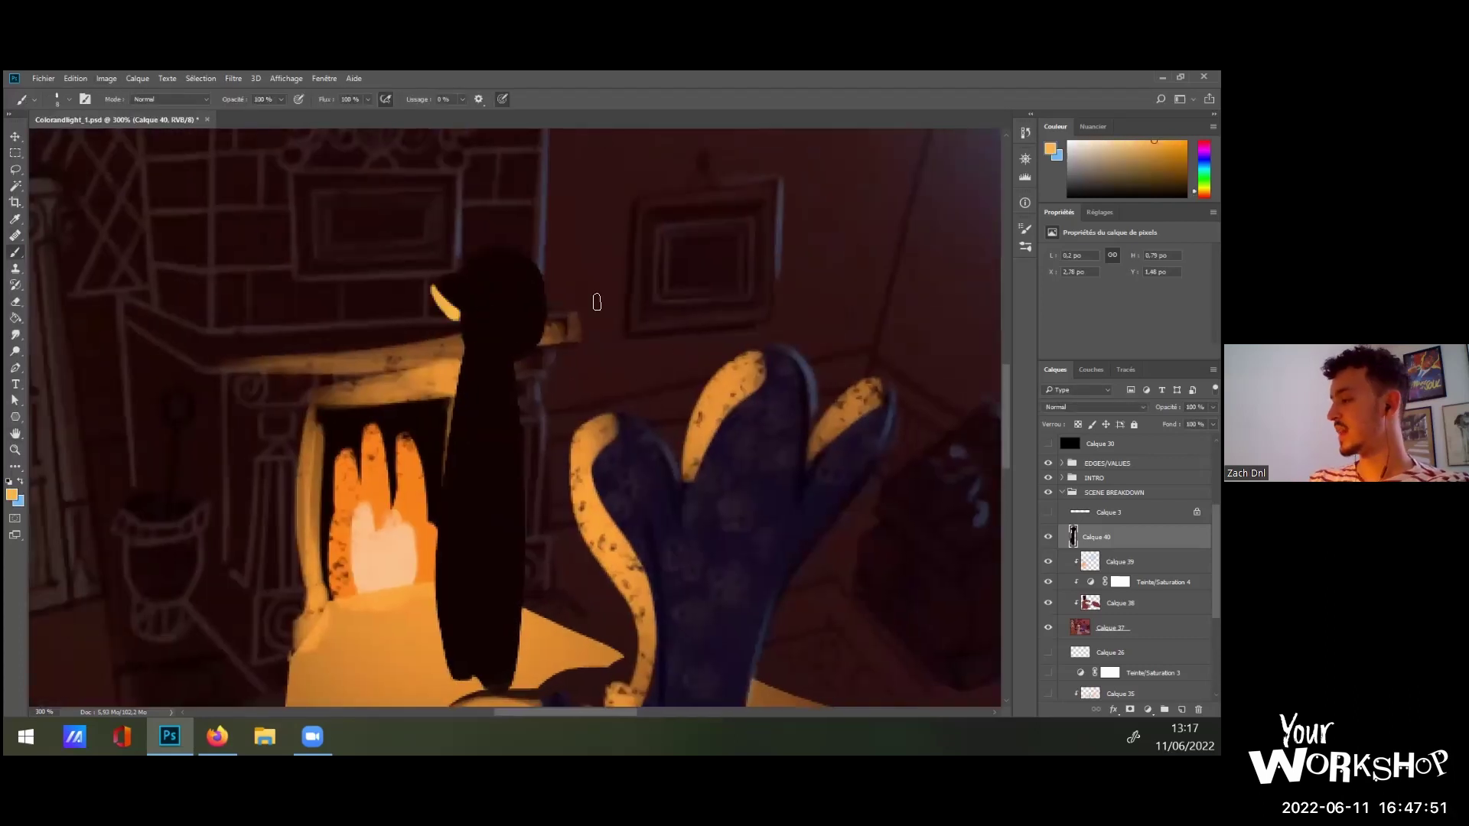
Add a Hue/Saturation adjustment layer above the character layer and set its saturation to -85.
key(ctrl+minus)
click(1099, 212)
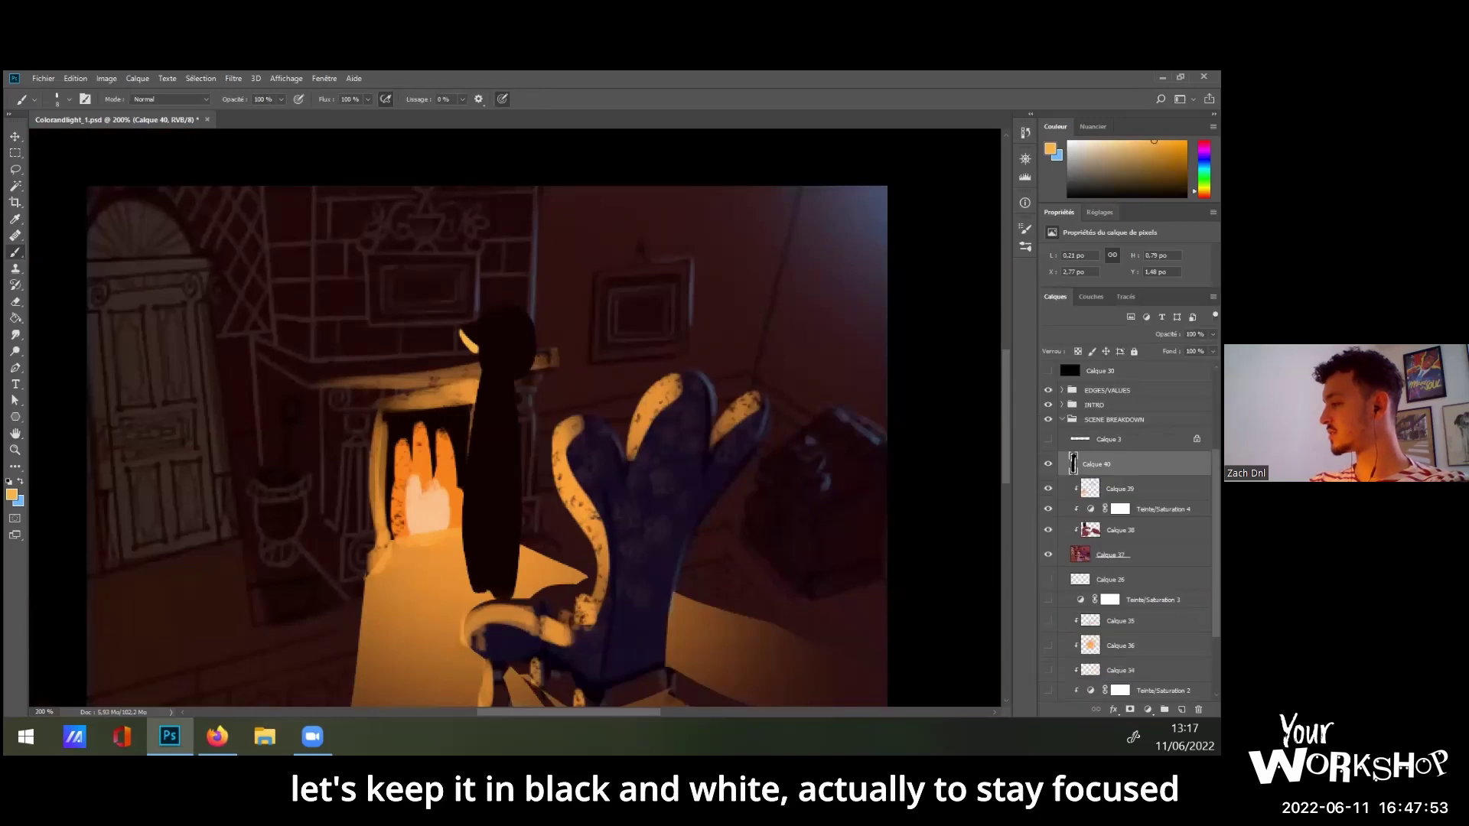
click(1065, 258)
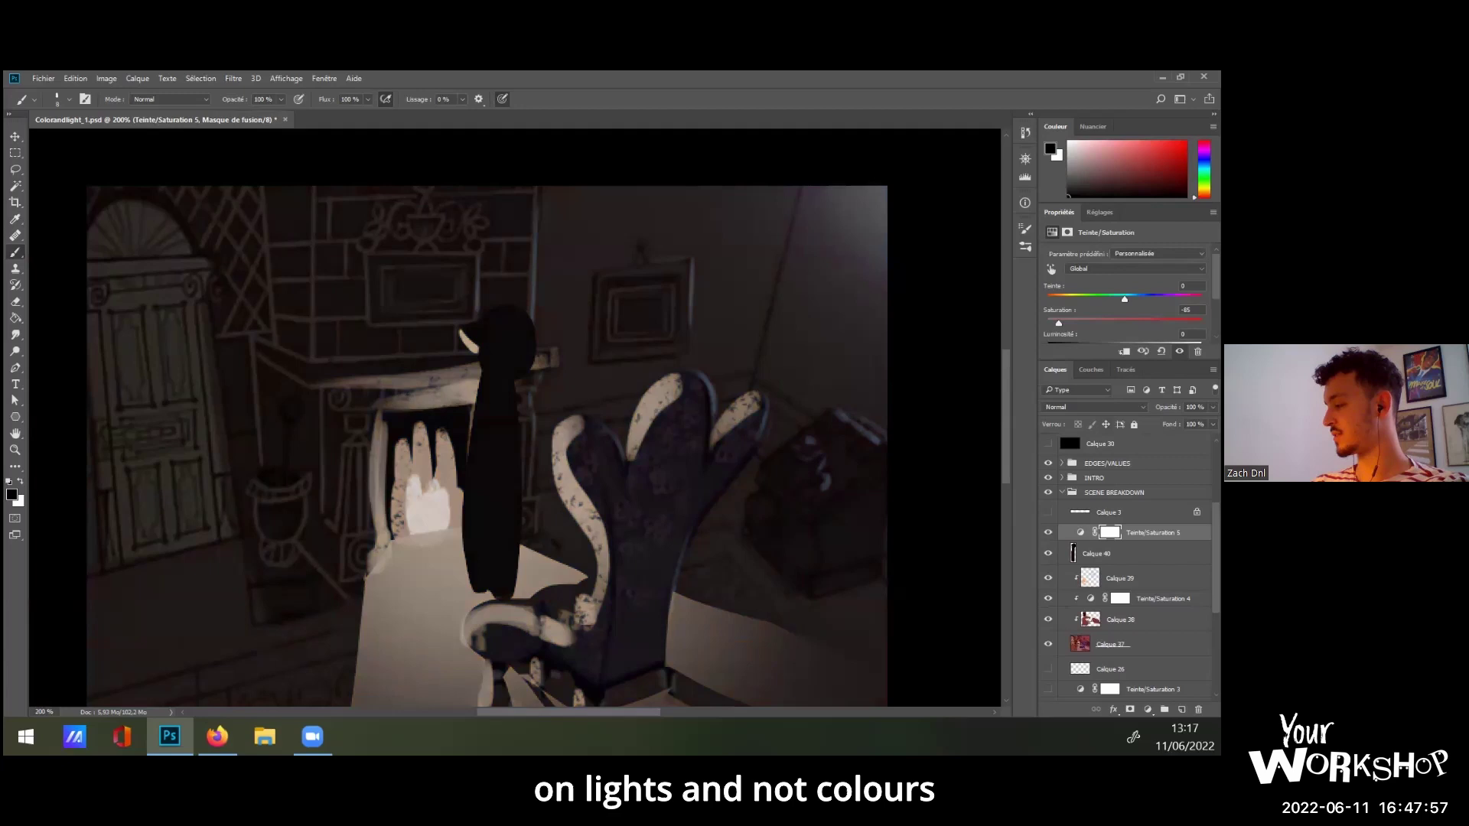
On the character layer, paint a bright firelight rim down both sides of the silhouette's head and body, thicker on the side facing the fire.
click(1096, 553)
drag(536, 525, 482, 468)
mouse_move(421, 294)
mouse_down()
mouse_move(419, 543)
mouse_move(430, 301)
mouse_move(469, 326)
mouse_move(475, 488)
mouse_up()
key(ctrl+0)
key(ctrl+plus)
key(ctrl+plus)
key(ctrl+plus)
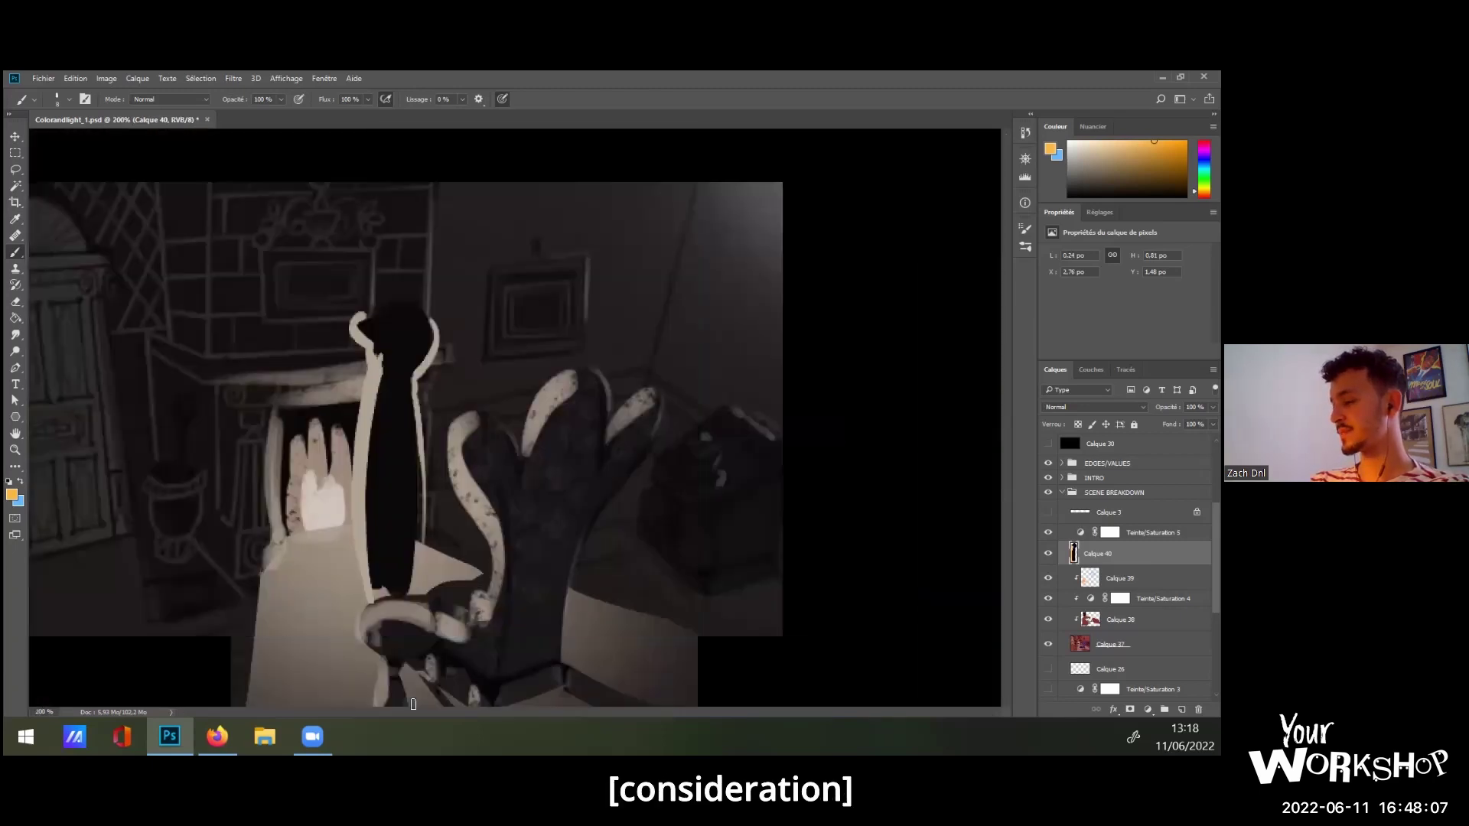
Sketch strokes from the character towards the wall above the fireplace and around that wall to mark the bounce light, and undo them.
drag(426, 367, 521, 381)
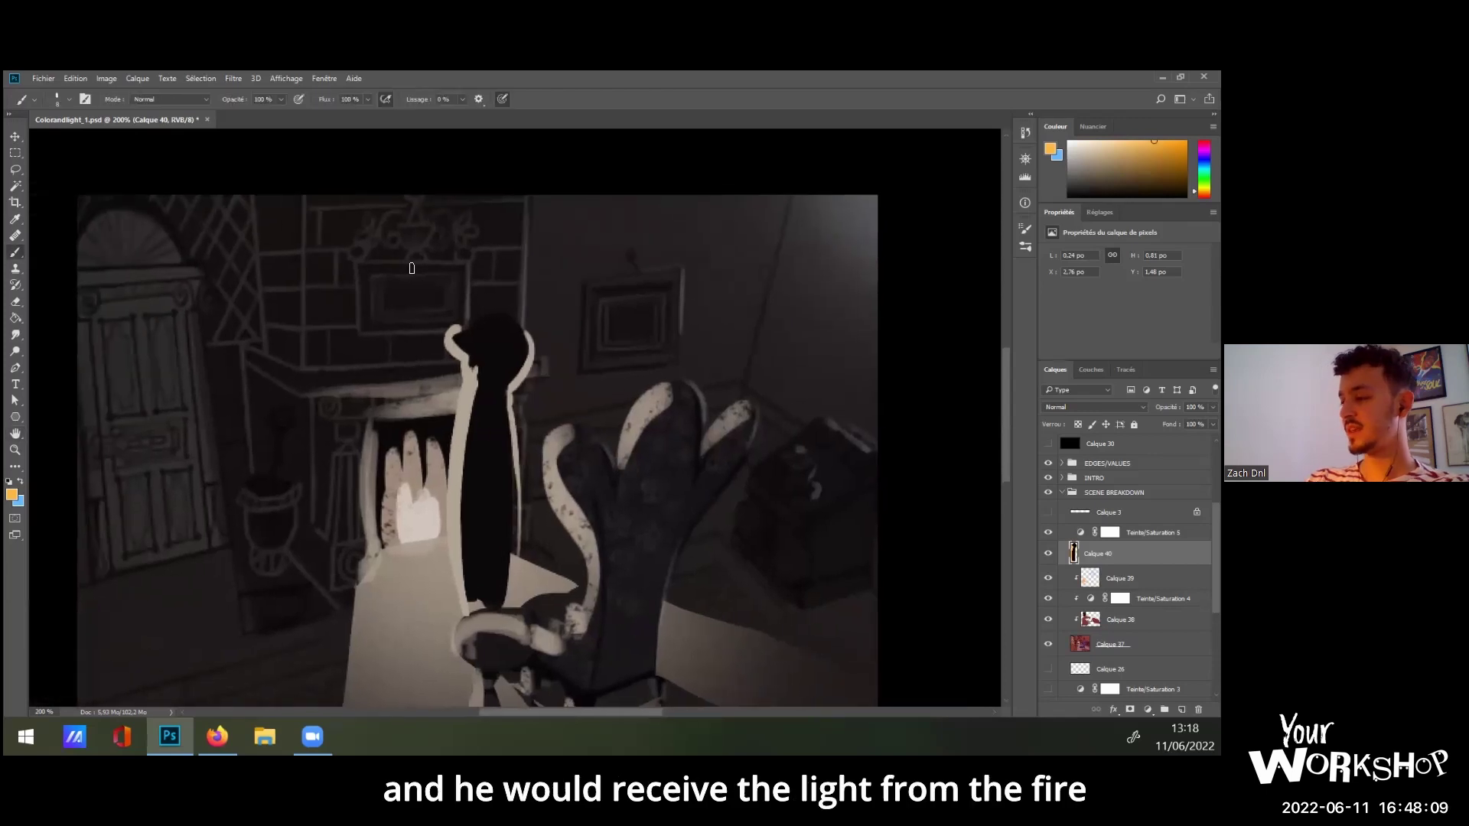
mouse_move(407, 463)
mouse_down()
mouse_move(451, 416)
mouse_move(429, 427)
mouse_up()
key(ctrl+z)
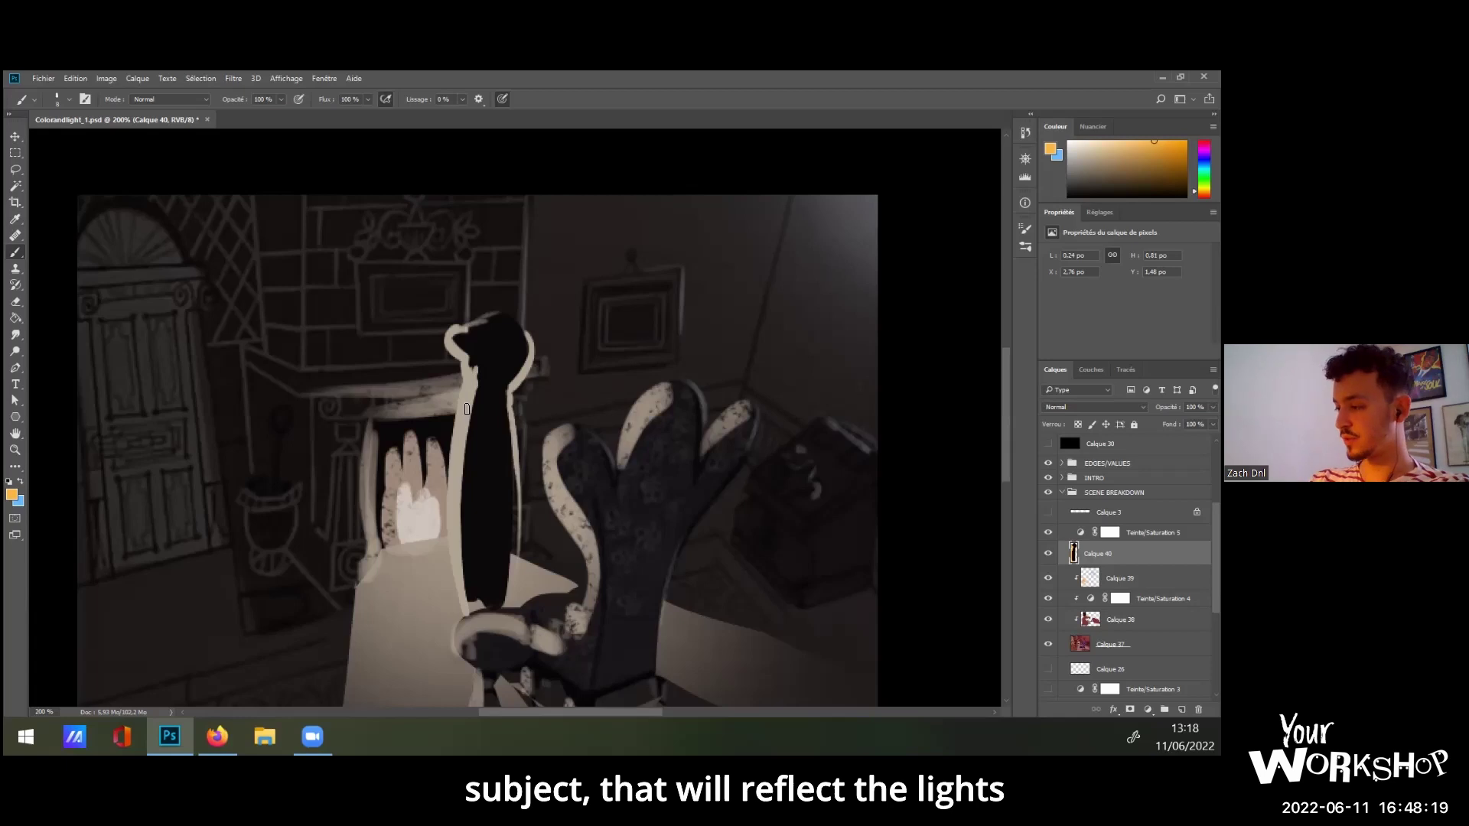
right_click(469, 407)
drag(458, 398, 423, 339)
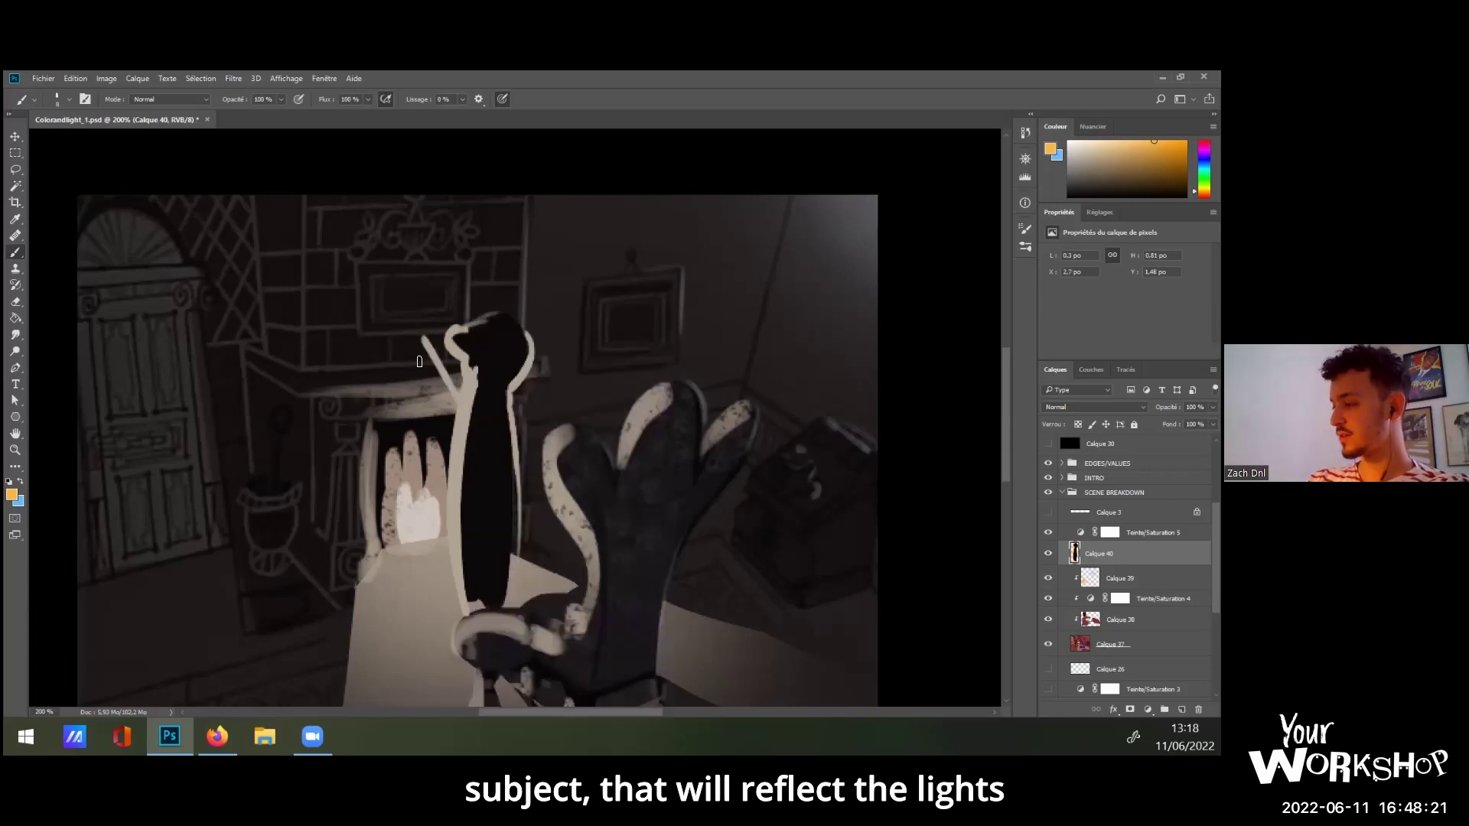
mouse_move(310, 357)
mouse_down()
mouse_move(323, 197)
mouse_move(517, 331)
mouse_up()
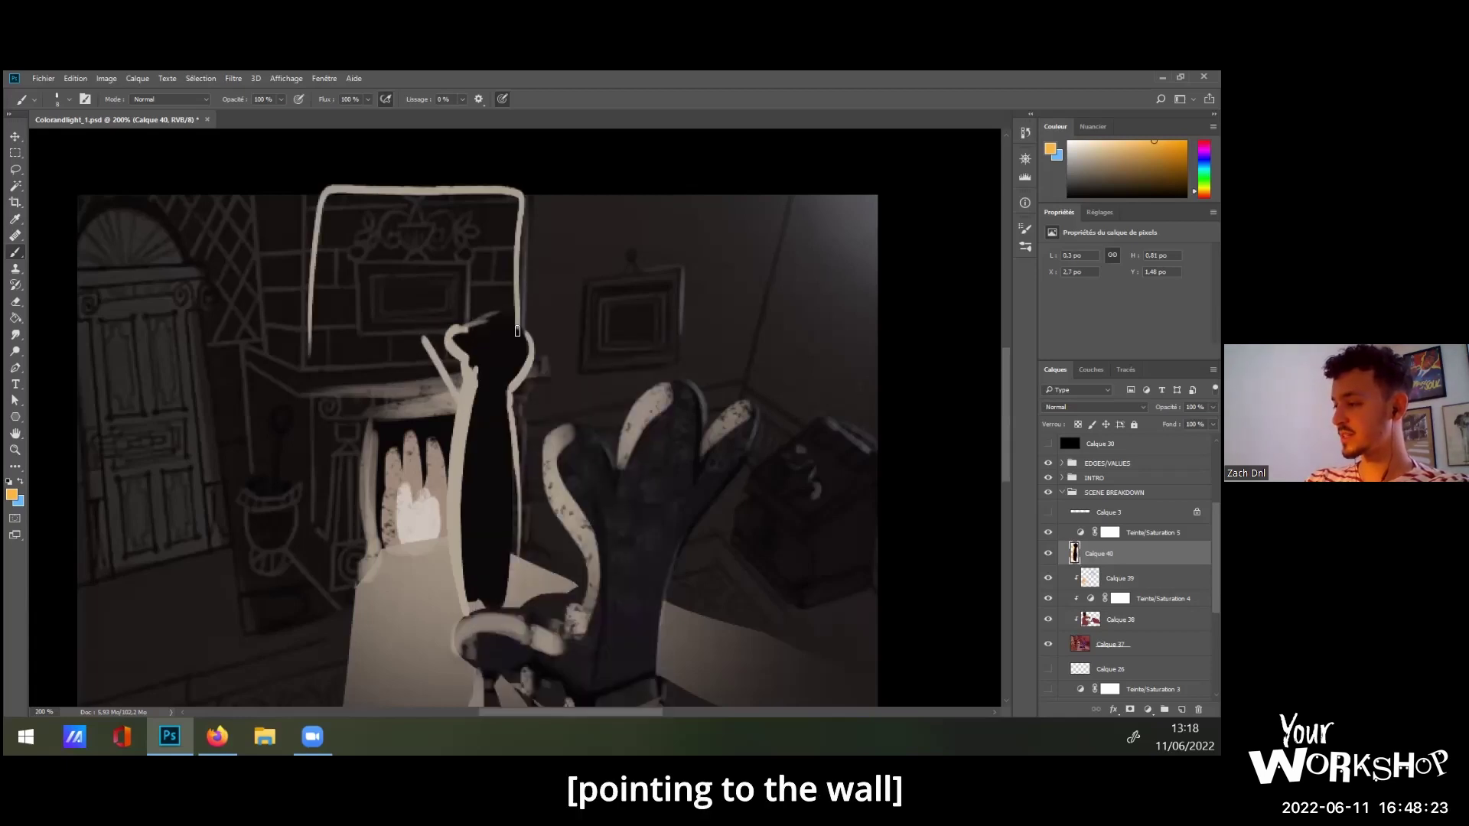
key(ctrl+z)
key(ctrl+z)
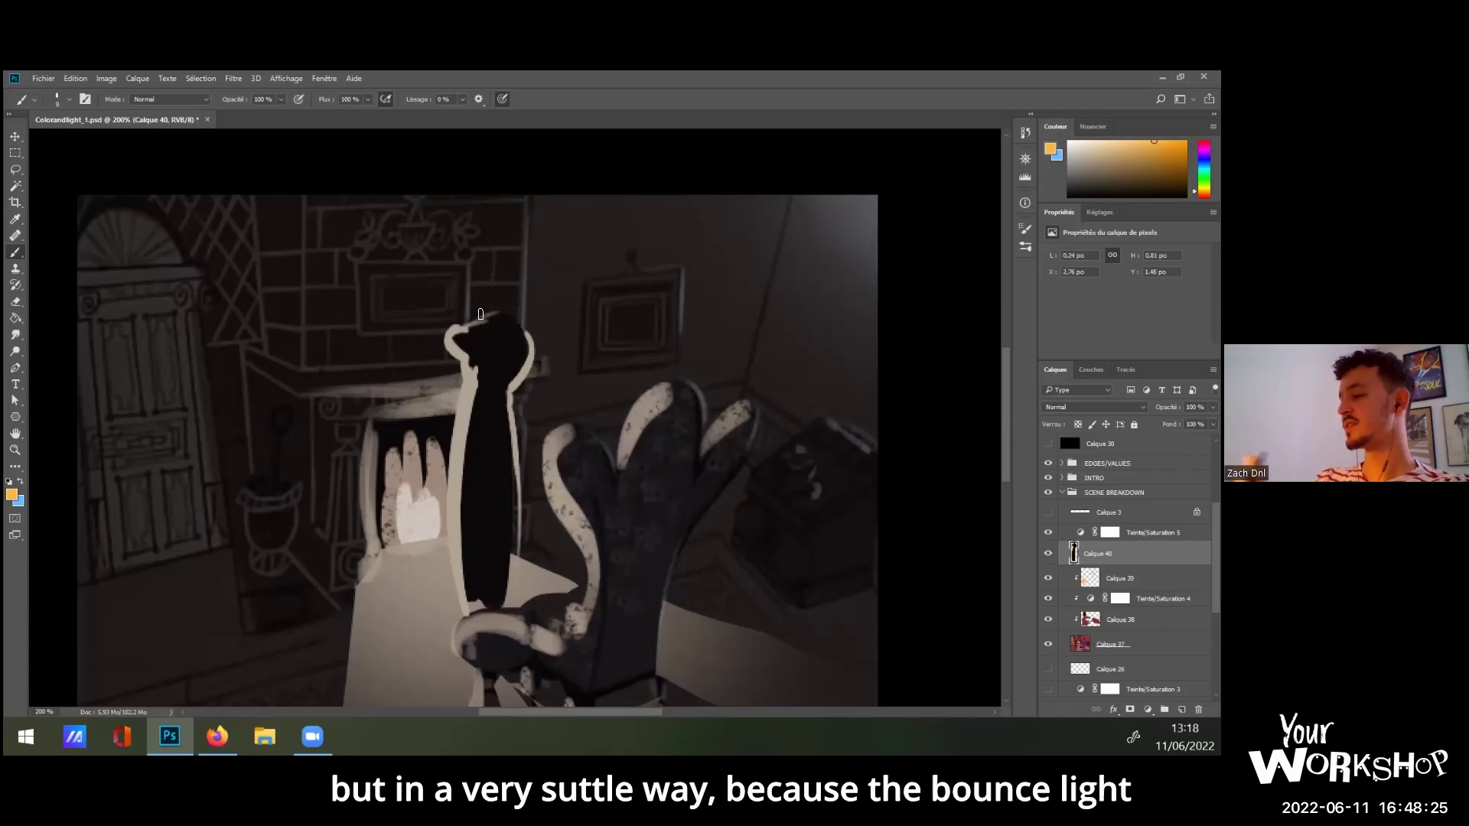
Select the brick wall area above the mantelpiece with the Lasso, following the edge of the character's head.
key(l)
mouse_move(459, 364)
mouse_down()
mouse_move(297, 375)
mouse_move(306, 195)
mouse_move(524, 189)
mouse_move(521, 325)
mouse_move(489, 313)
mouse_move(459, 361)
mouse_up()
key(b)
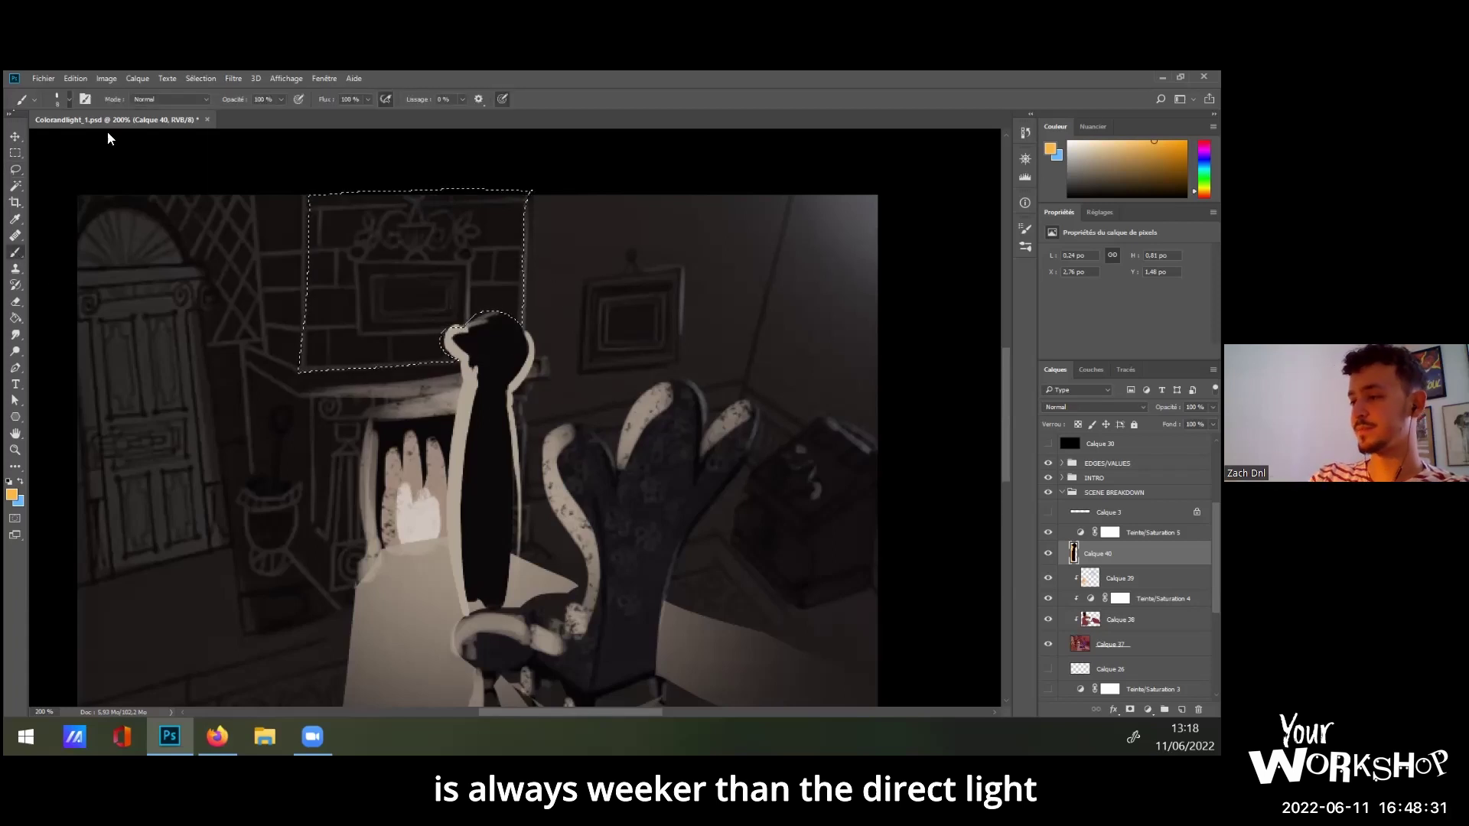
Paint a faint bounce-light glow inside the selected wall area with the large "stupid soft" brush at 24% opacity.
right_click(108, 138)
click(115, 296)
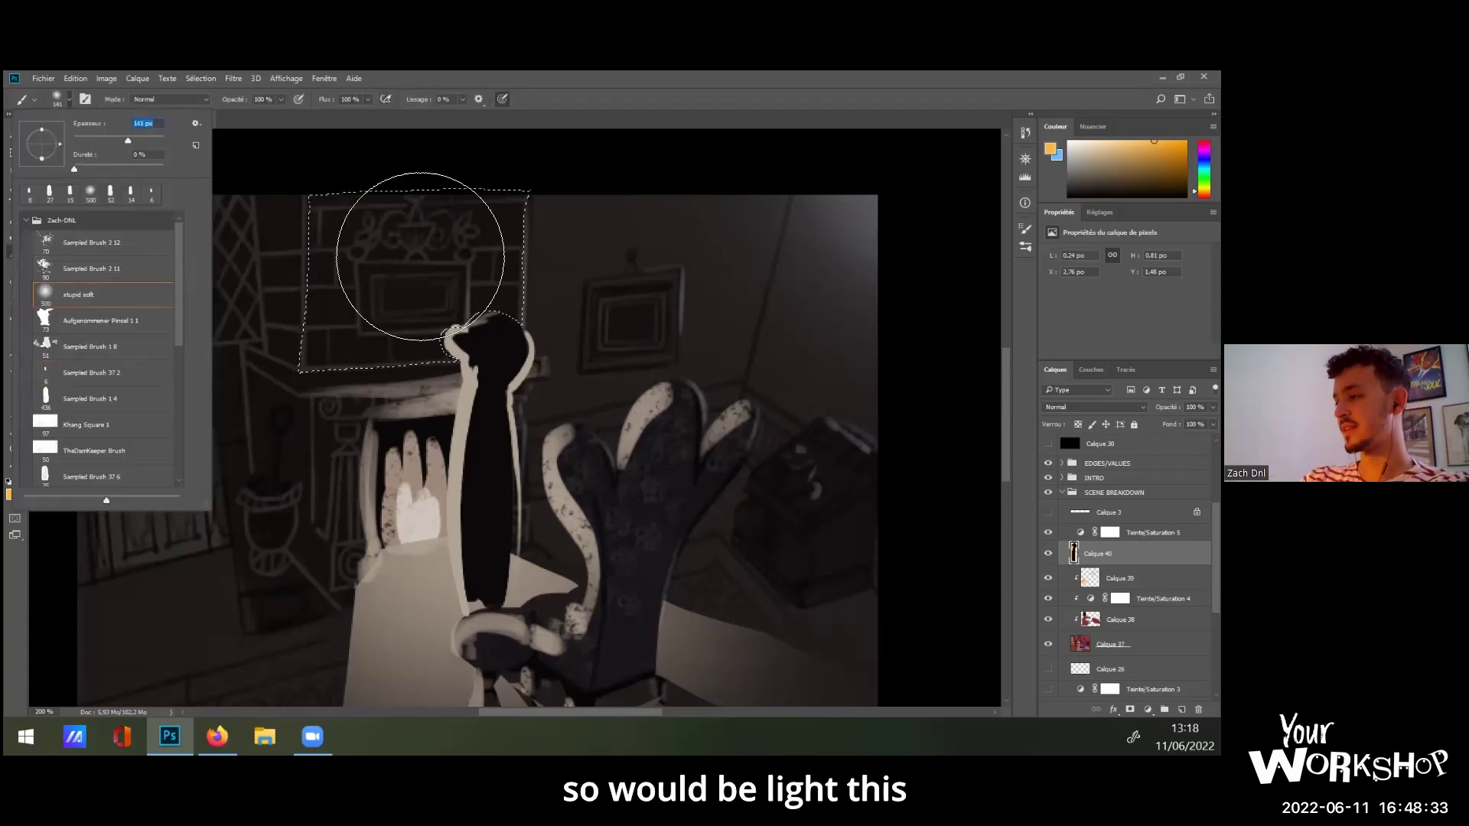
drag(232, 100, 184, 100)
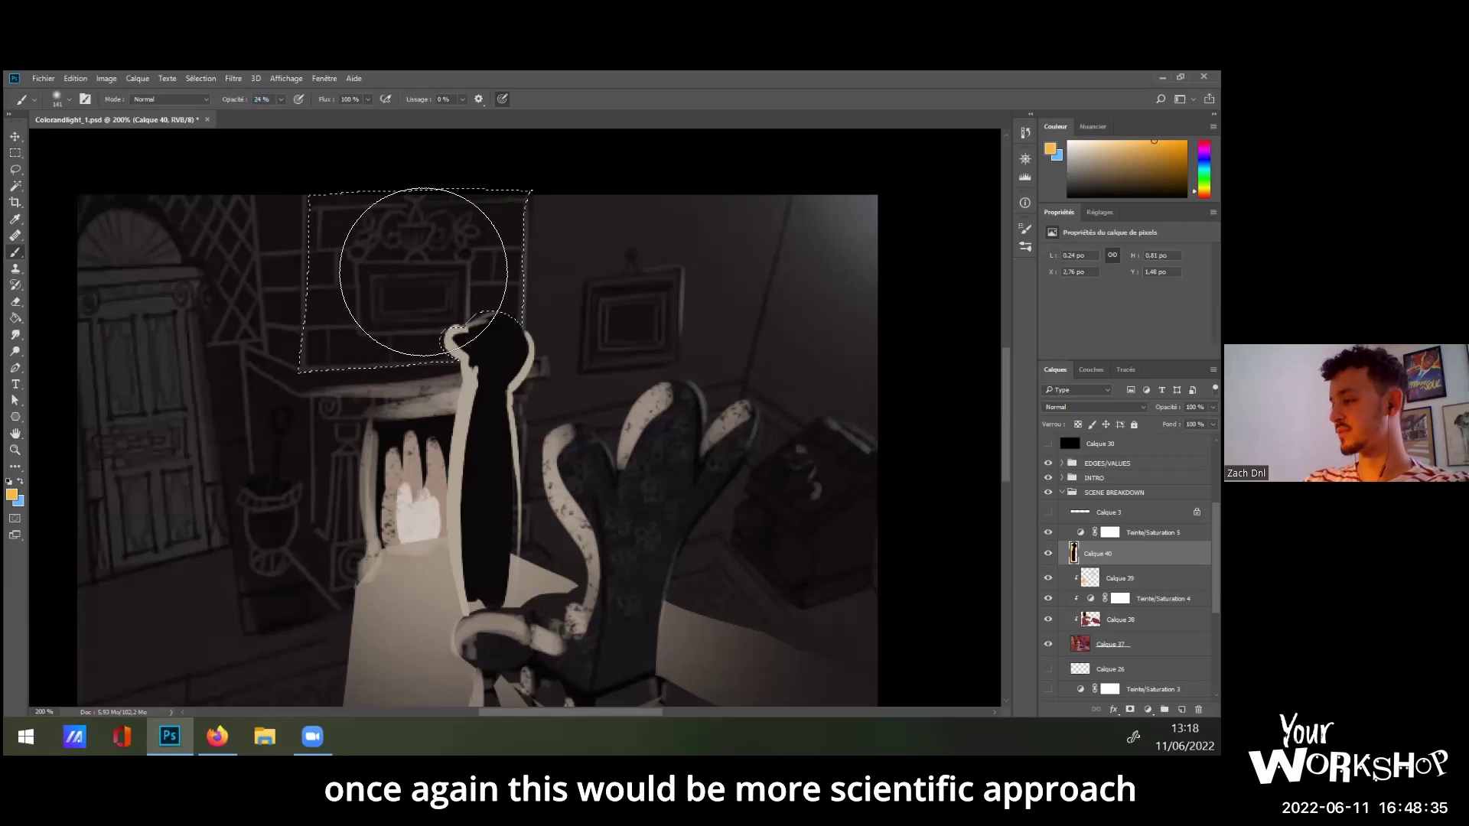
mouse_move(423, 271)
mouse_down()
mouse_move(410, 322)
mouse_move(460, 344)
mouse_move(459, 262)
mouse_up()
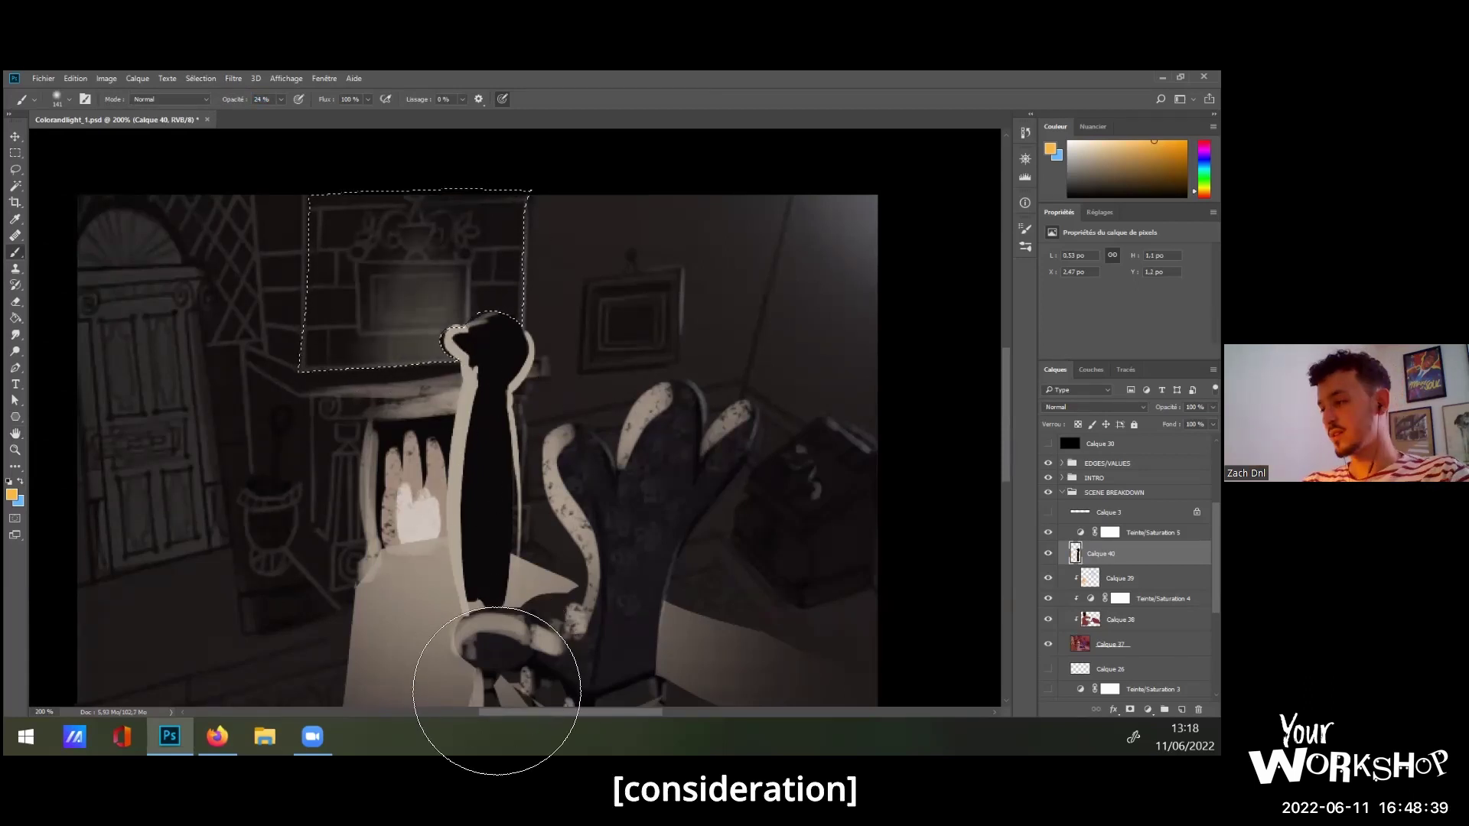
Deselect the wall area and hide the top Hue/Saturation layer to view the whole scene in colour.
key(ctrl+d)
key(ctrl+minus)
key(ctrl+minus)
key(ctrl+plus)
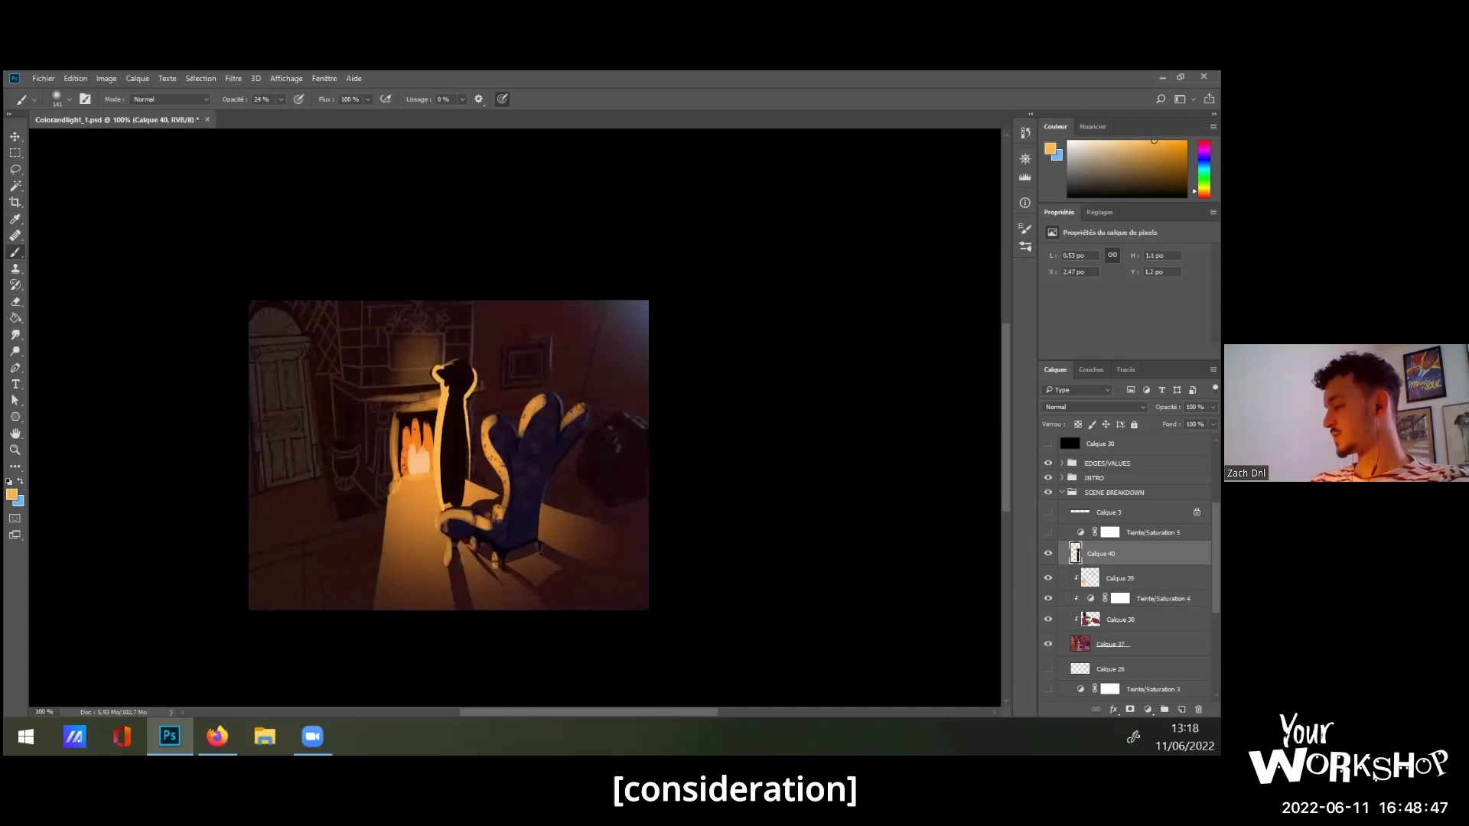
key(ctrl+z)
ctrl+click(1151, 621)
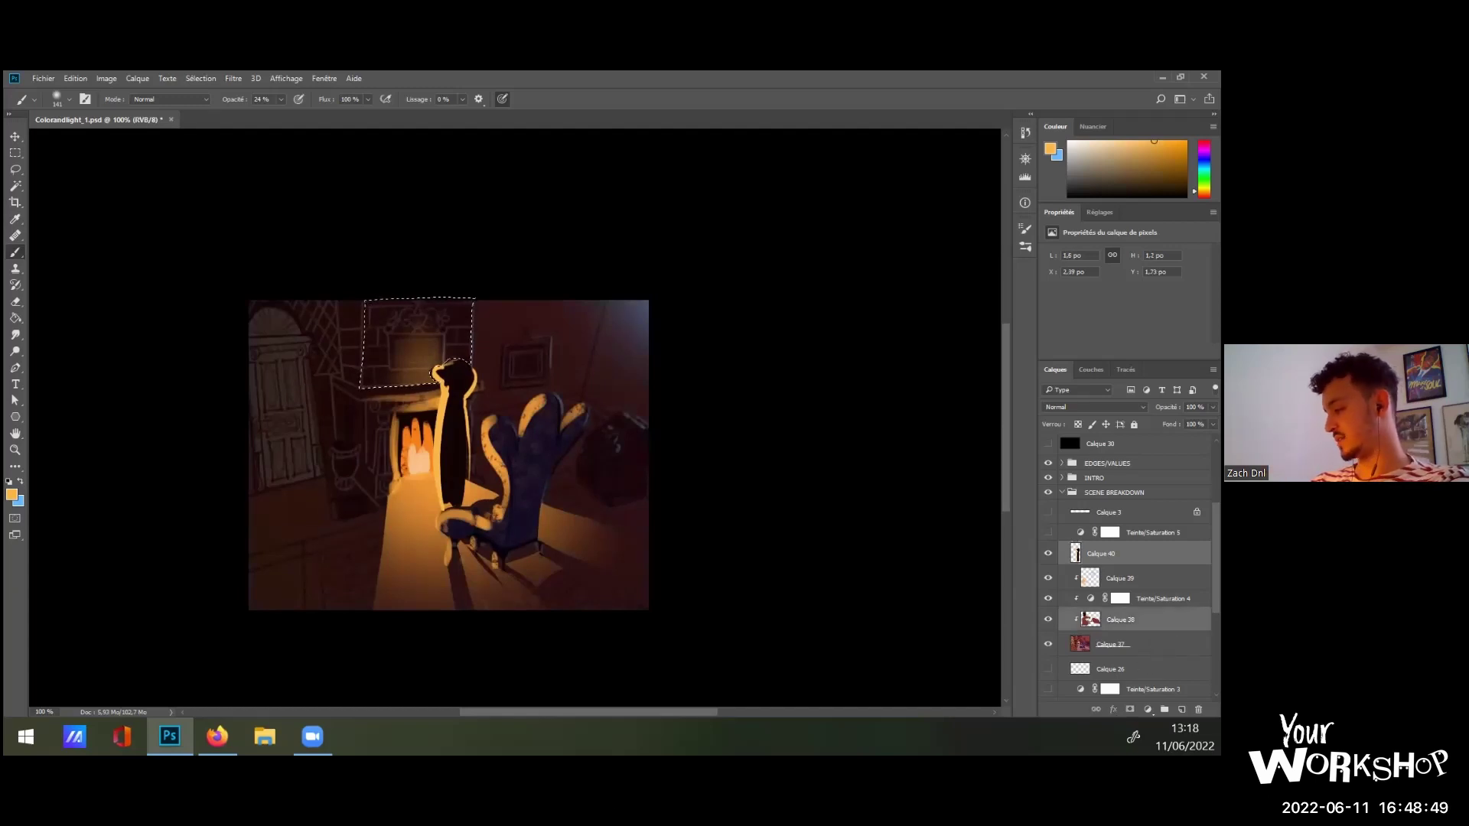
click(1132, 553)
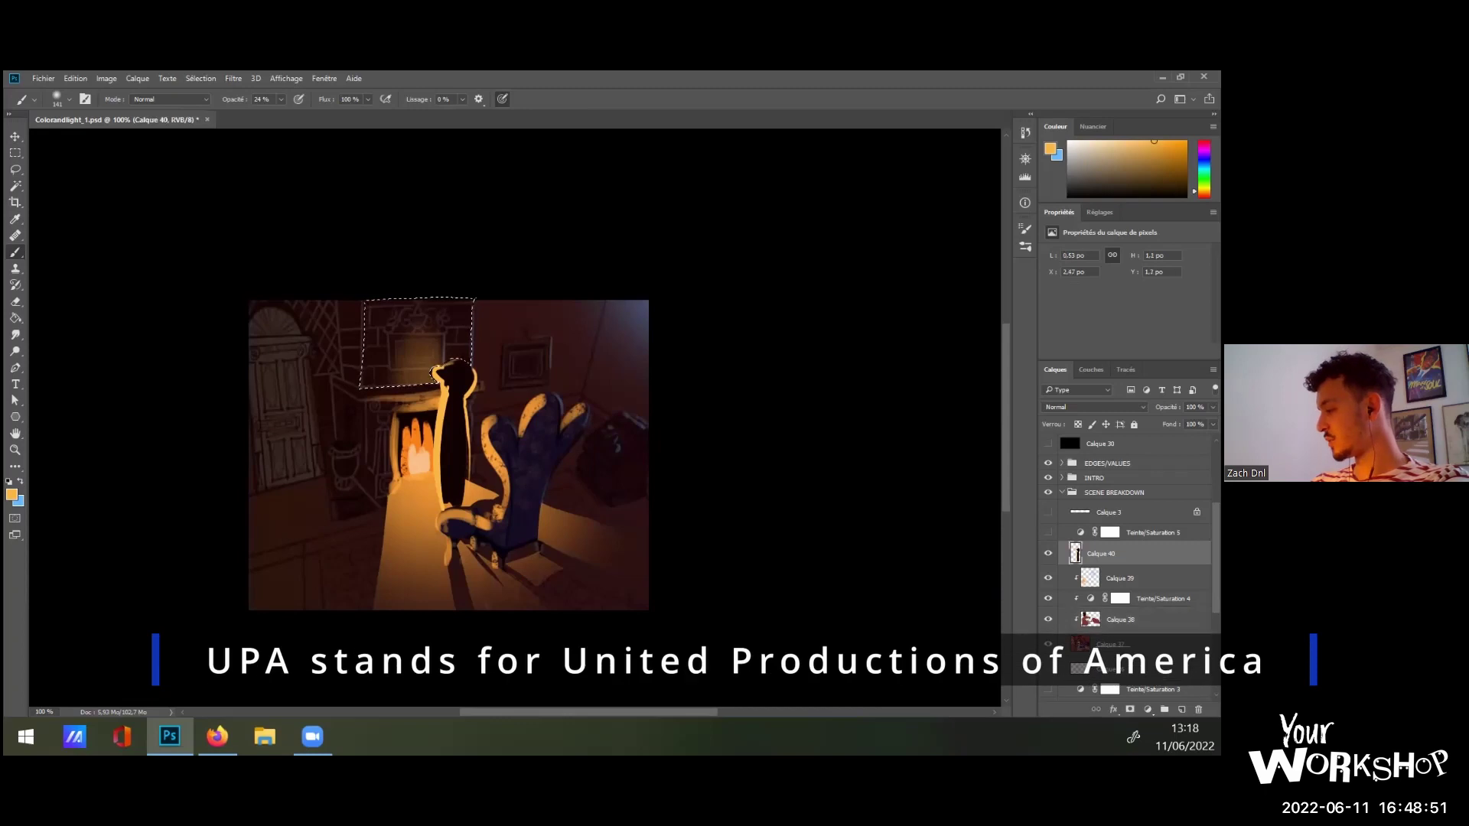
shift+click(1147, 622)
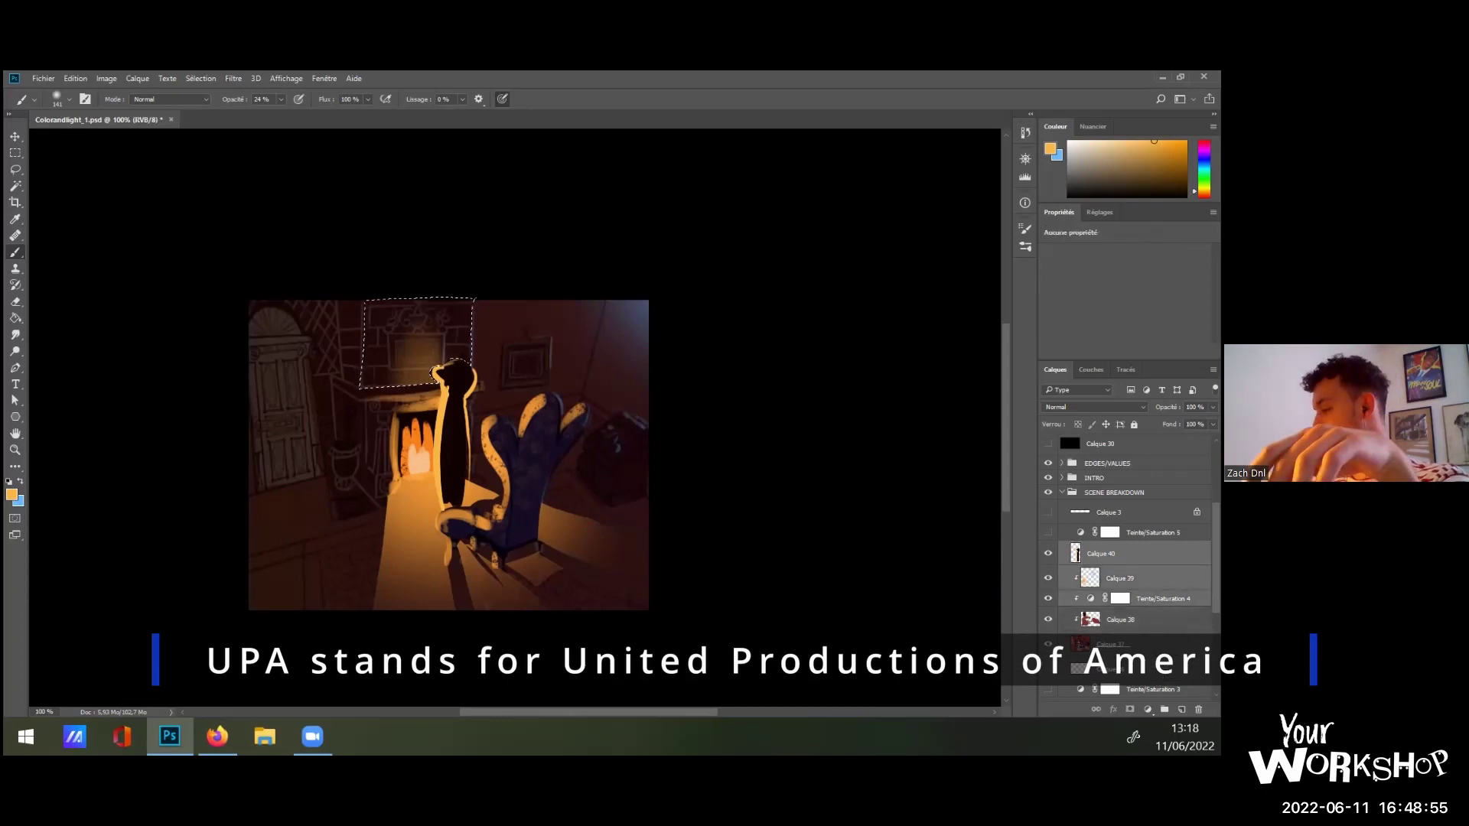
click(1132, 555)
key(ctrl+d)
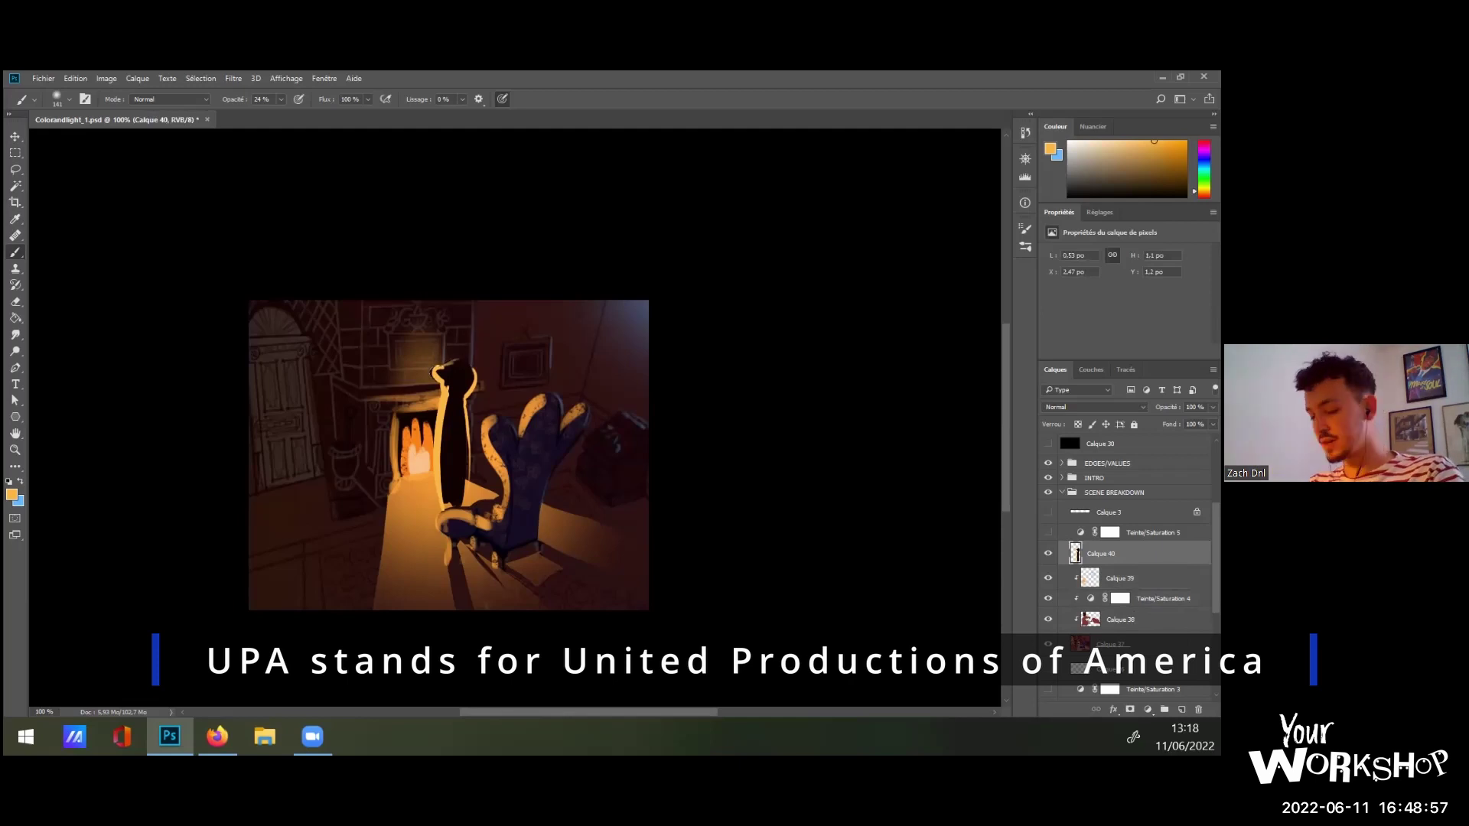
Delete the layers Calique 40, Calique 39, Teinte/Saturation 4, Calique 38 and Teinte/Saturation 5 above the original room picture.
key(Delete)
key(Delete)
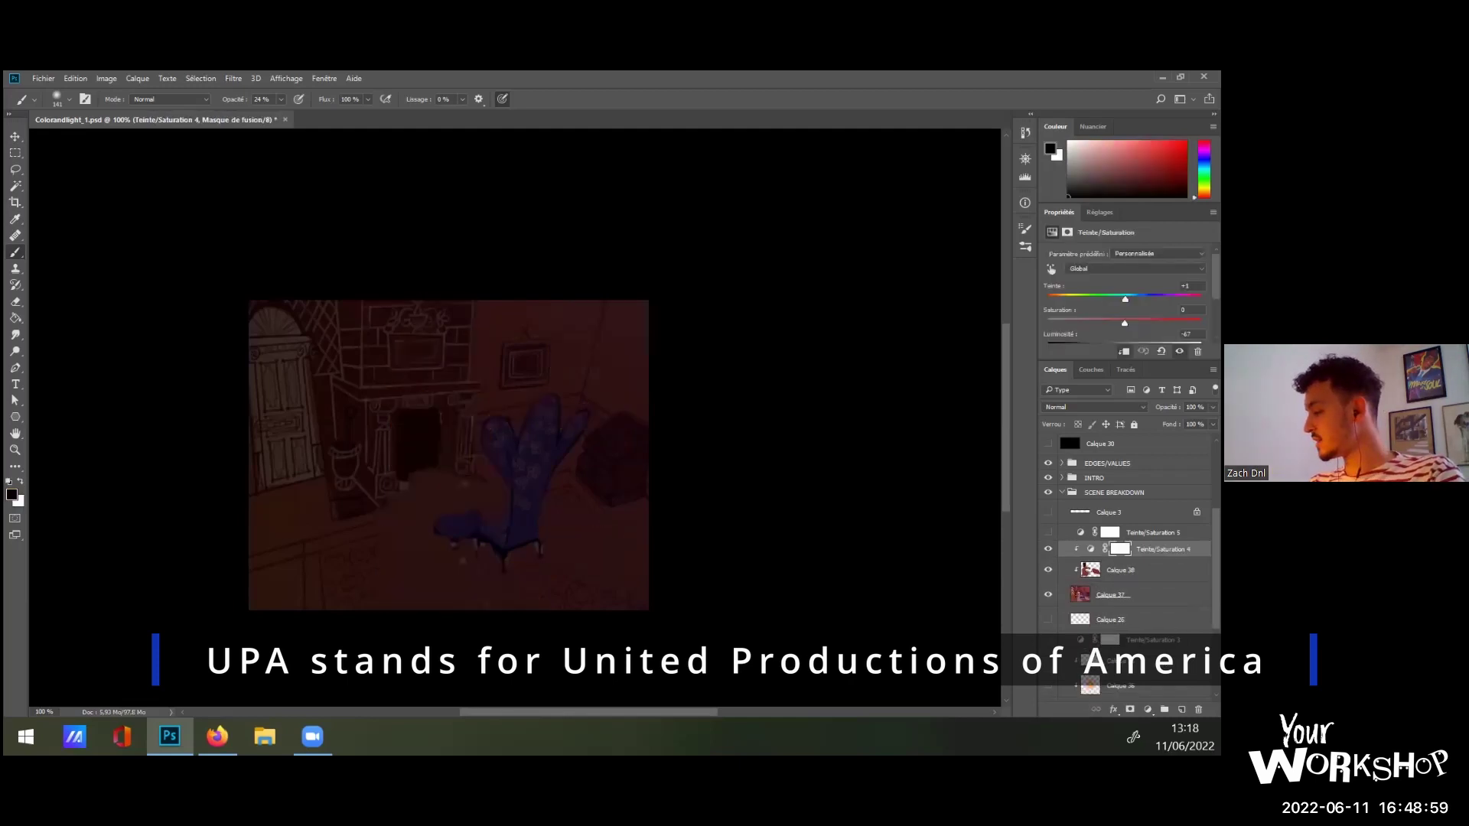
key(Delete)
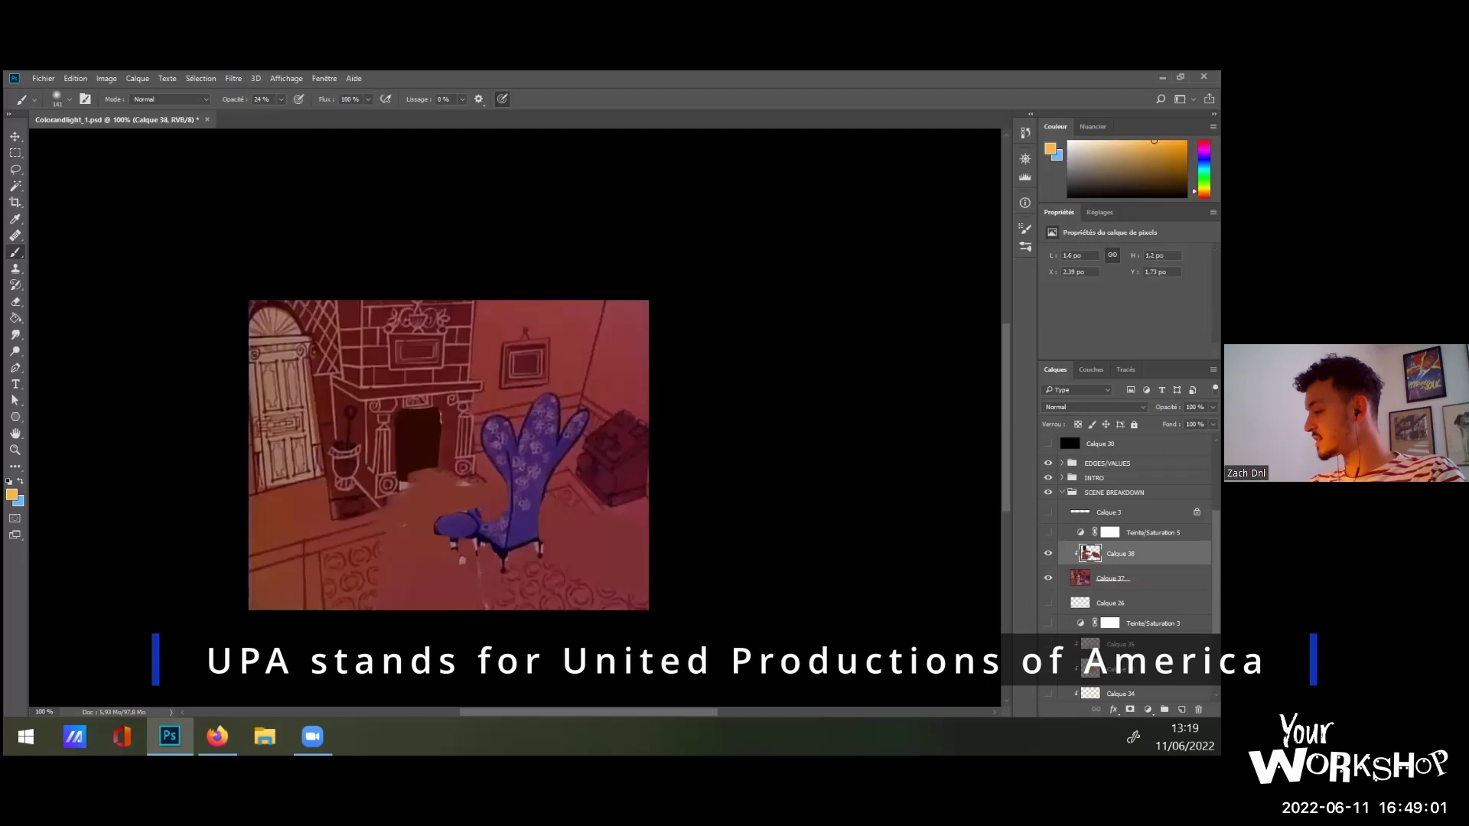
key(Delete)
key(Delete)
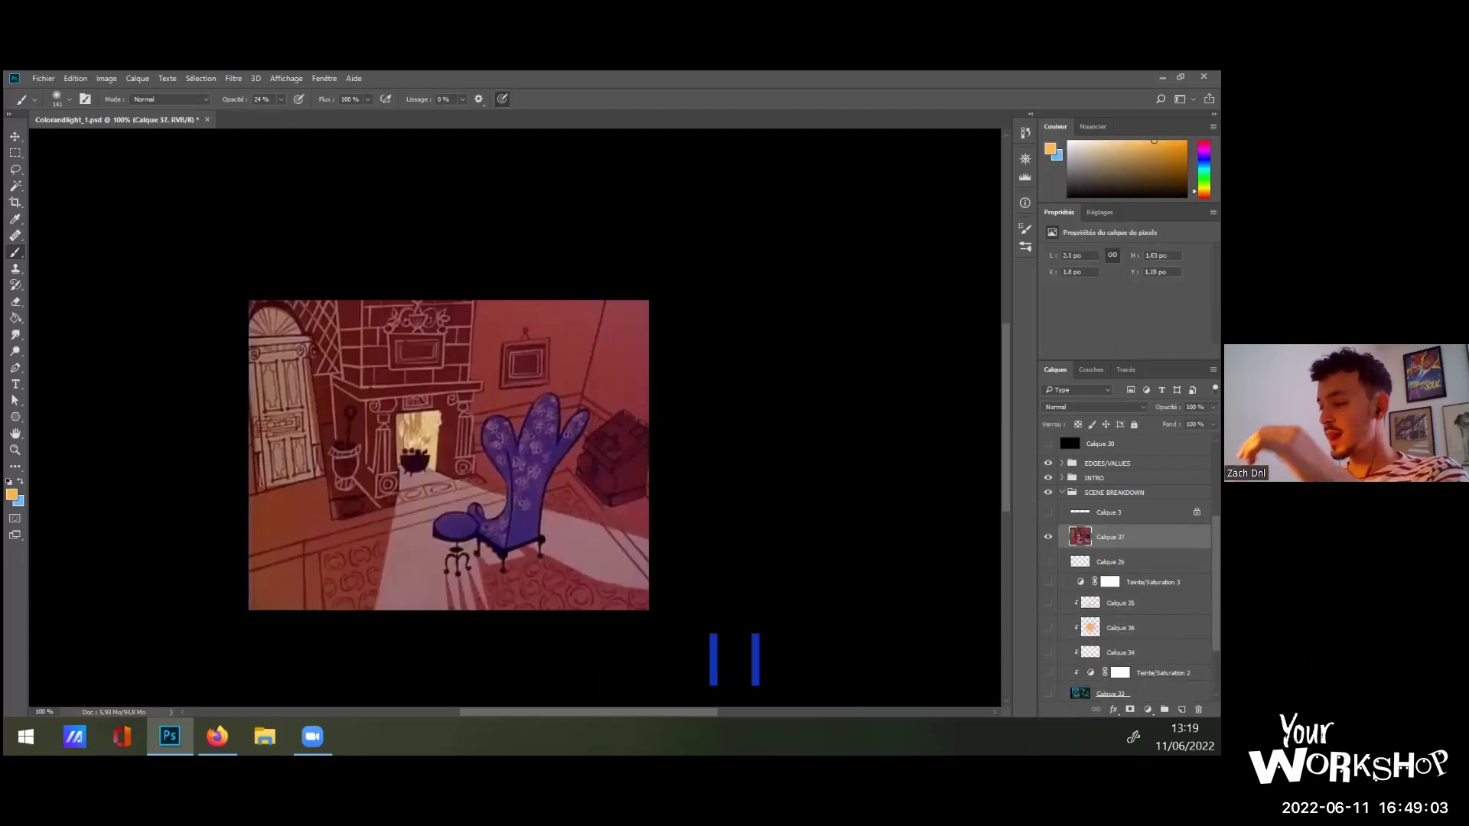